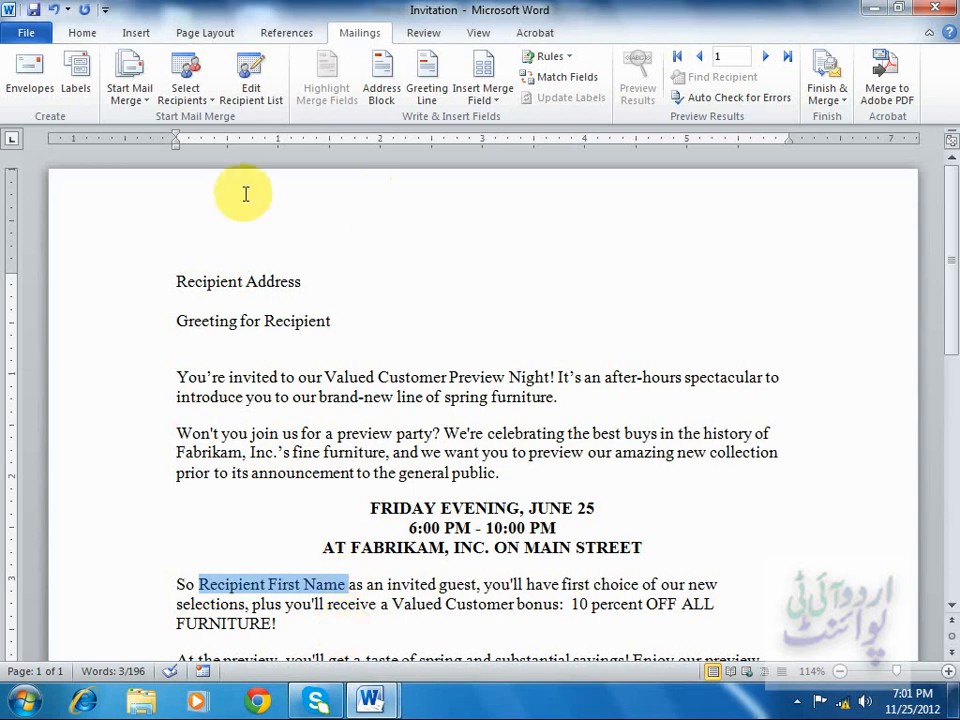
Start the Step by Step Mail Merge Wizard for the invitation letter.
click(222, 279)
click(218, 321)
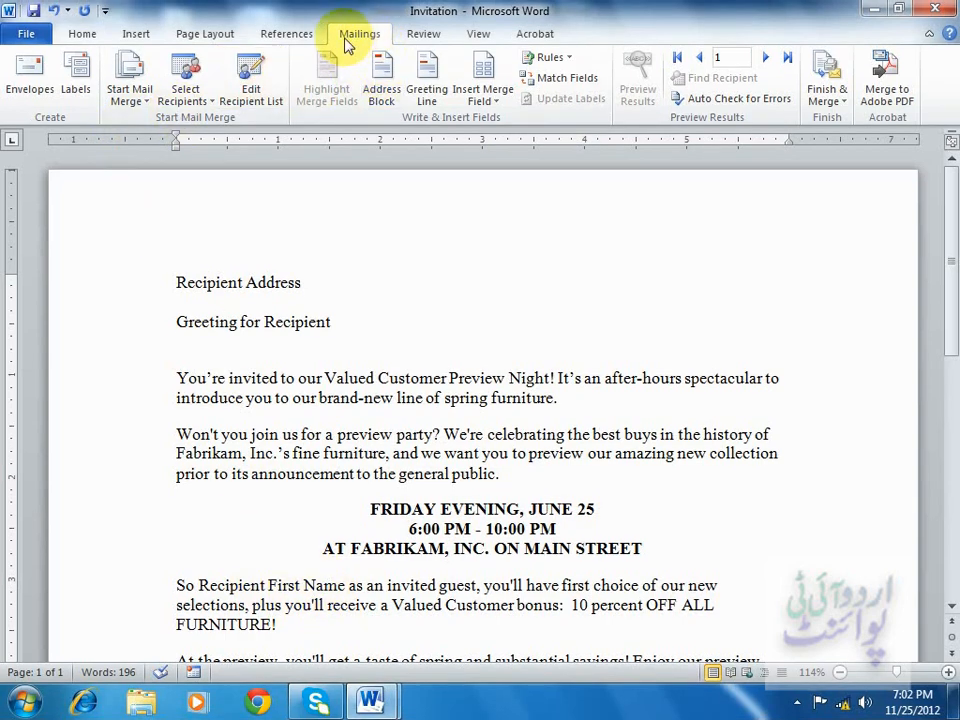
click(141, 103)
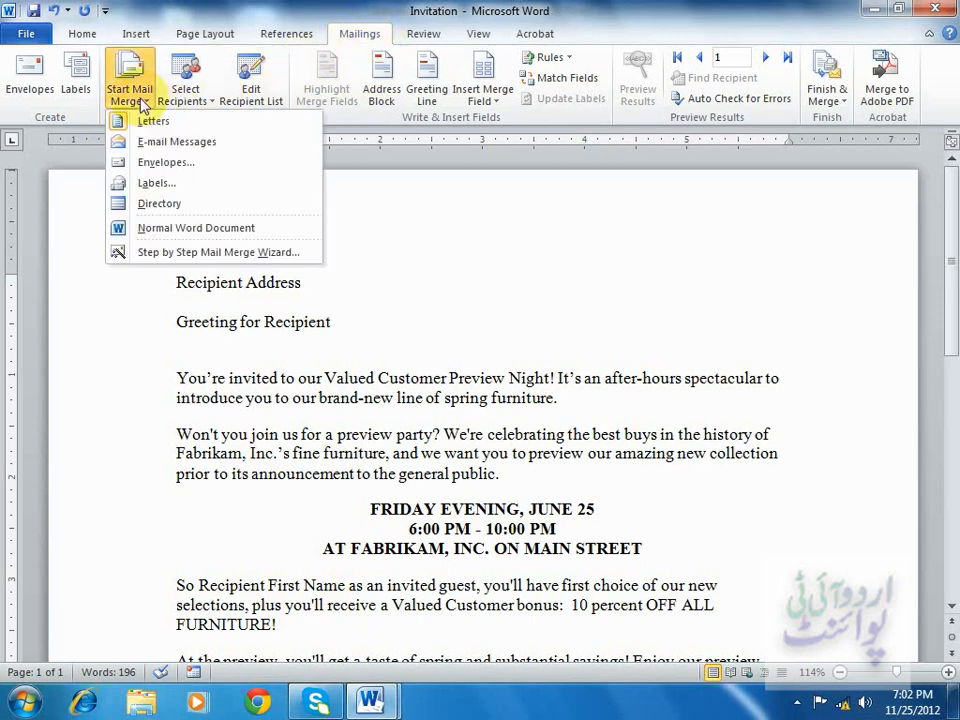
click(176, 256)
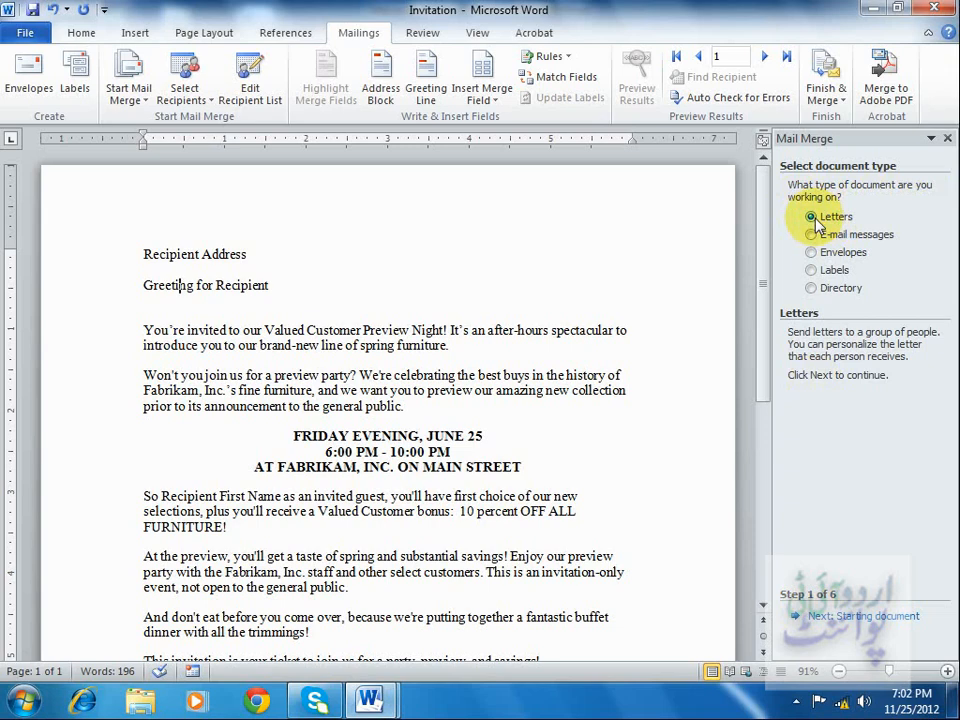
Advance the wizard using Letters and the current document to the recipient selection stage.
click(826, 620)
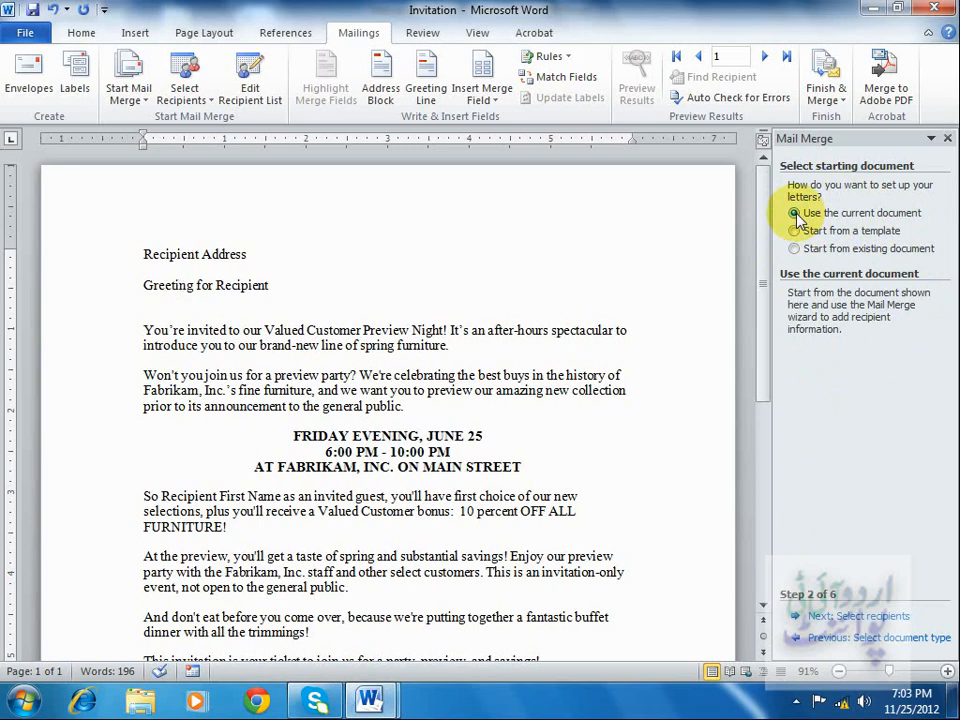
click(884, 617)
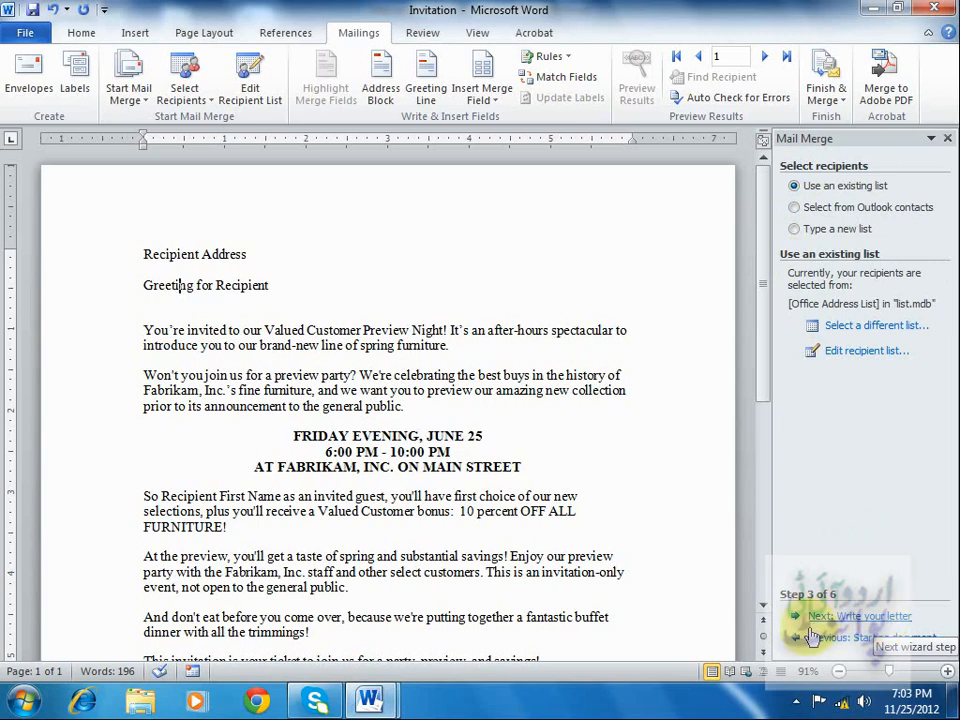
Choose to type a new recipient list and open the new address list for creation.
click(818, 208)
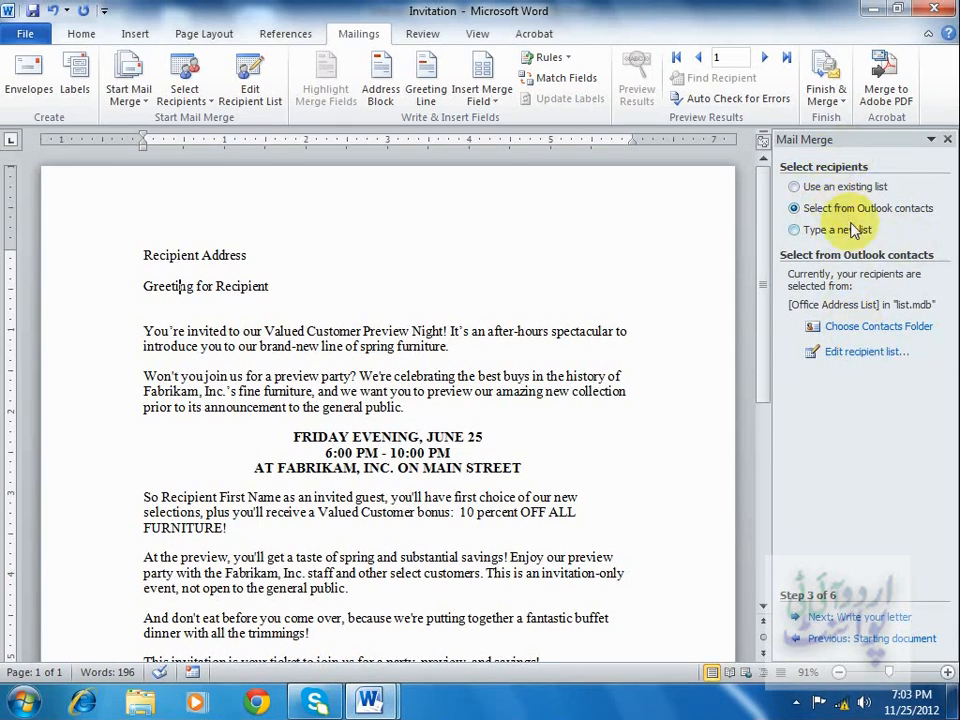
click(795, 231)
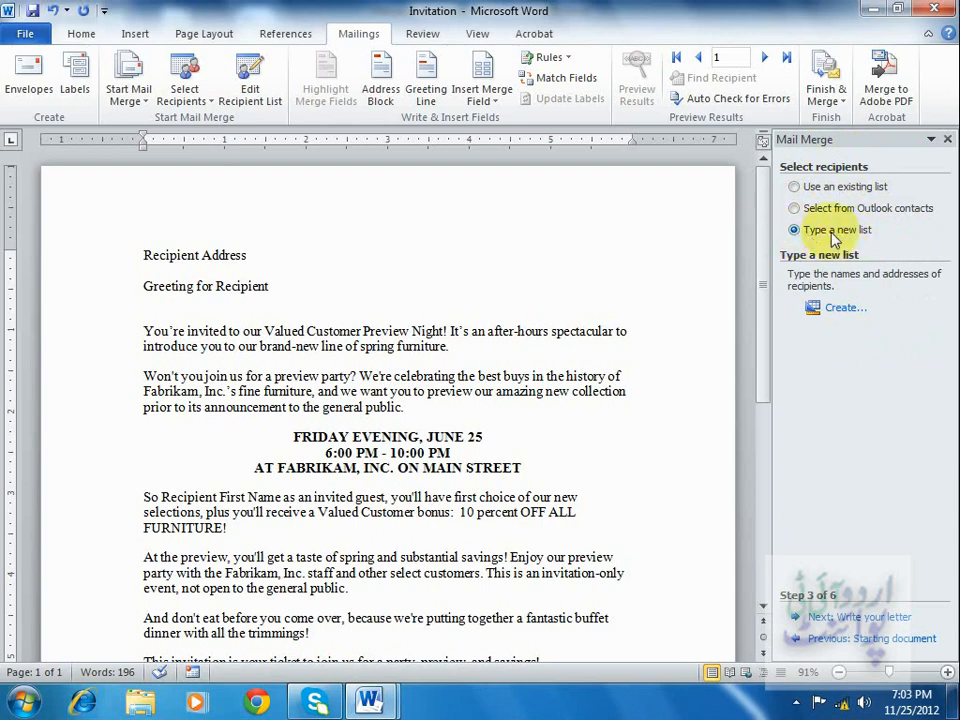
click(845, 310)
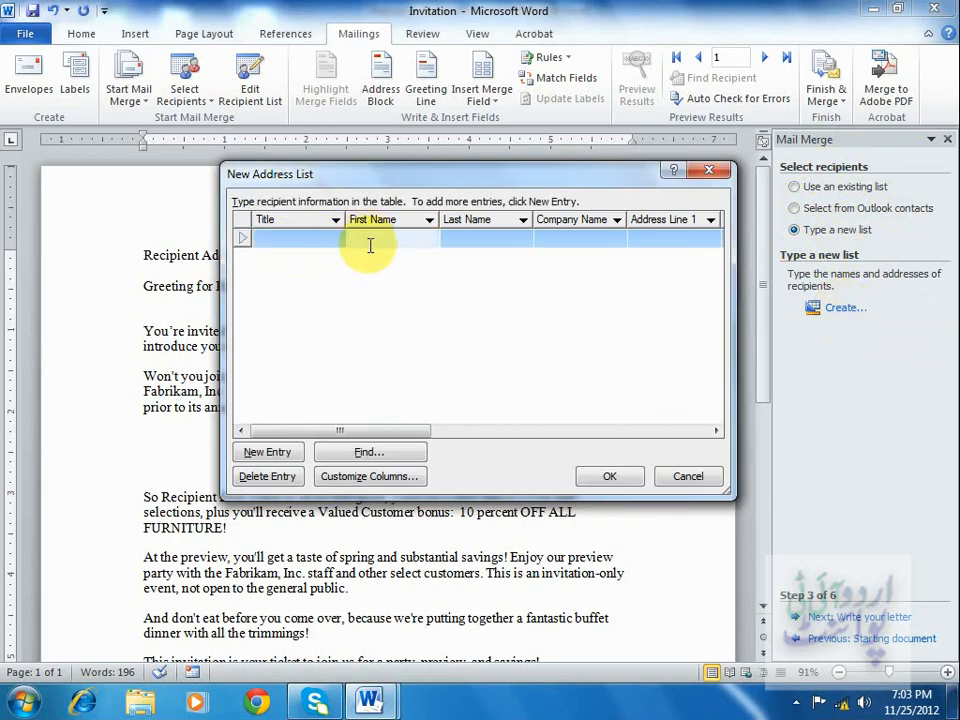
Enter the first recipient's first name, last name, and company Urdu IT Point.
key(Tab)
key(Tab)
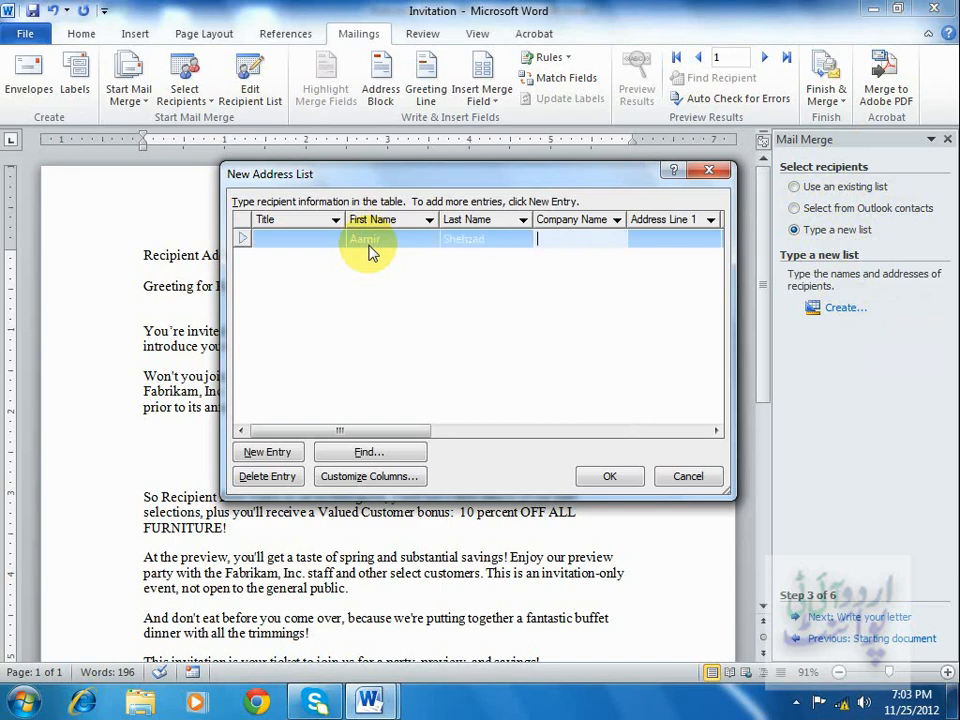
text(Urdu IT Point)
key(Tab)
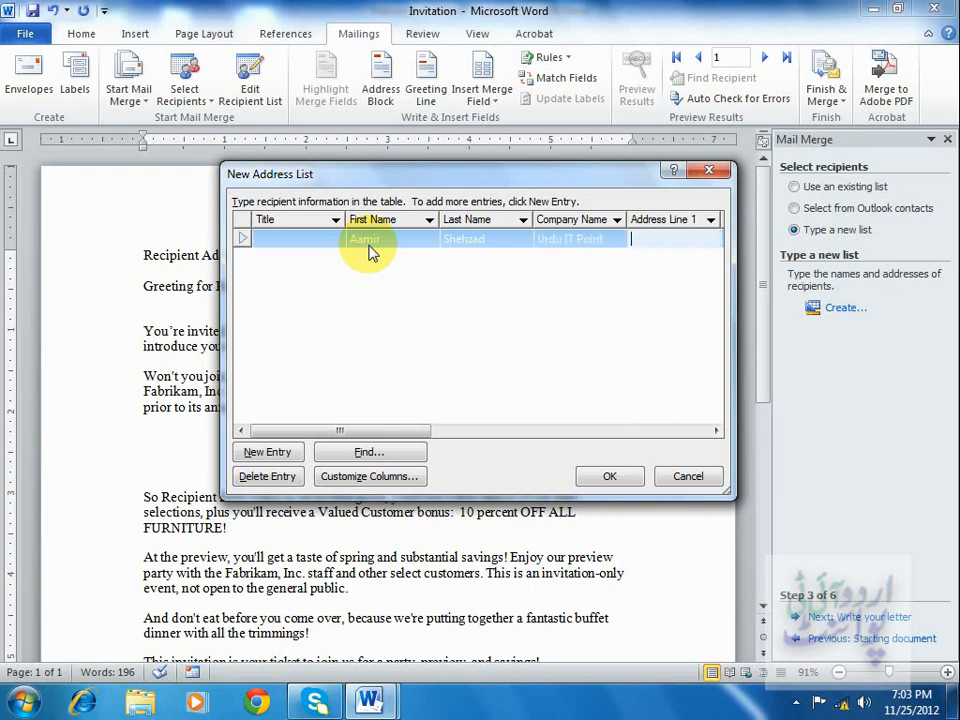
Fill in the first recipient's street address, city, state, ZIP code and country, then move to a new entry.
text(Main Shahrah-e-Faisal)
key(Tab)
key(Tab)
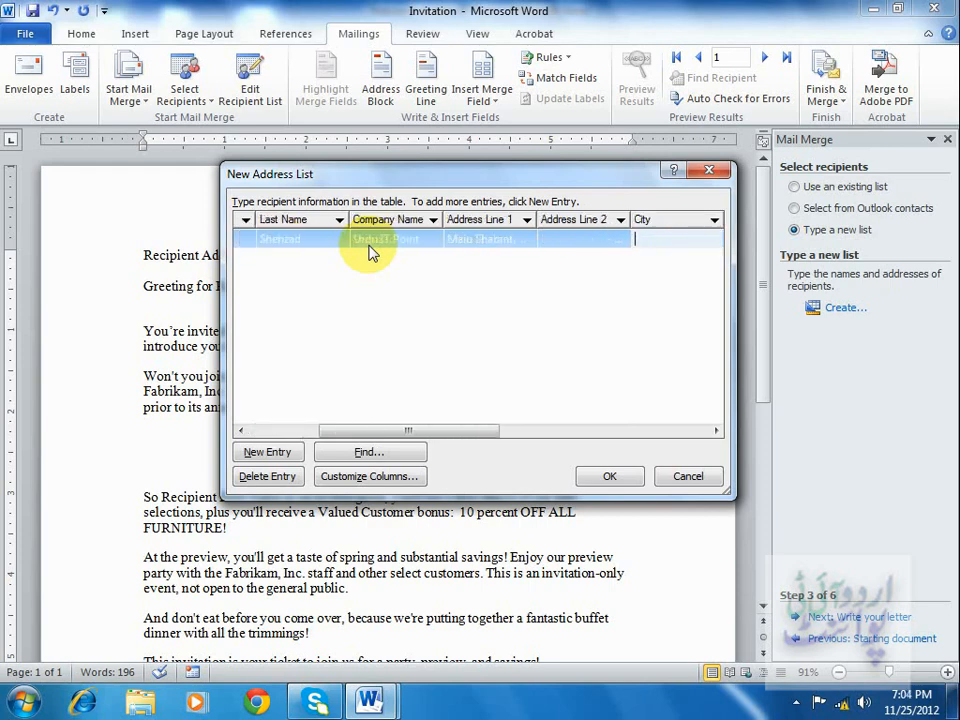
text(Karachi)
key(Tab)
text(Sindh)
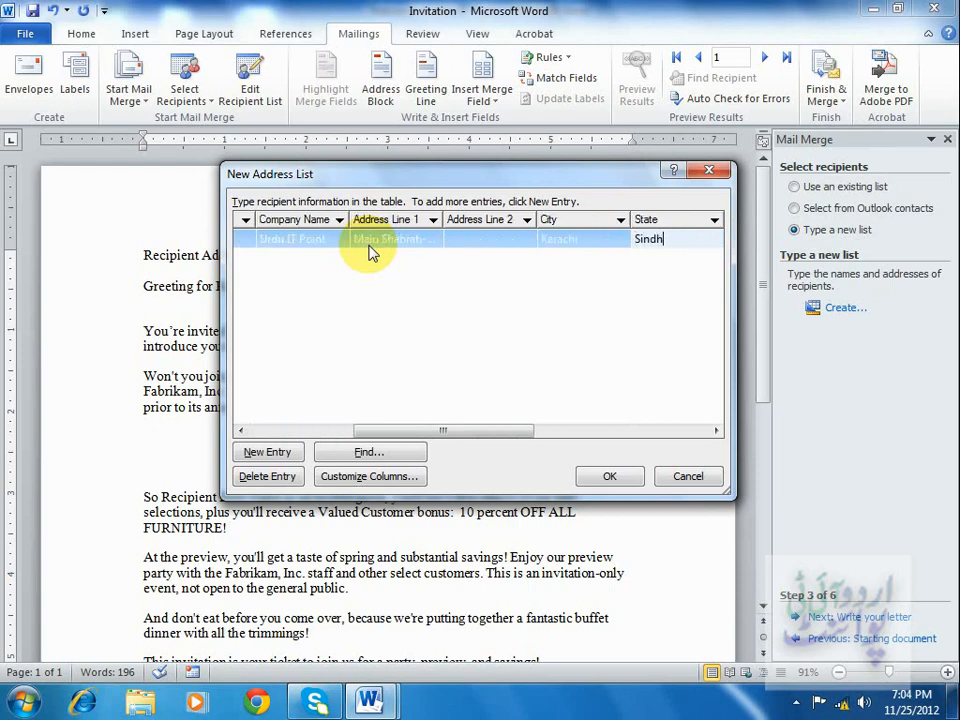
key(Tab)
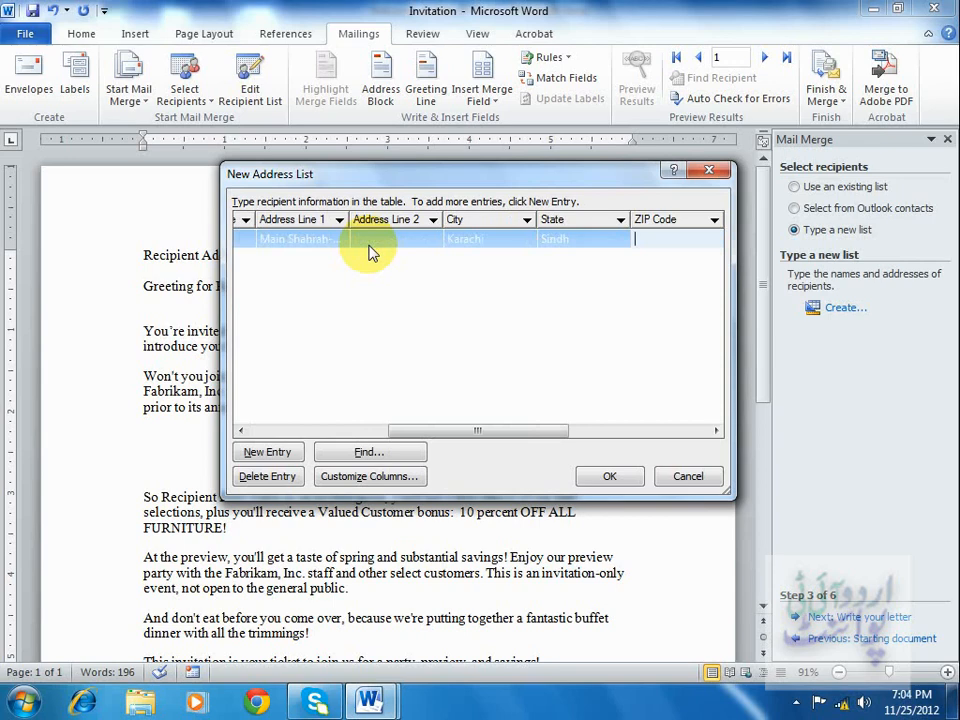
text(75350)
key(Tab)
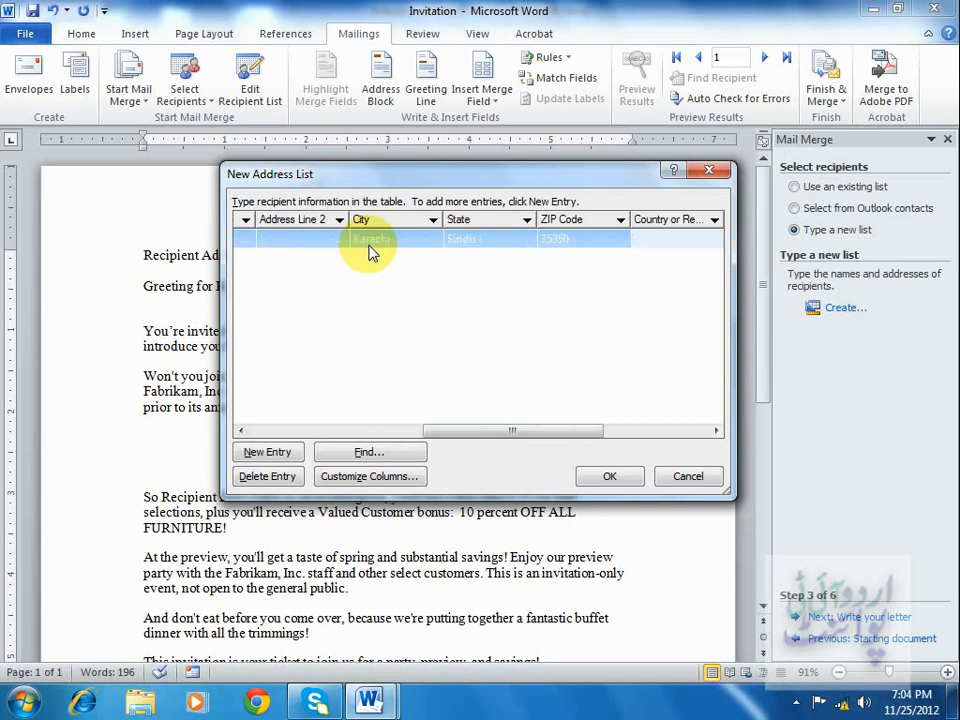
text(Pakistan)
key(Tab)
key(Tab)
key(Tab)
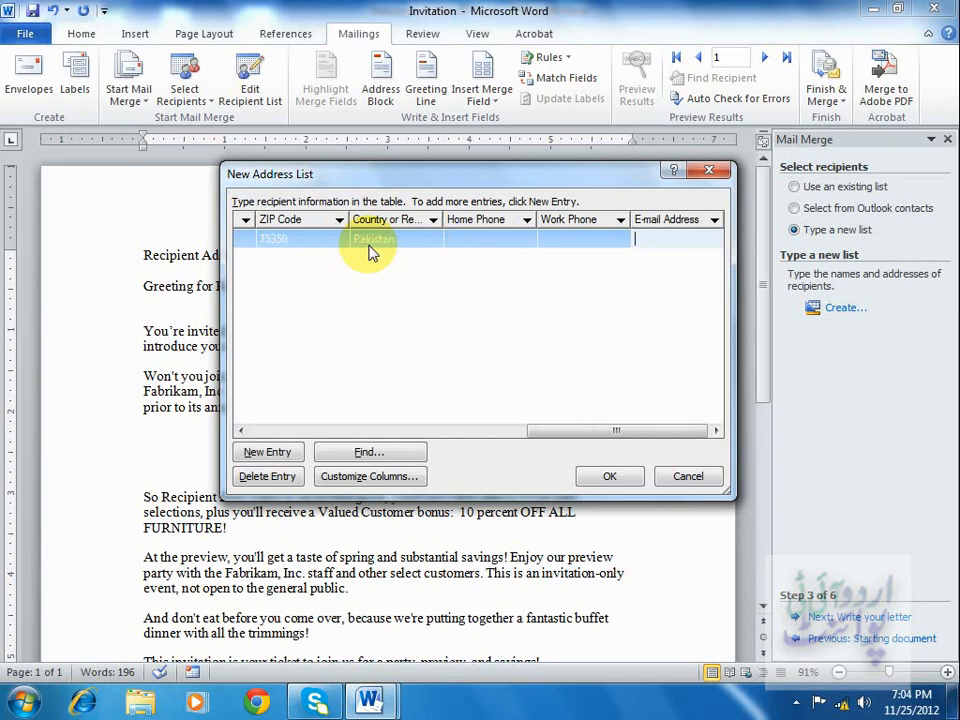
key(Tab)
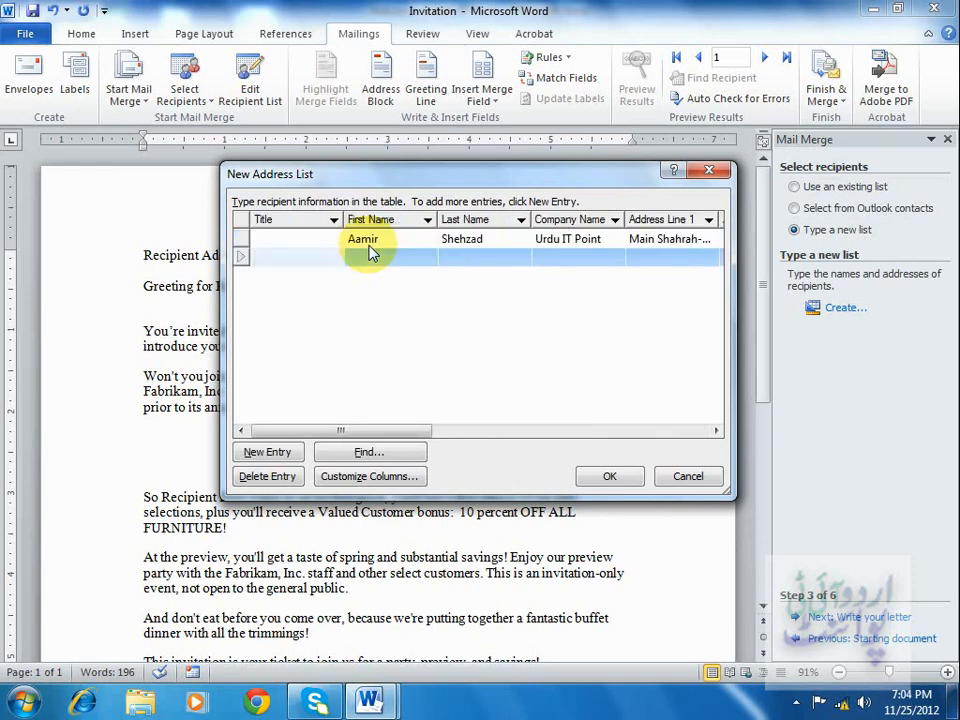
Enter the second recipient's first and last name.
key(Tab)
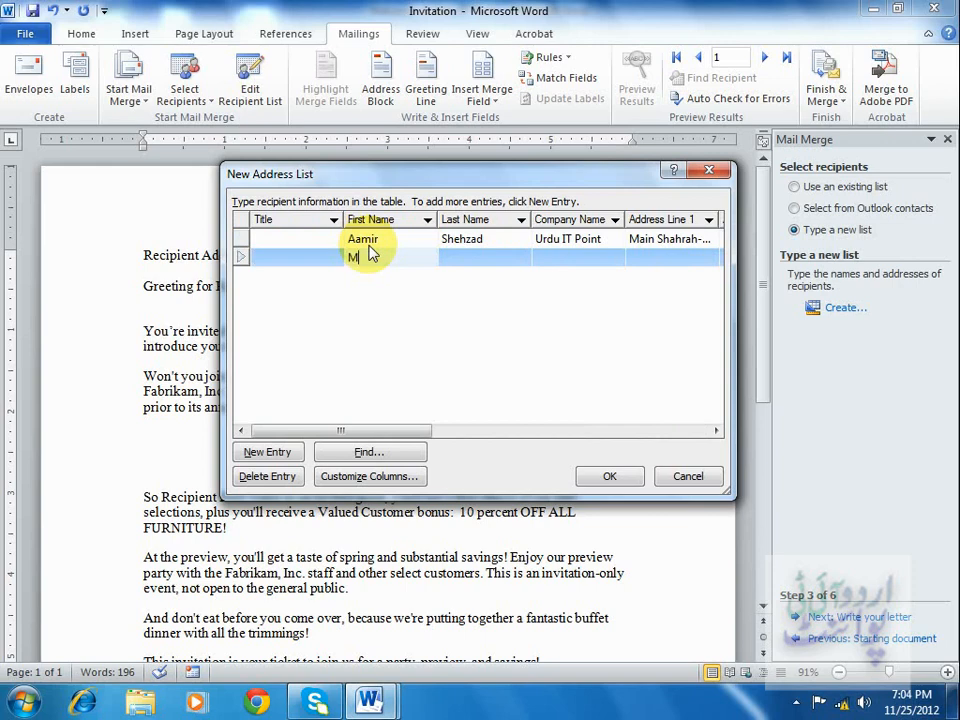
key(Tab)
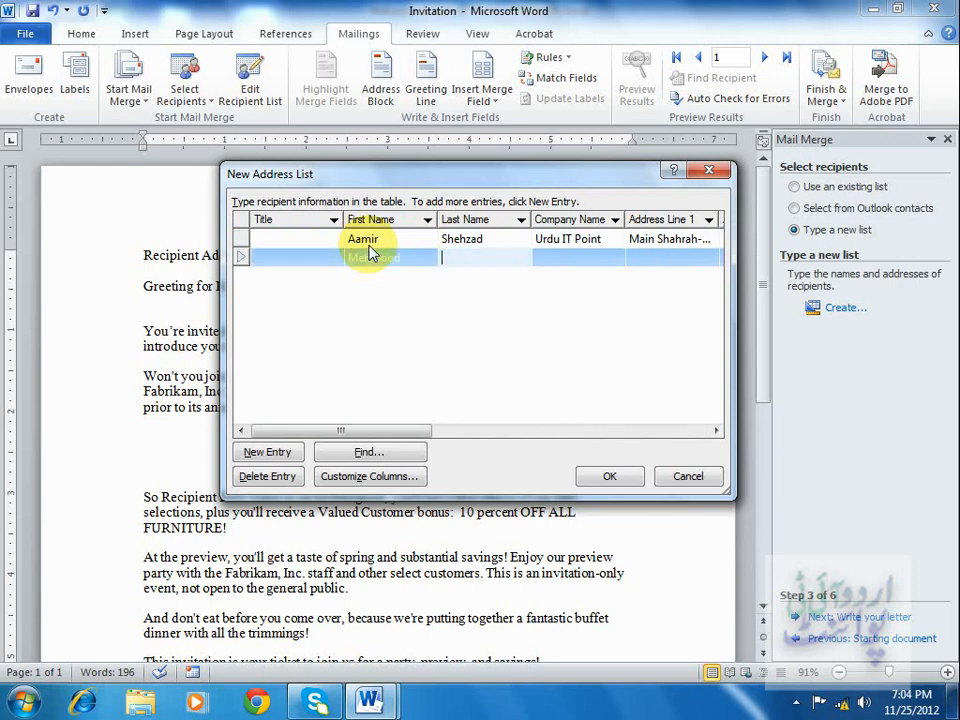
key(Tab)
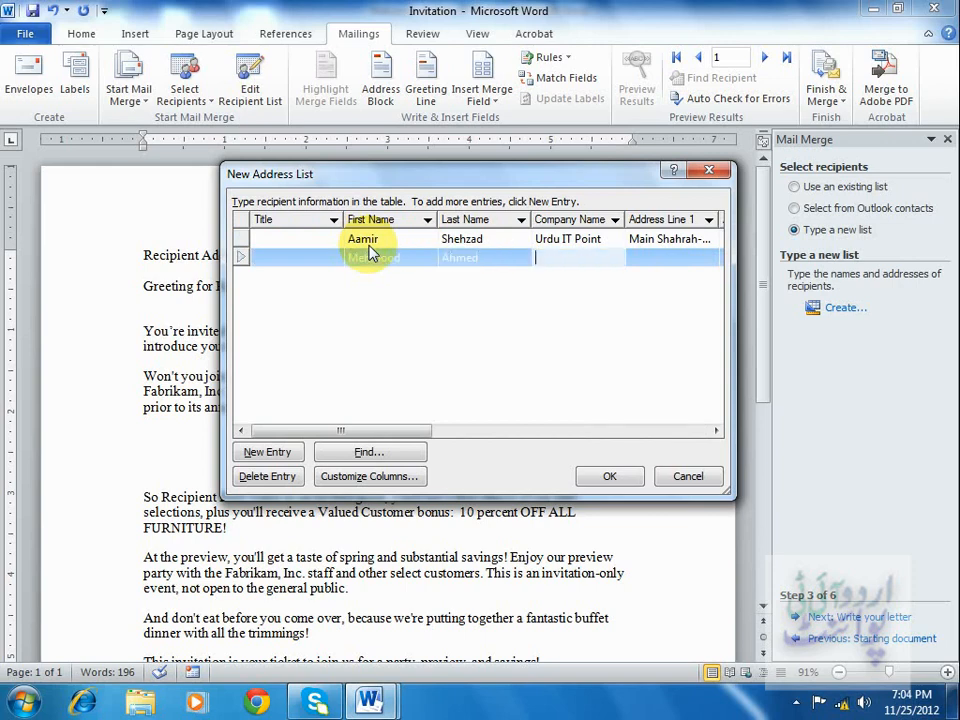
key(Tab)
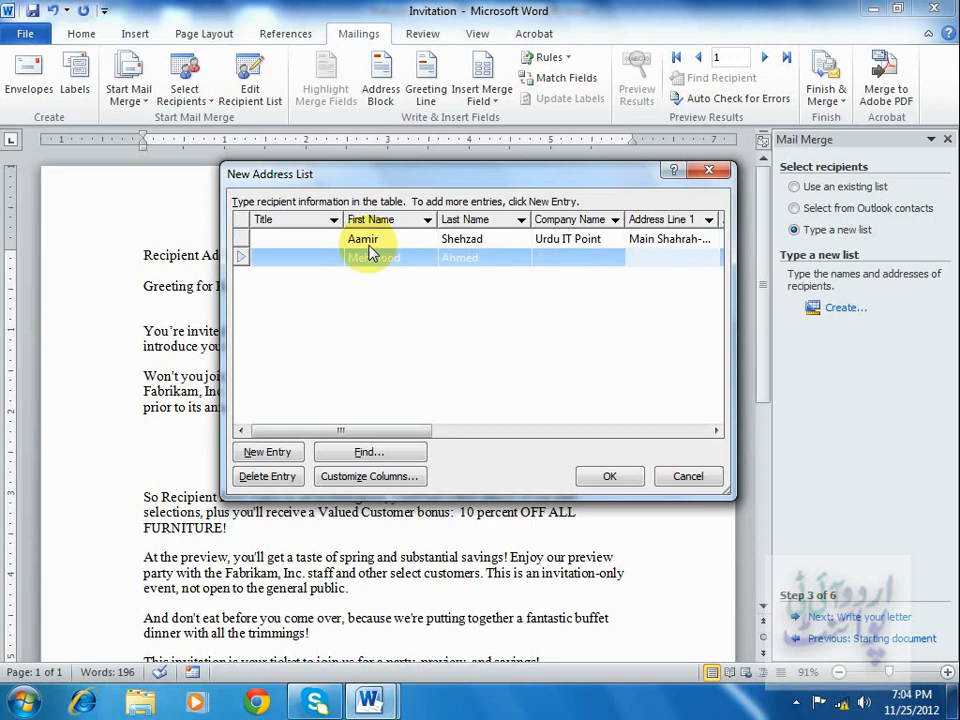
Fill in the second recipient's street address, city, state and ZIP code.
text(MM Alam Road)
key(Tab)
key(Tab)
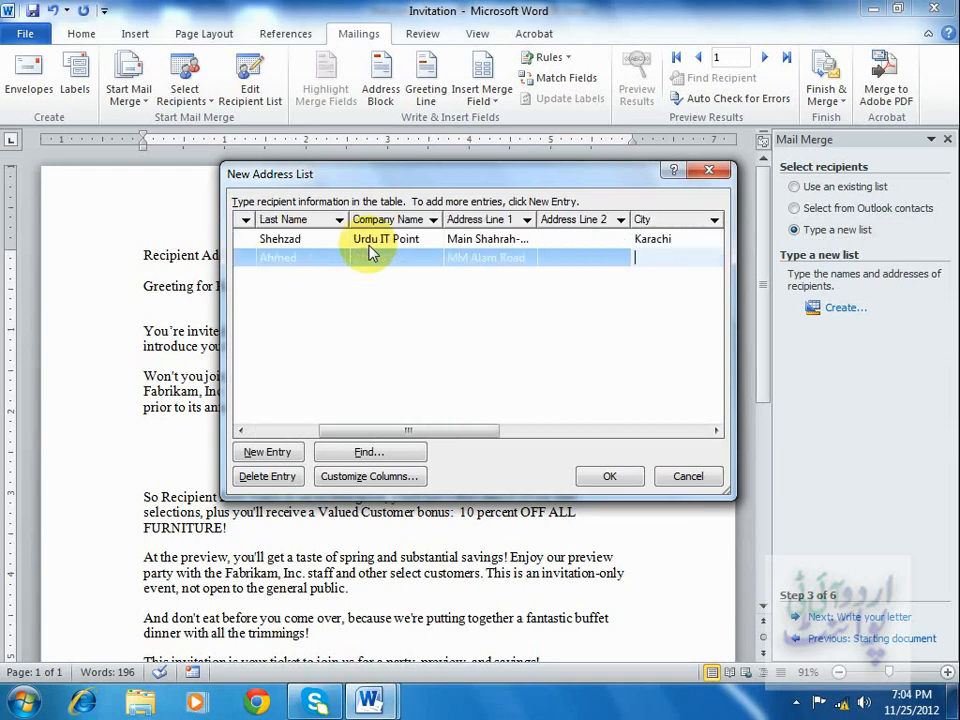
text(Lahore)
key(Tab)
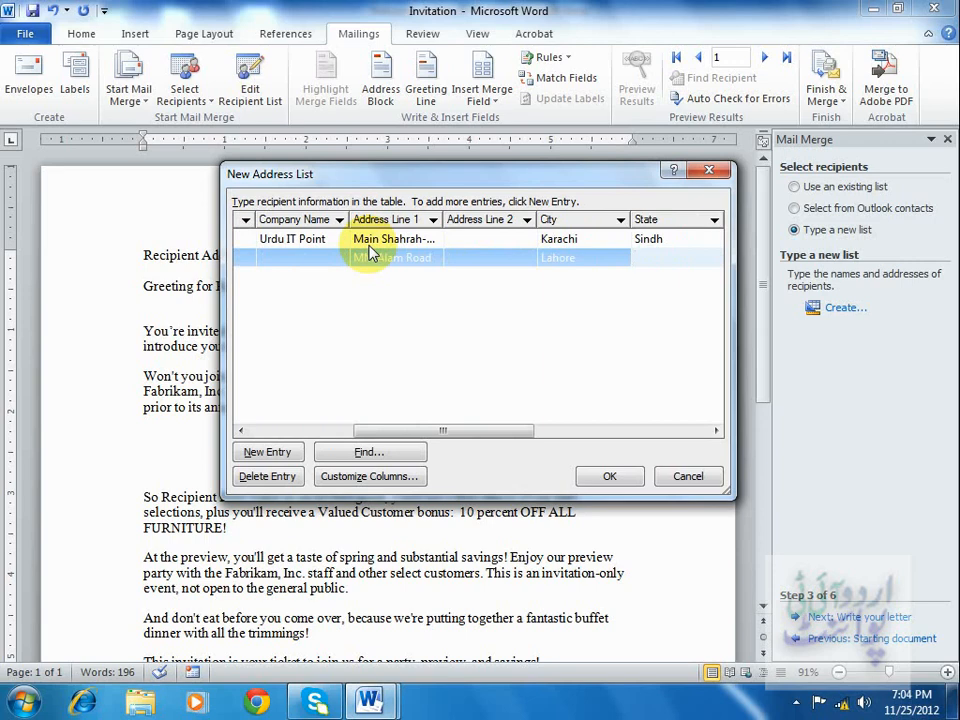
text(Punjab)
key(Tab)
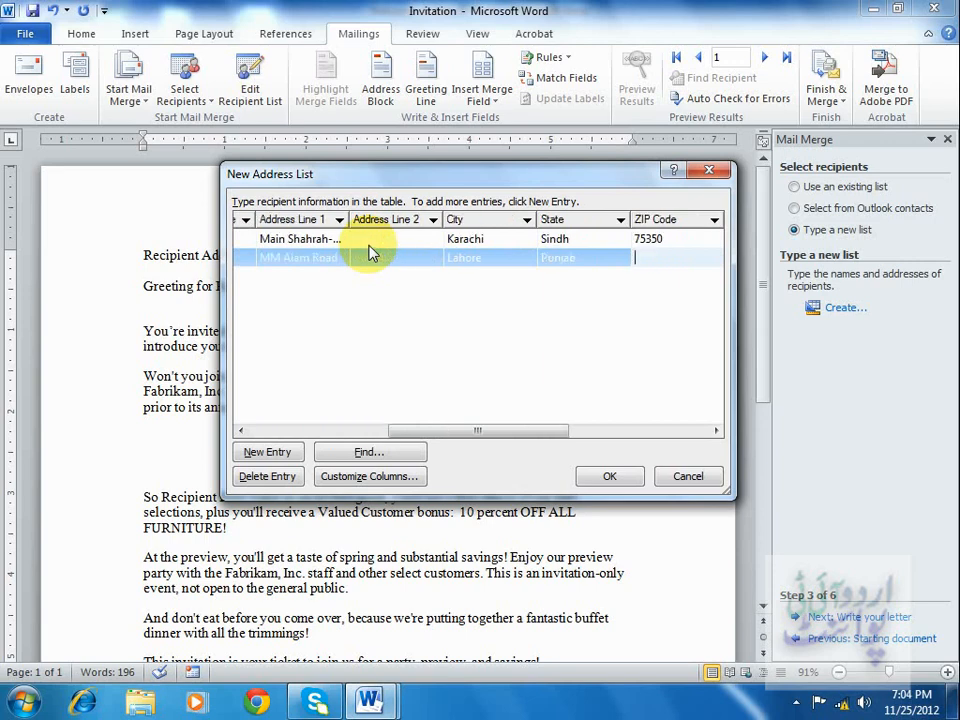
text(71430)
key(Tab)
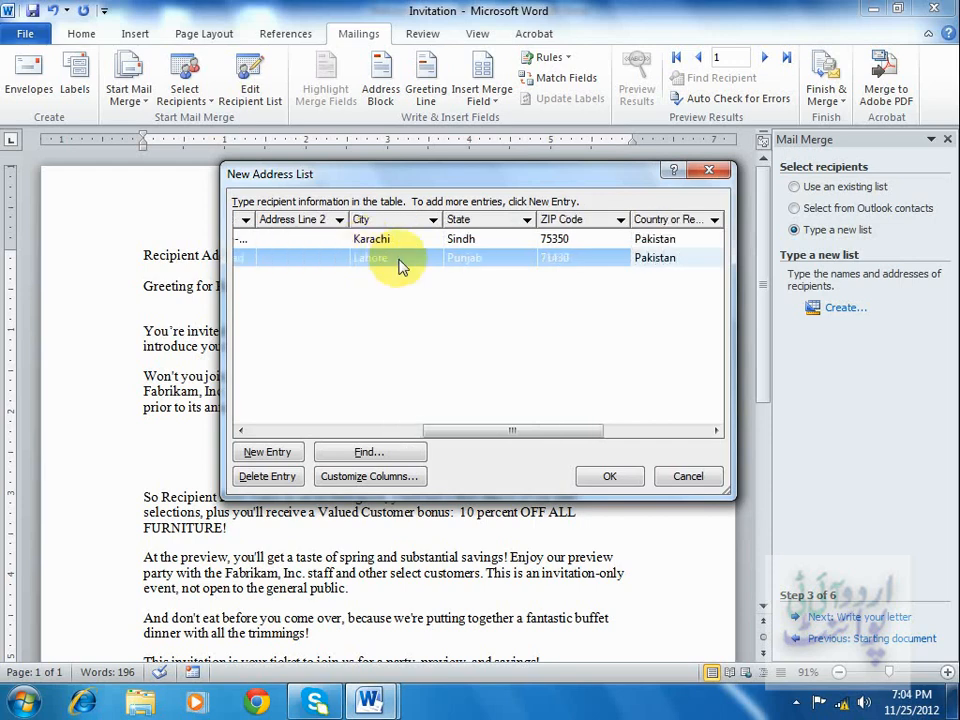
Confirm the address list and save it as "new list" in the Documents library.
click(607, 476)
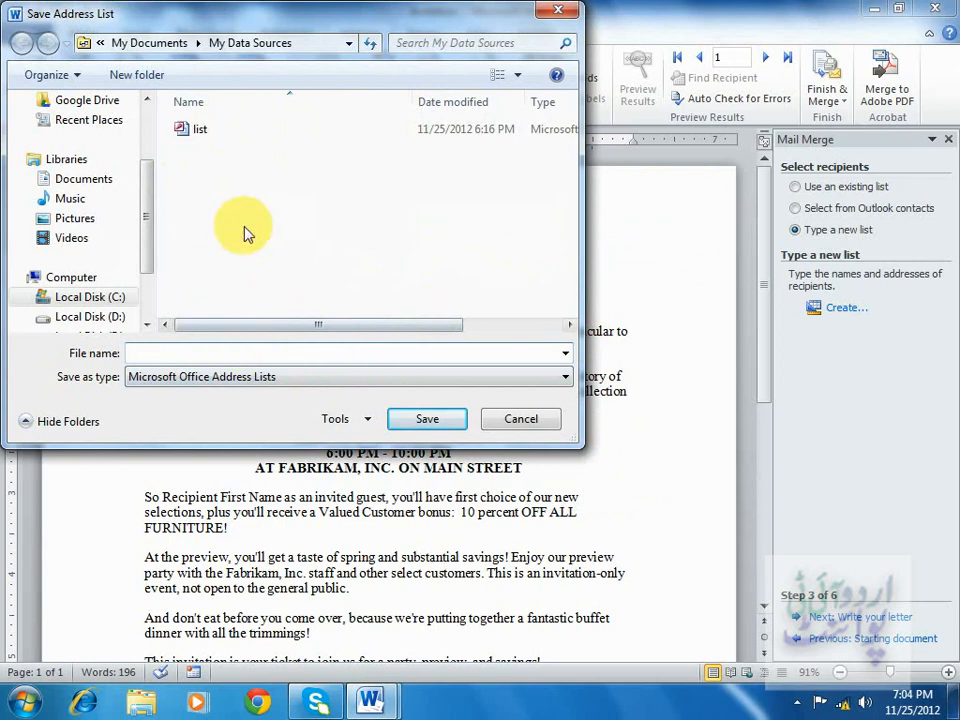
click(106, 189)
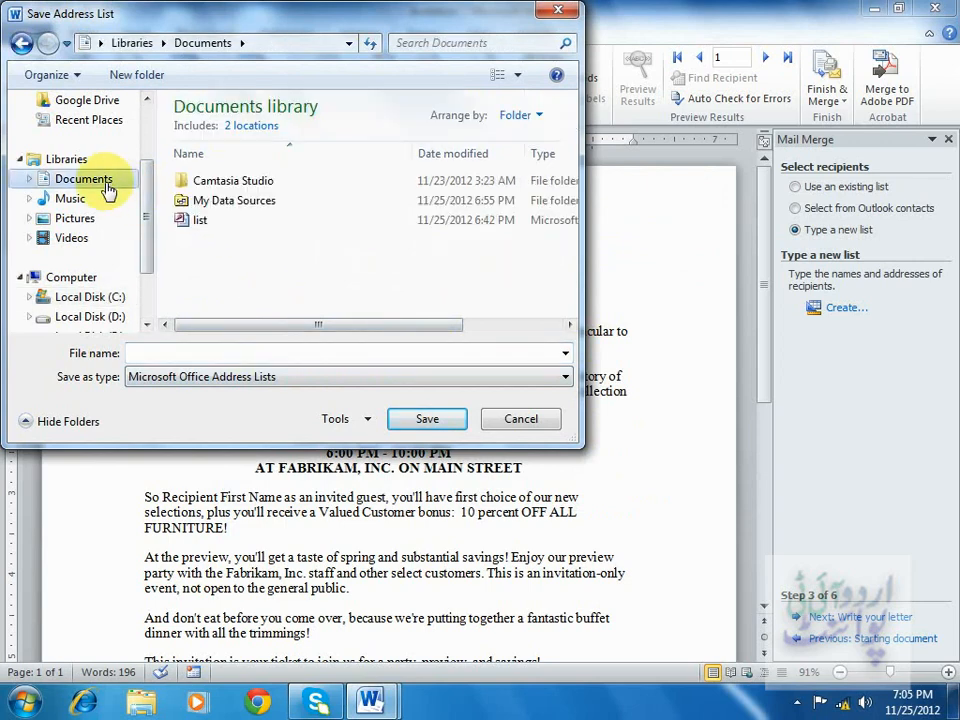
click(205, 228)
click(184, 352)
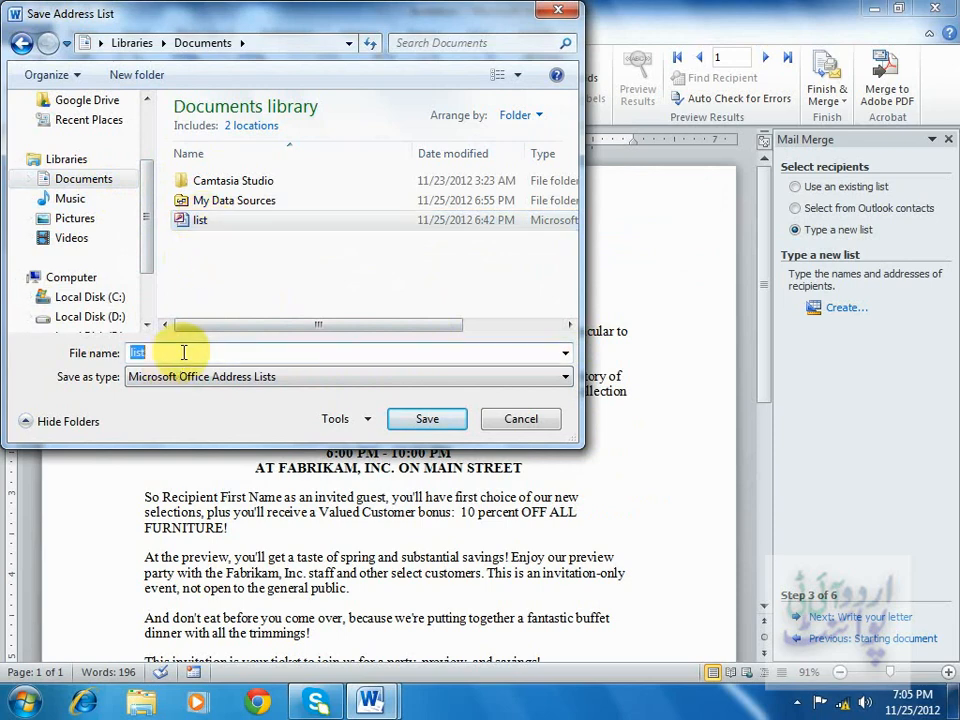
drag(185, 352, 40, 353)
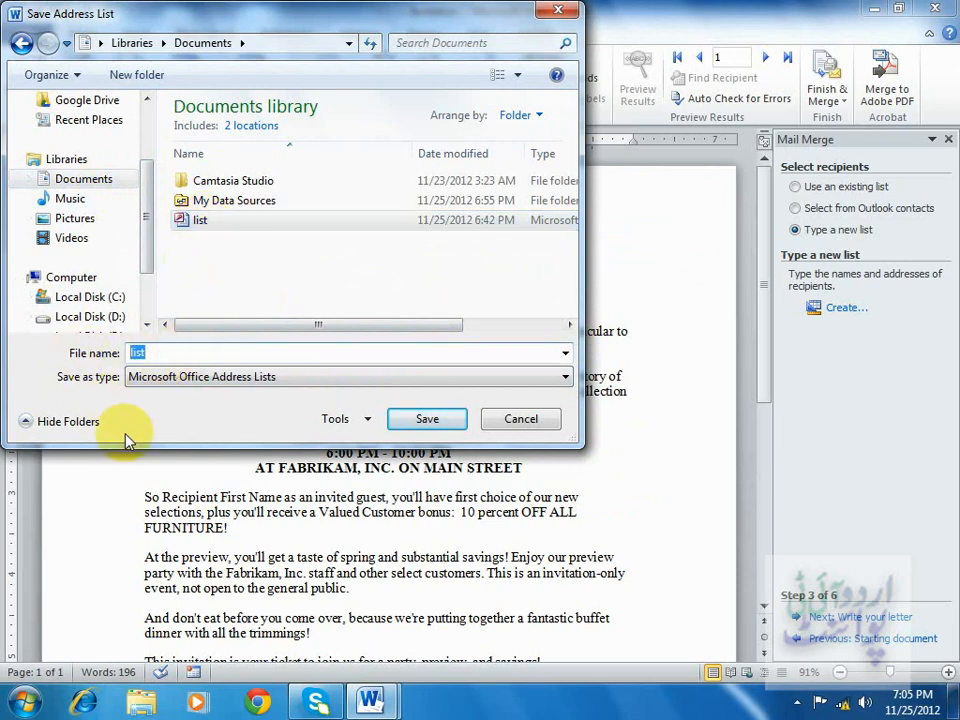
text(new li)
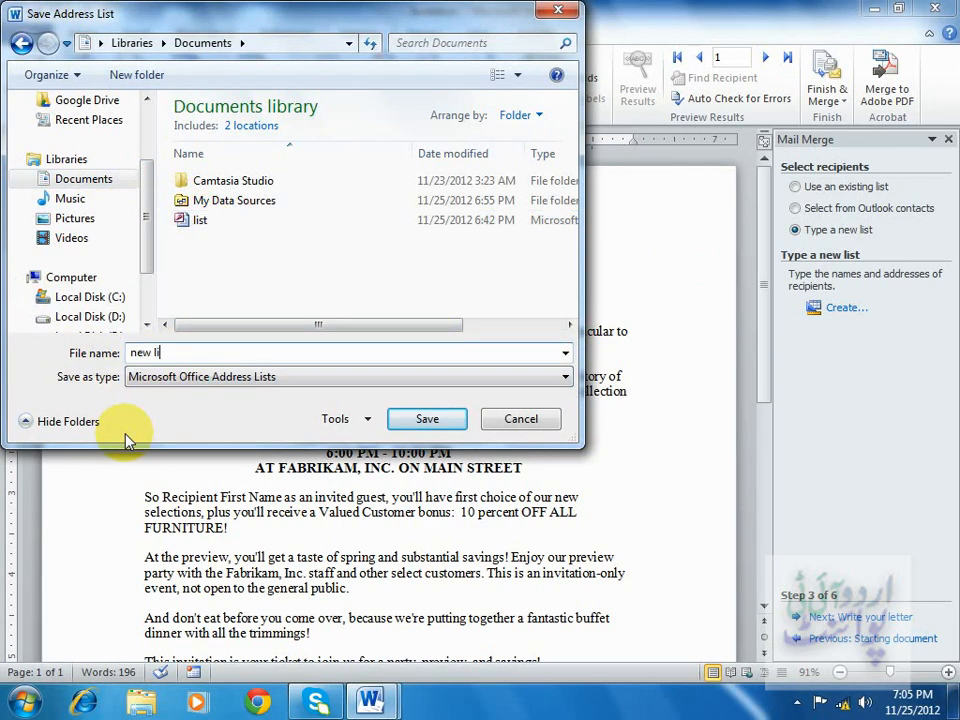
text(st)
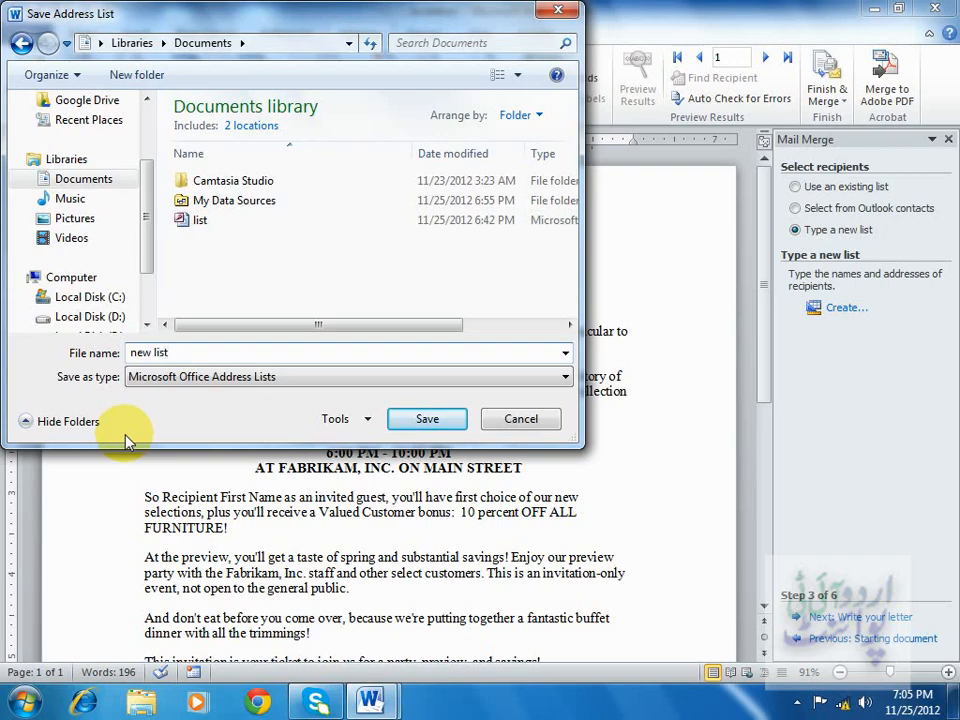
click(425, 419)
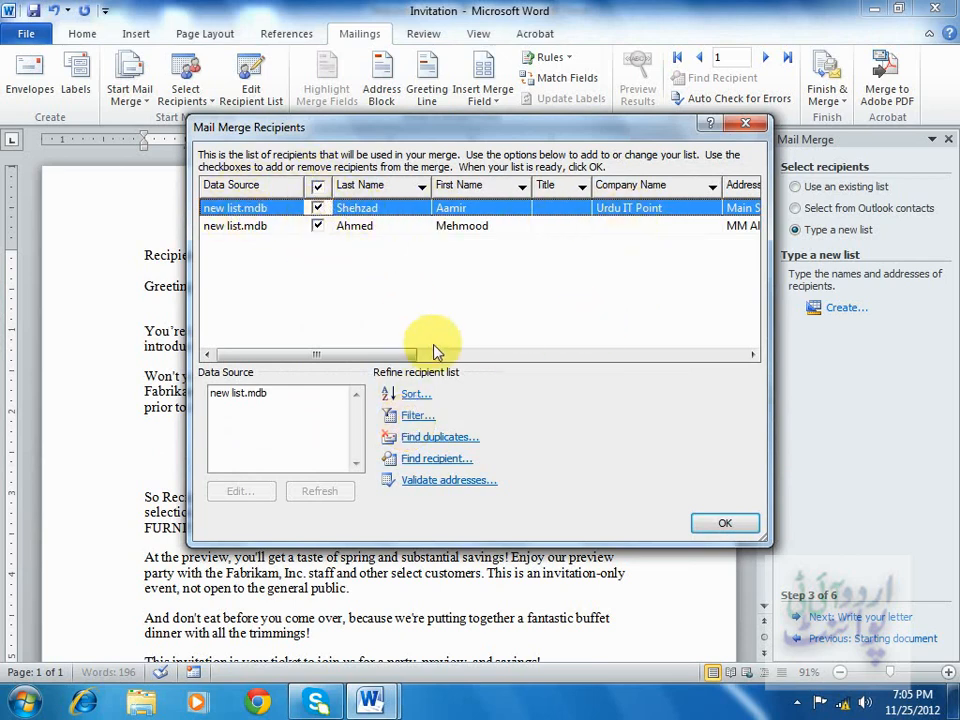
Open the new list.mdb data source in the editor to review its entries, then close it.
drag(386, 357, 320, 360)
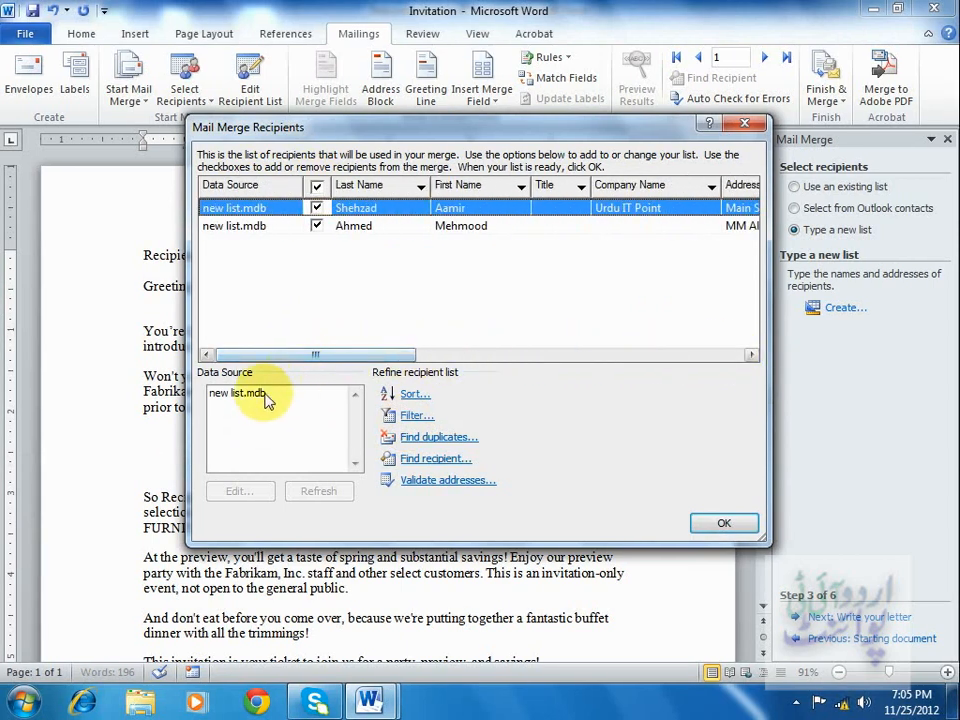
click(262, 401)
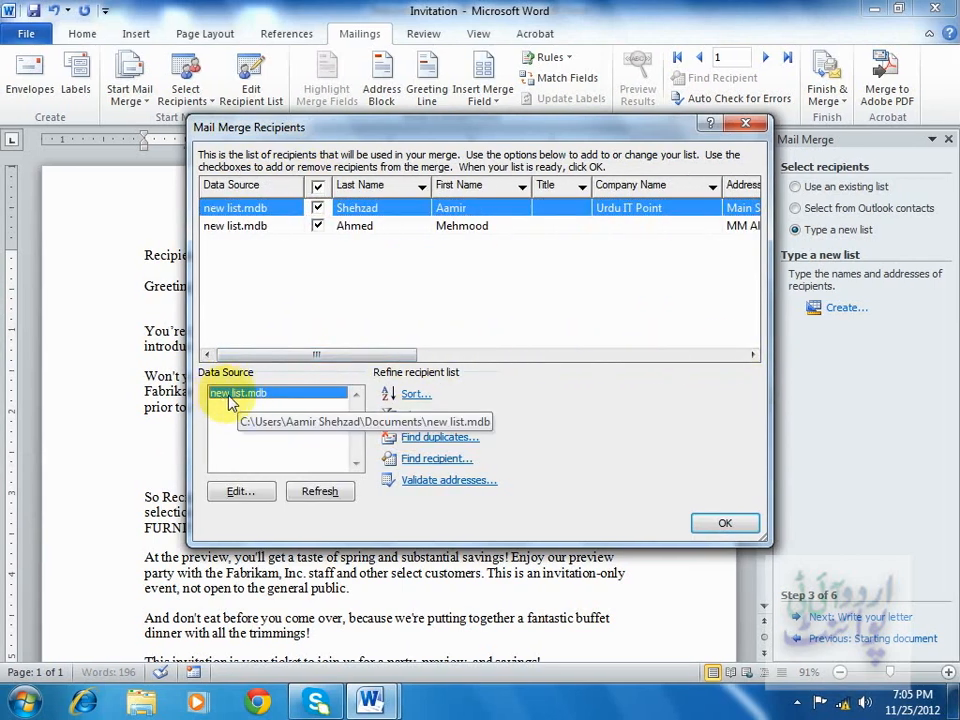
click(238, 492)
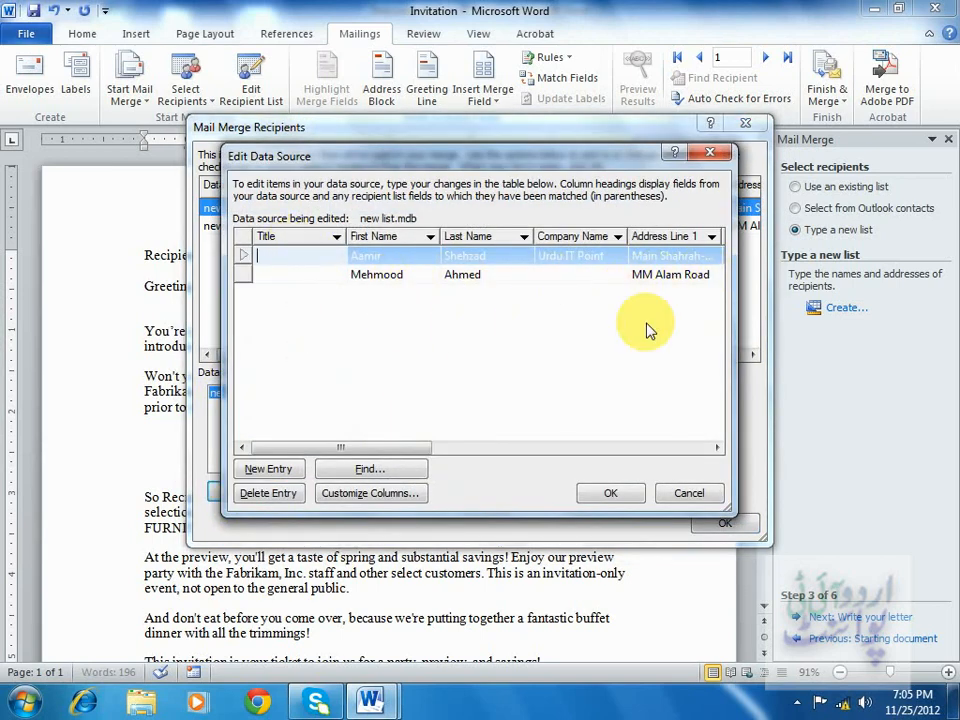
click(682, 494)
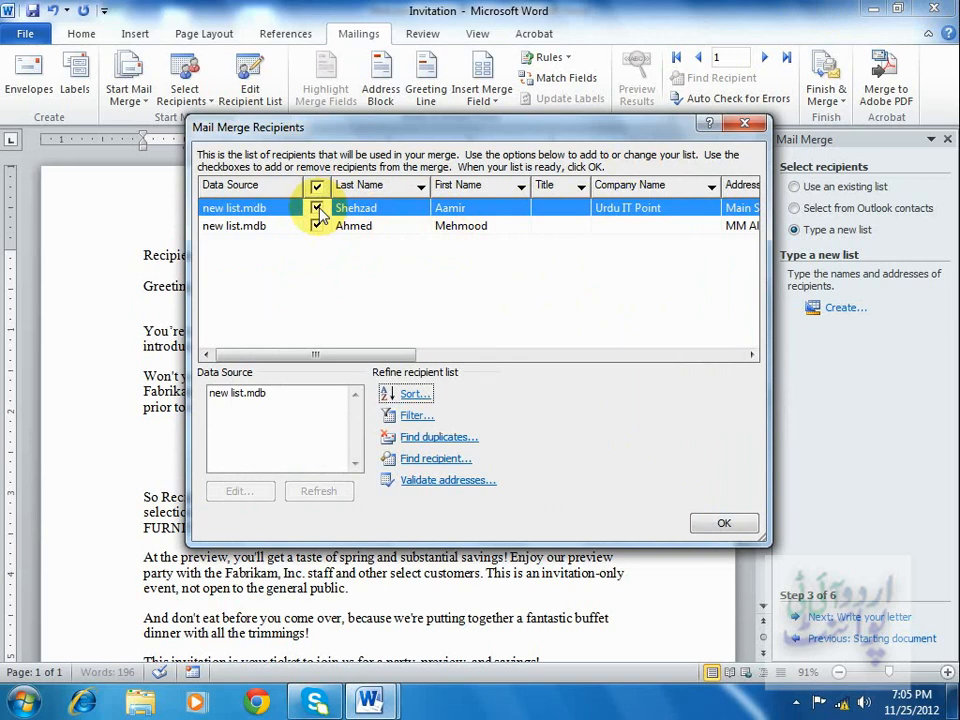
Accept the recipient list and advance the wizard to the Write your letter step.
click(727, 521)
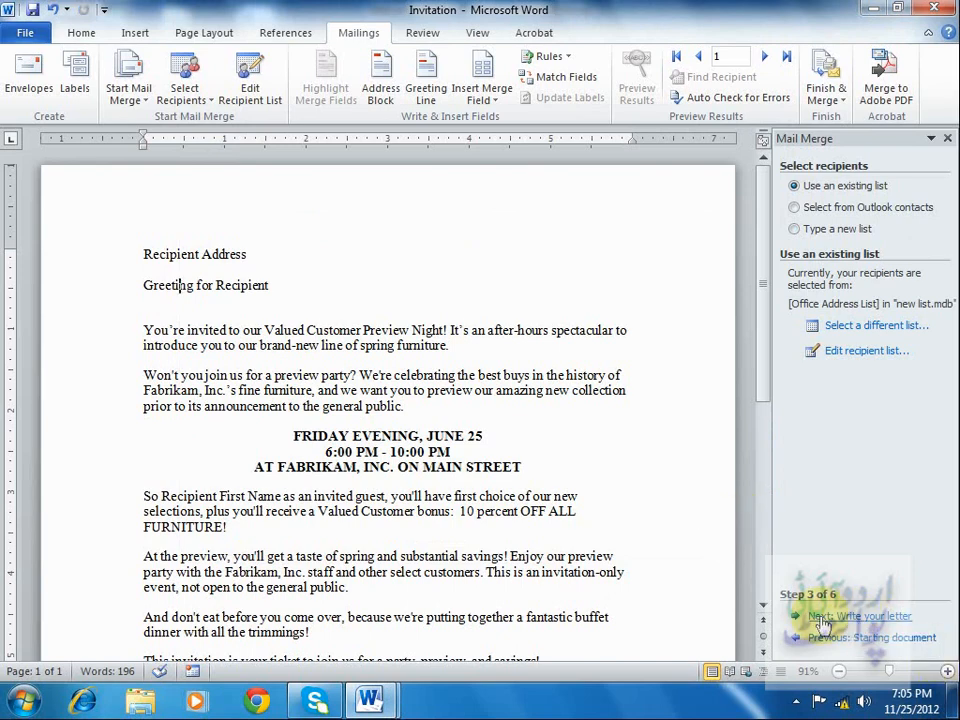
click(822, 622)
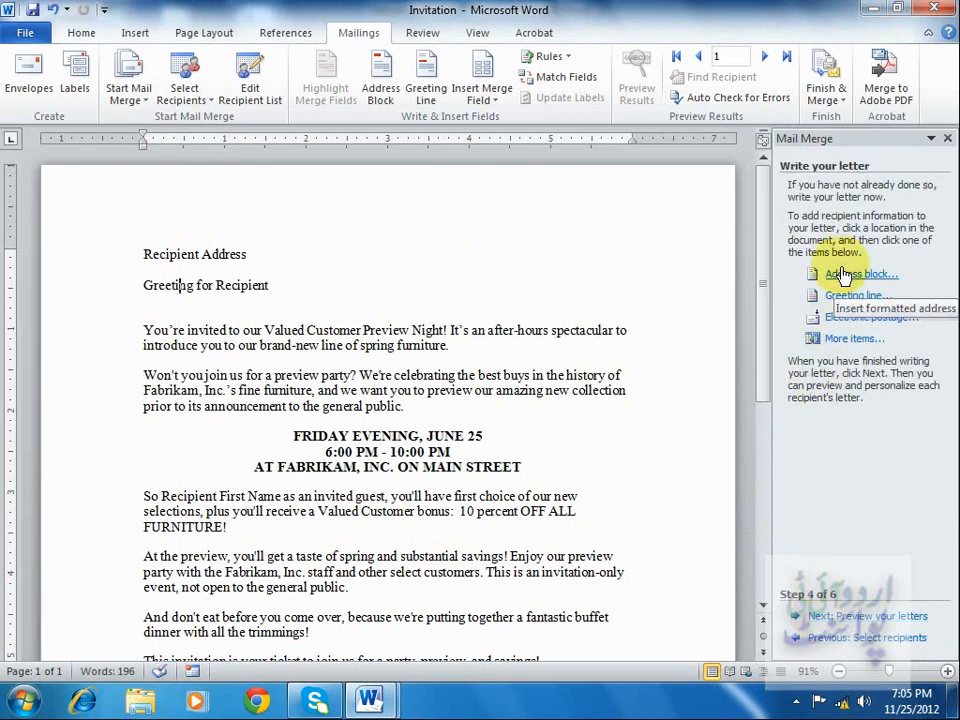
Delete the Recipient Address placeholder text and place the cursor on its empty line.
drag(141, 253, 237, 246)
key(Delete)
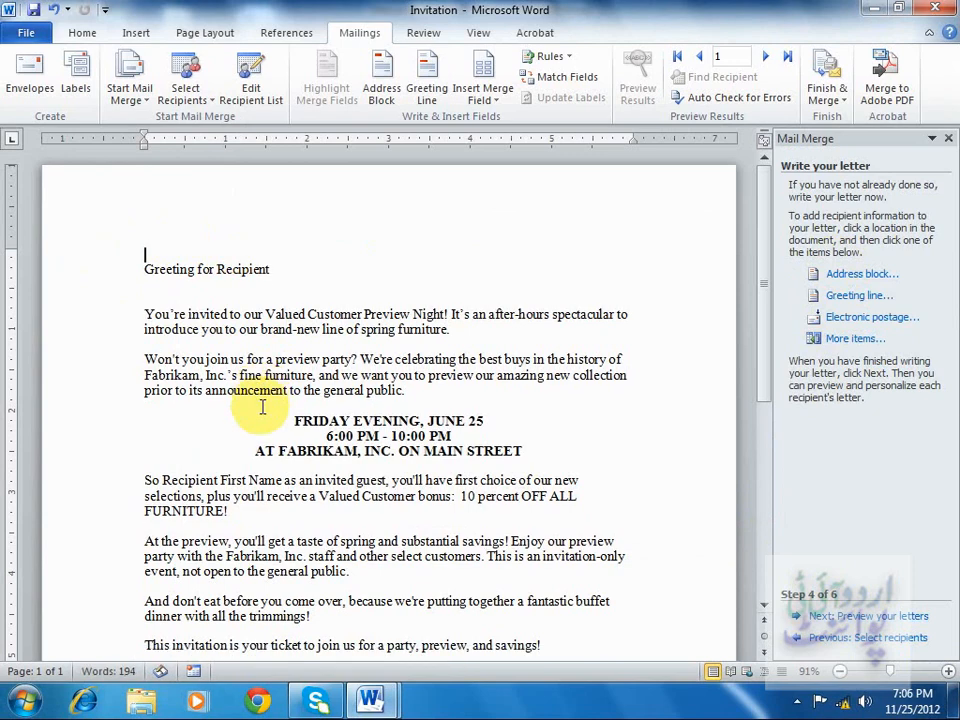
key(Return)
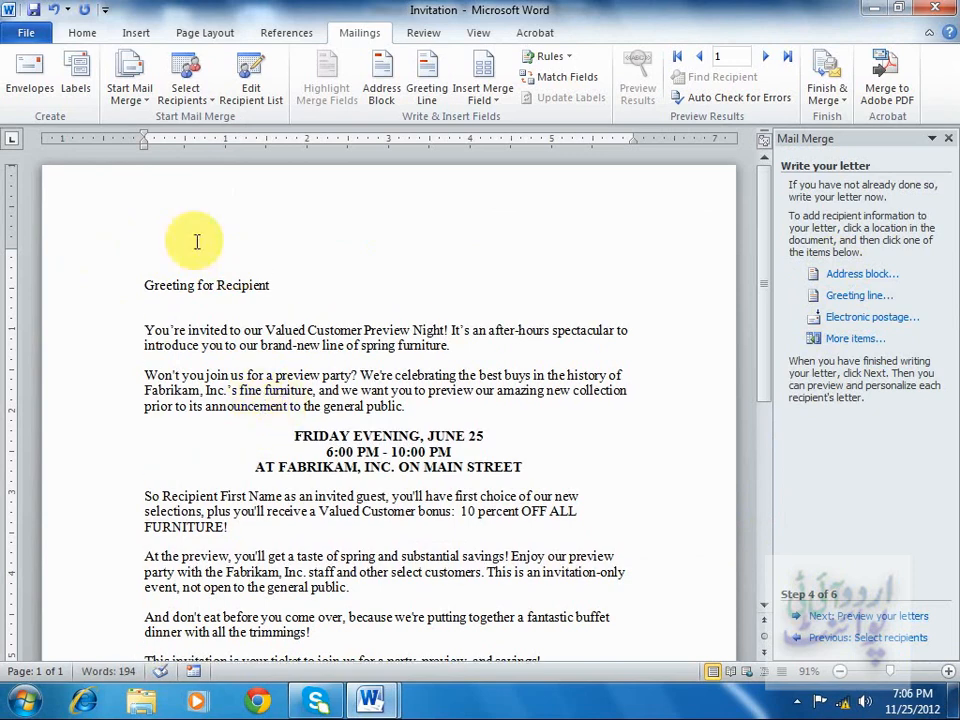
click(152, 262)
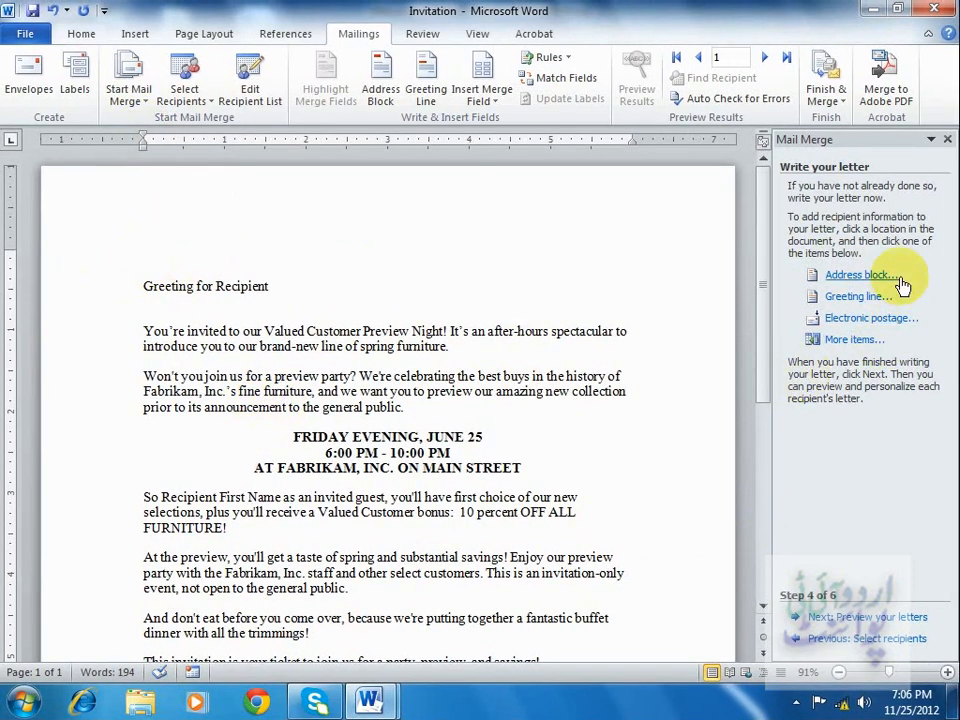
Open the address block options and pick the Mr. and Mrs. Joshua Randall recipient name format.
click(878, 275)
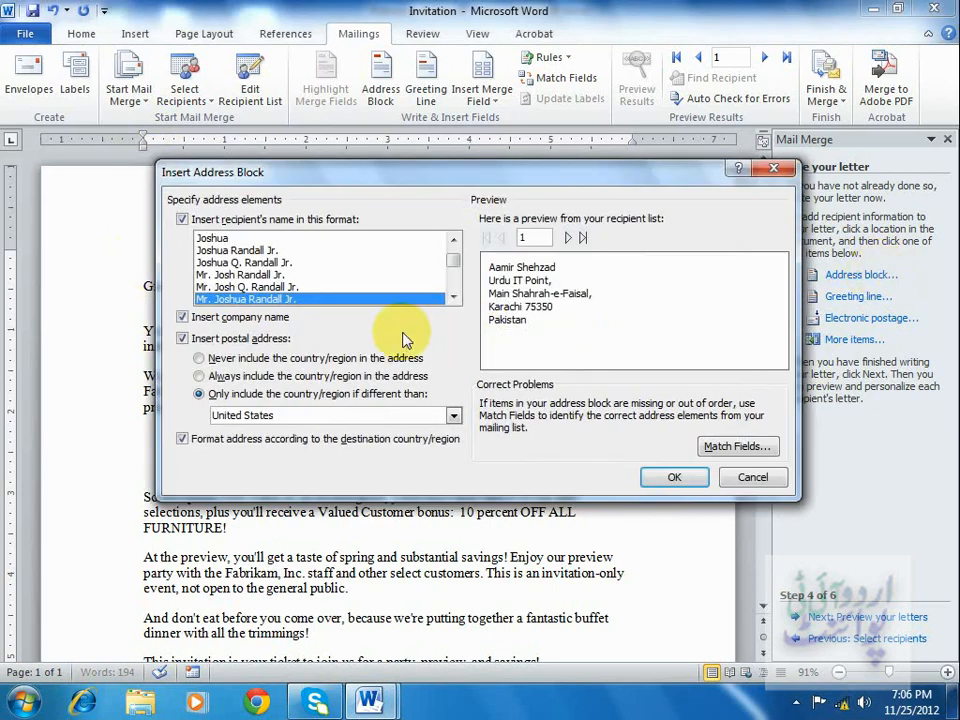
drag(313, 288, 298, 255)
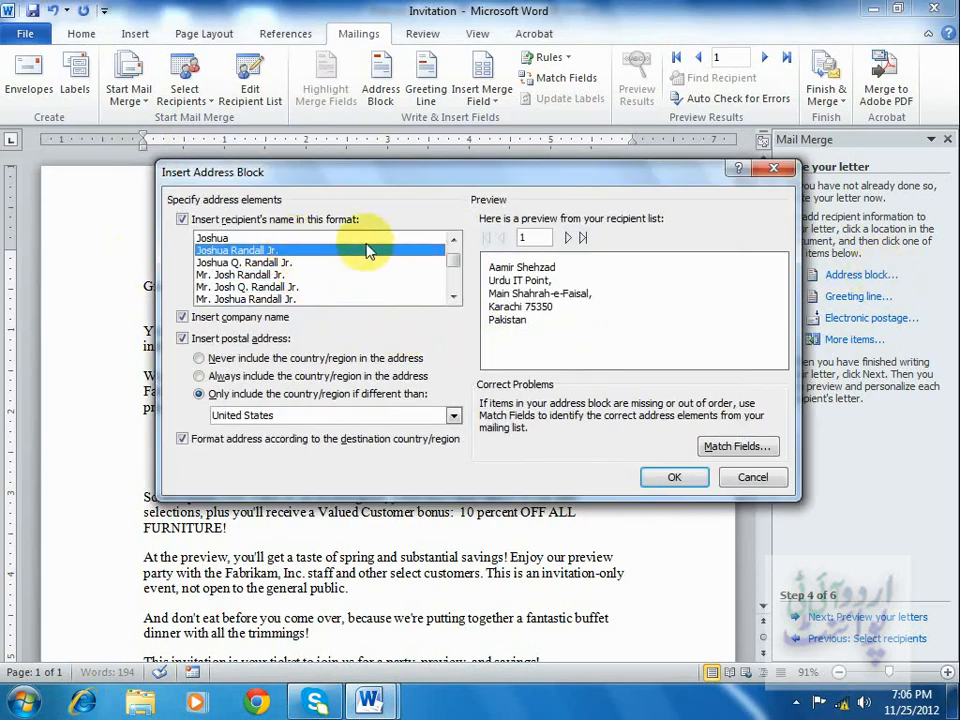
scroll(455, 258, up, 1)
click(268, 238)
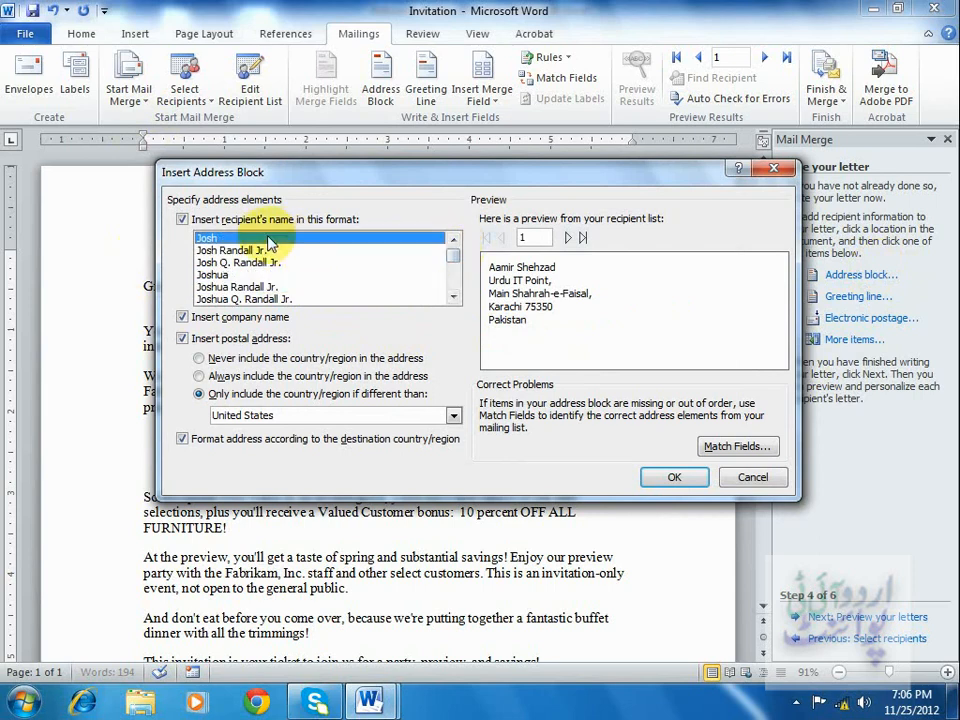
click(272, 252)
click(274, 264)
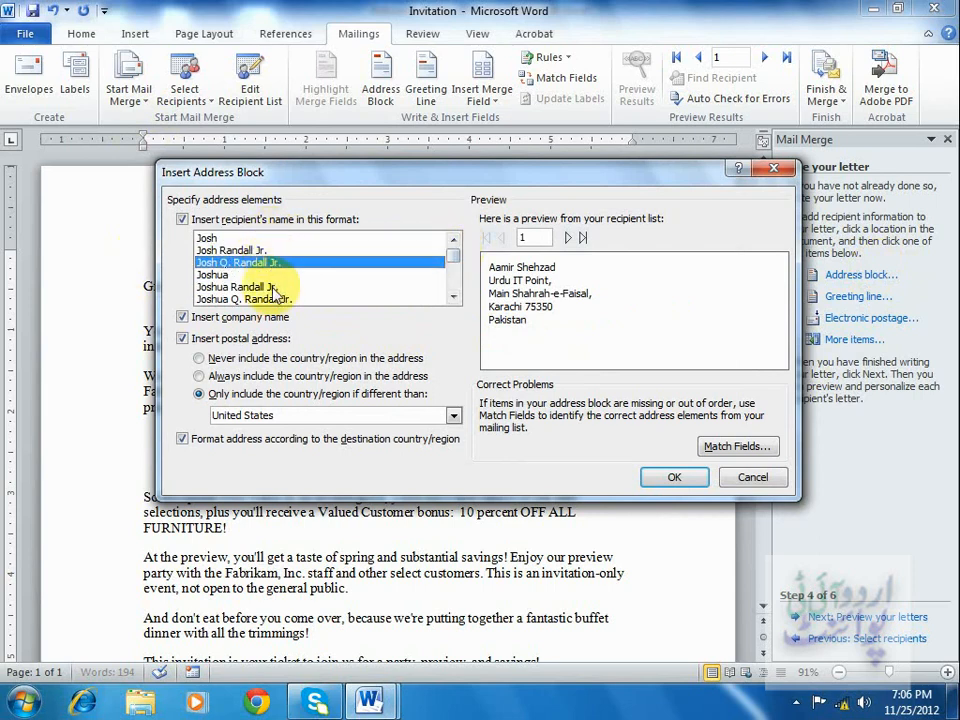
click(280, 287)
click(450, 299)
click(370, 287)
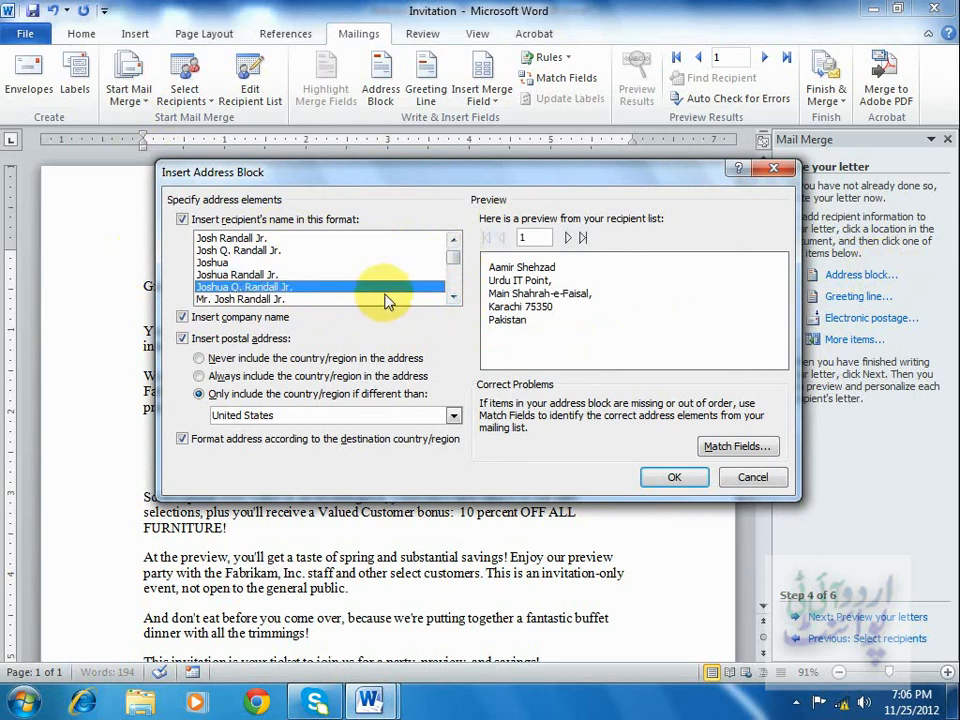
click(450, 299)
drag(447, 260, 455, 285)
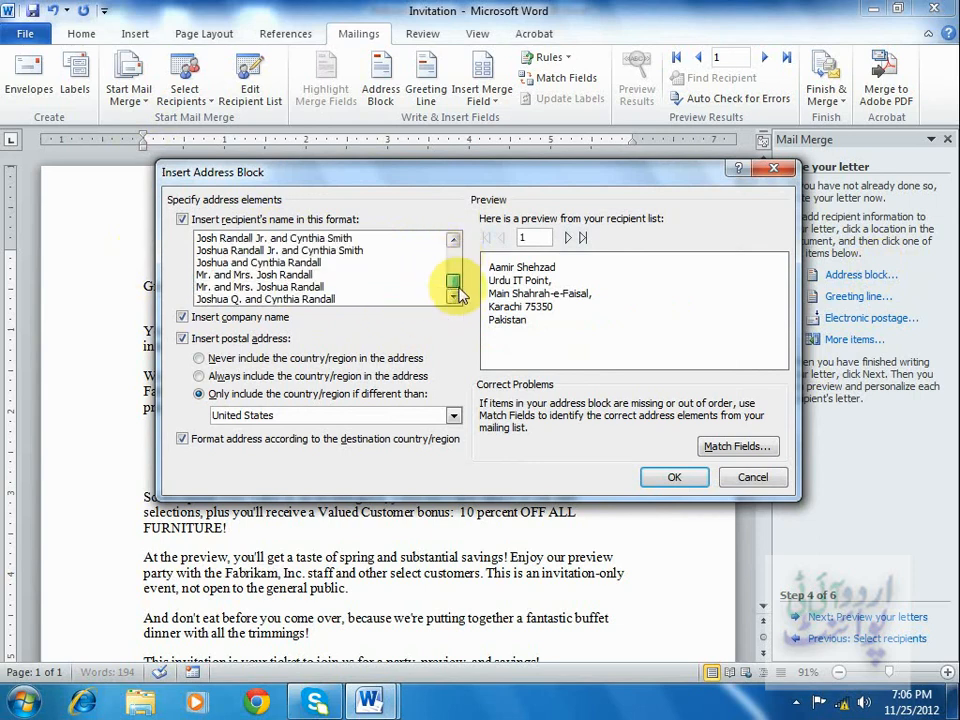
click(367, 287)
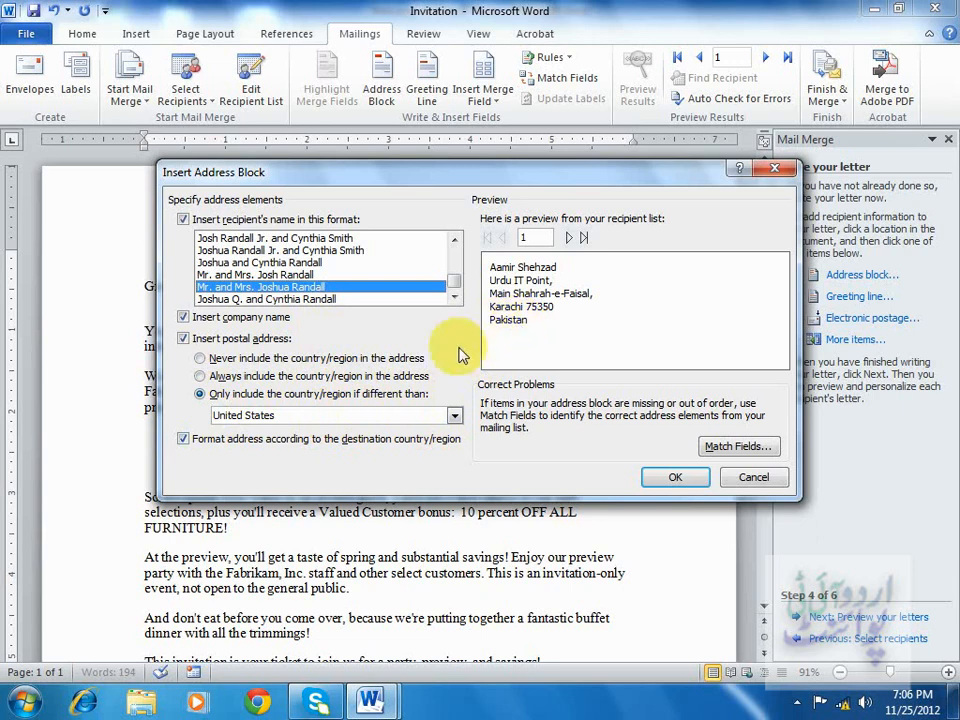
Set the address block to include the country/region only if different from Pakistan.
click(433, 416)
click(455, 416)
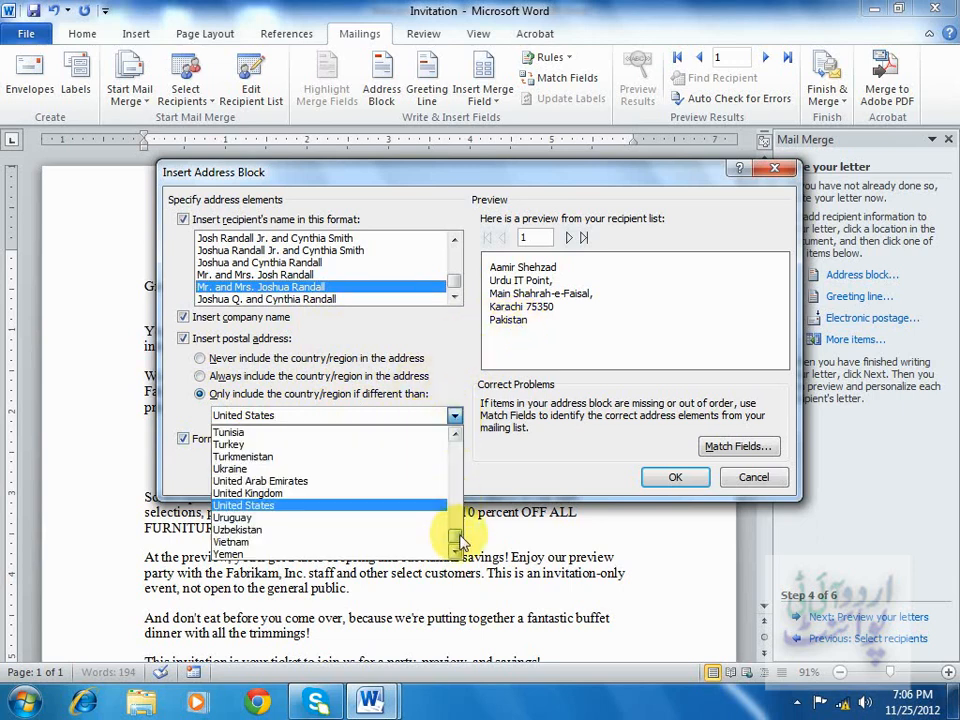
scroll(456, 528, up, 7)
scroll(456, 515, up, 1)
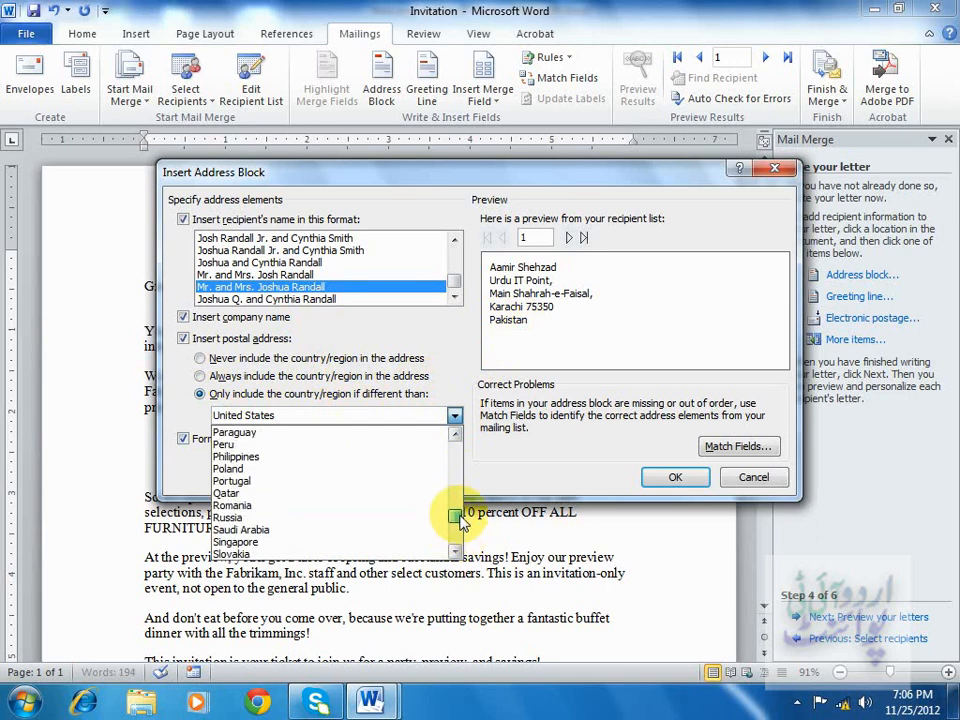
click(455, 437)
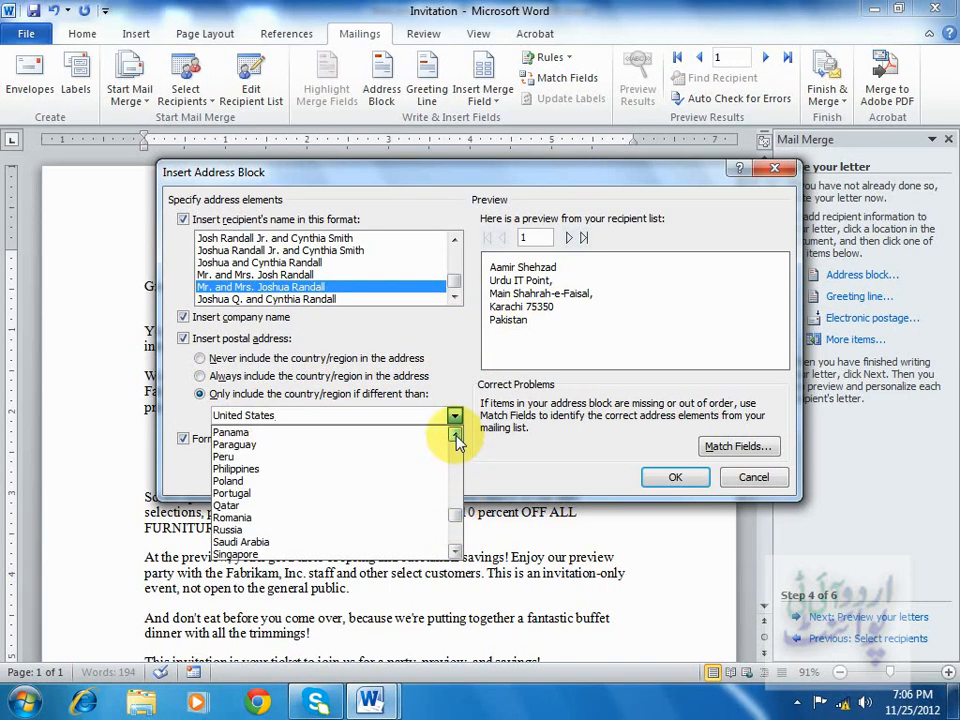
click(455, 437)
click(313, 458)
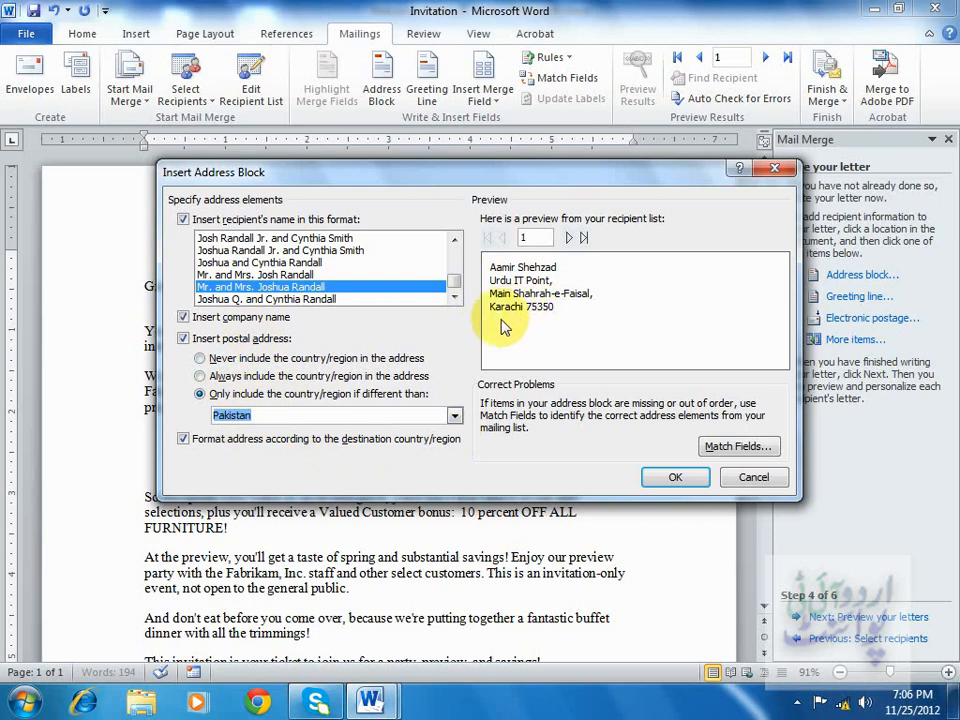
click(686, 480)
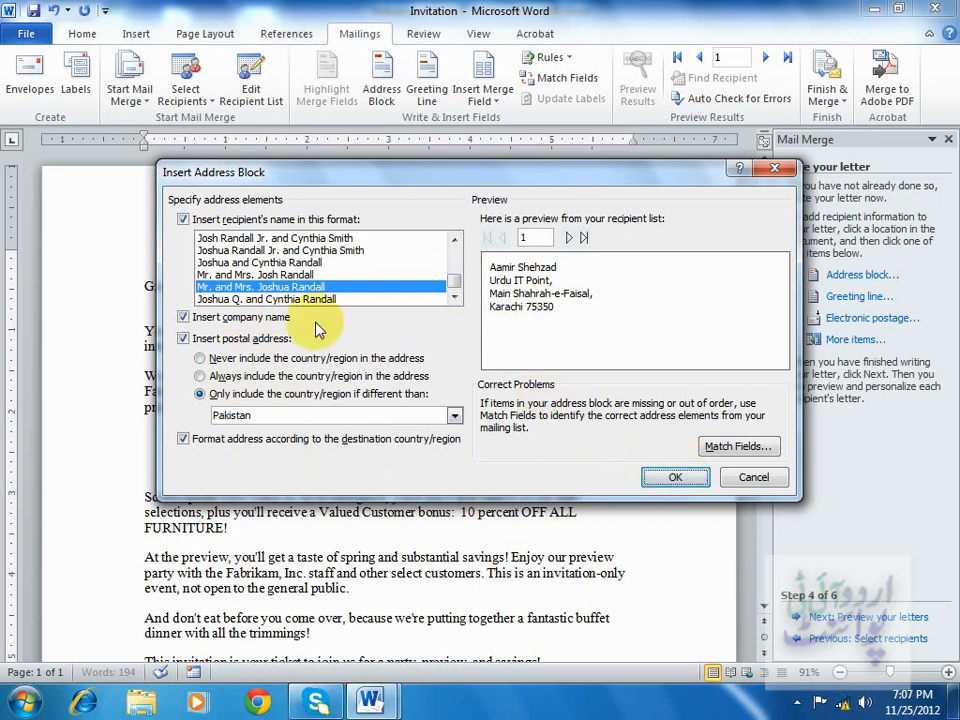
Turn off the Insert company name option for the address block.
click(184, 318)
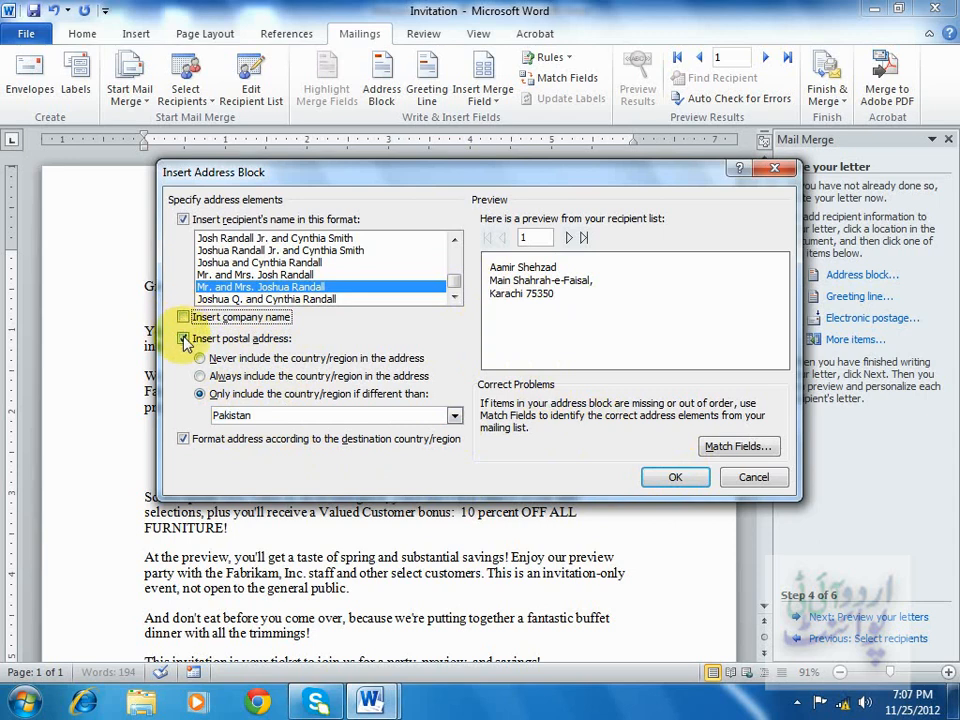
click(183, 339)
click(183, 339)
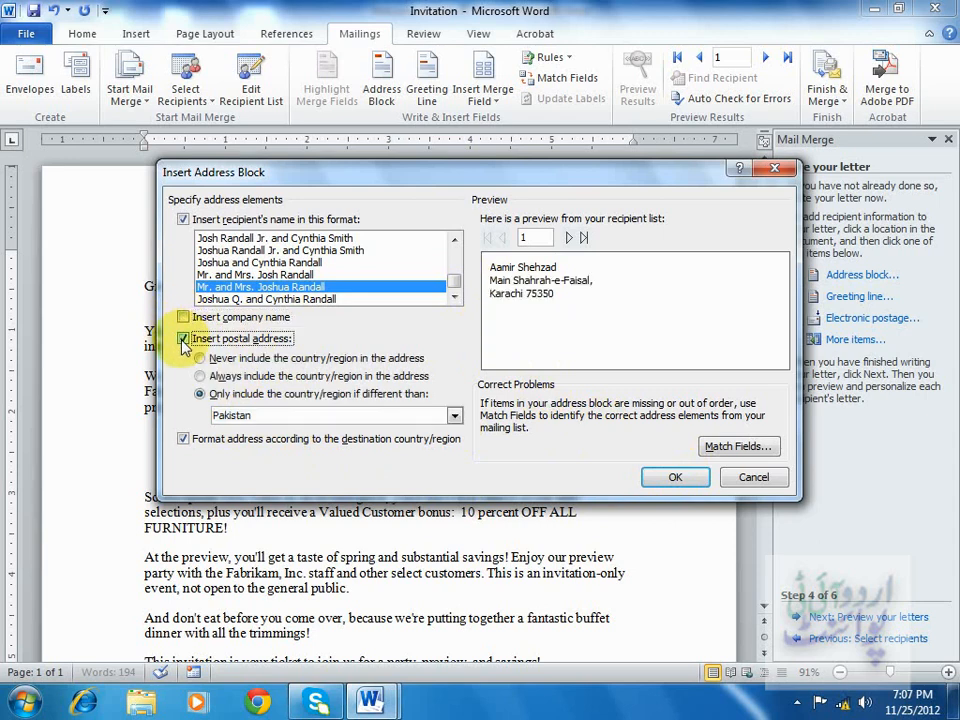
Choose the Joshua and Cynthia Randall name format and insert the address block.
click(298, 274)
click(296, 263)
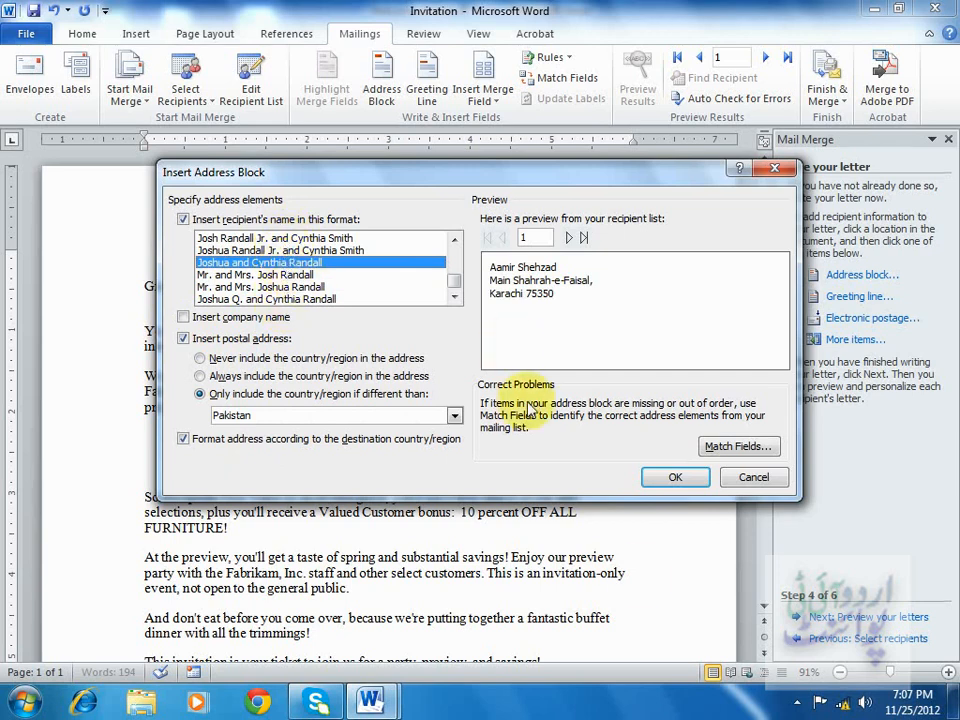
click(678, 481)
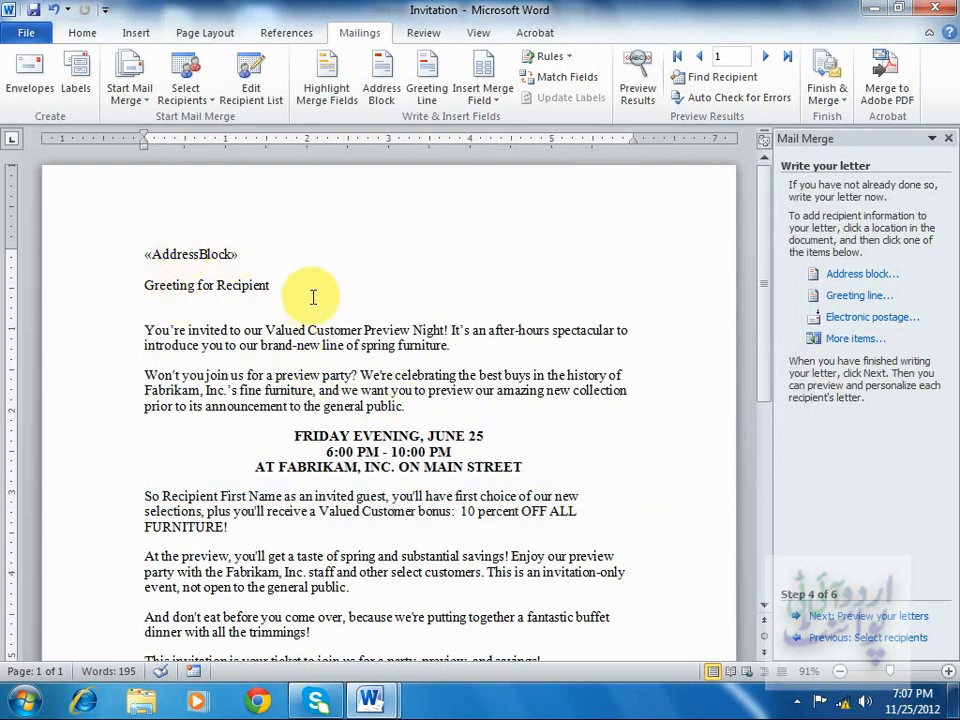
Replace the Greeting for Recipient placeholder with a greeting line using Dear, the Mr. Randall name format and a comma.
drag(305, 292, 150, 288)
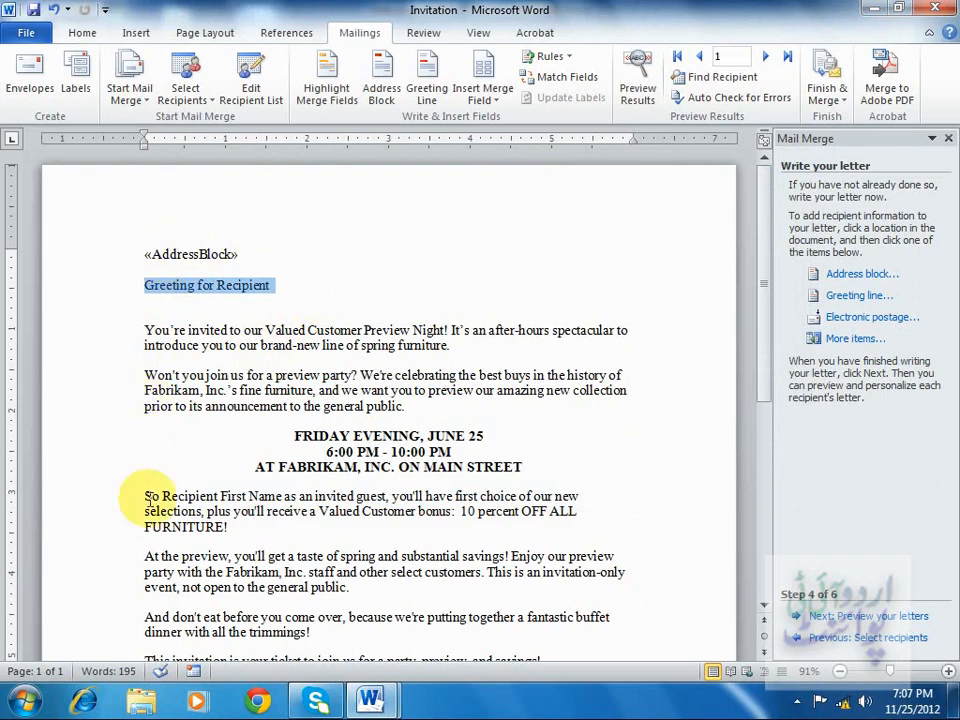
key(Delete)
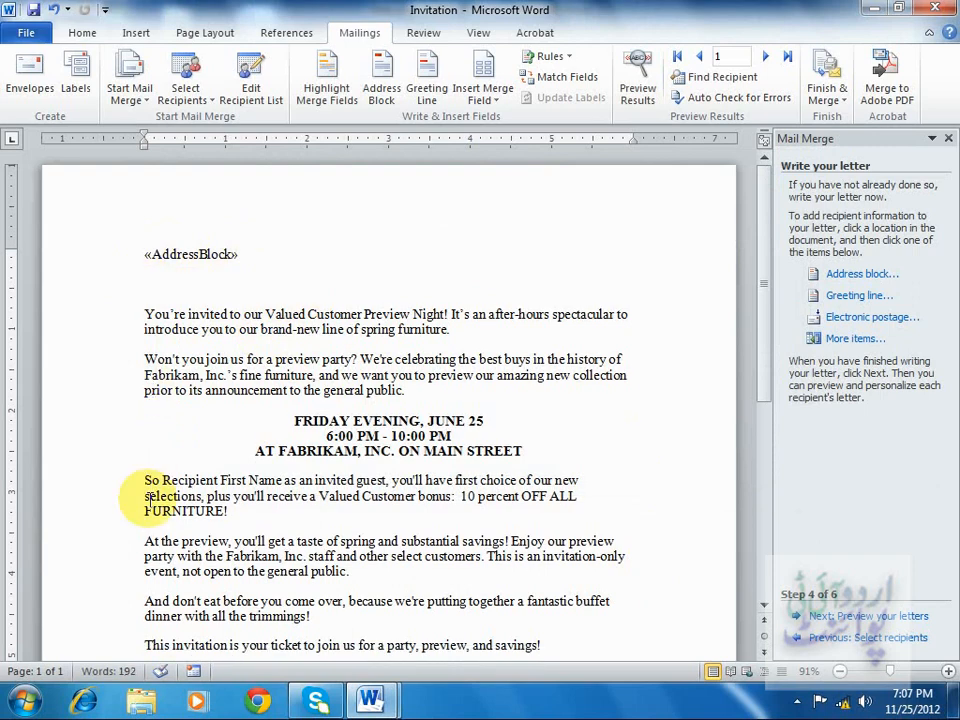
click(824, 296)
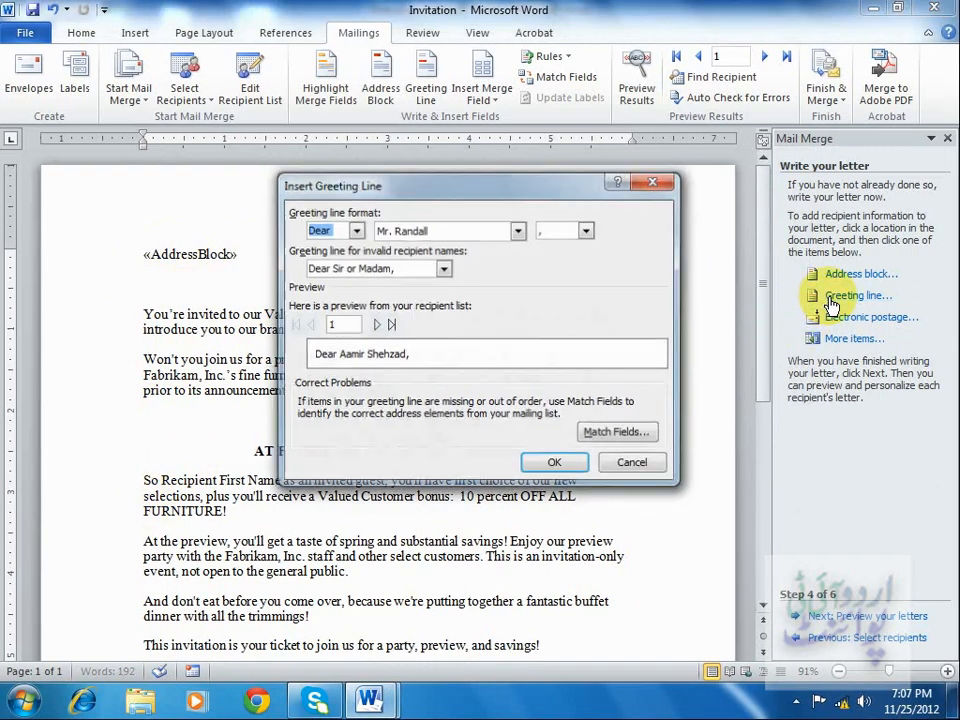
click(355, 230)
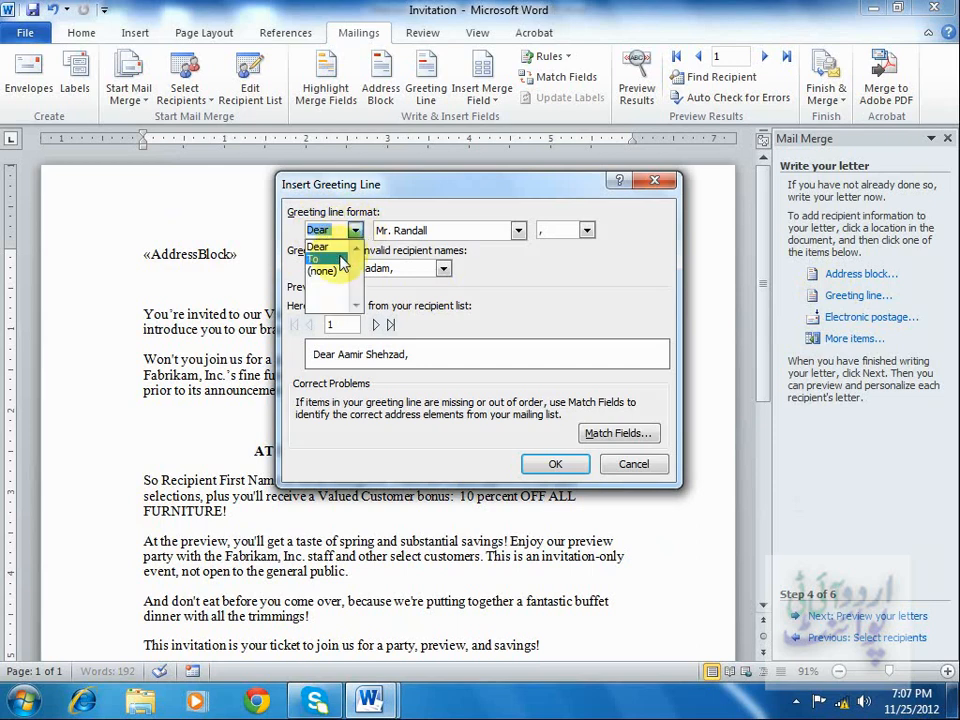
click(345, 257)
click(355, 230)
click(325, 244)
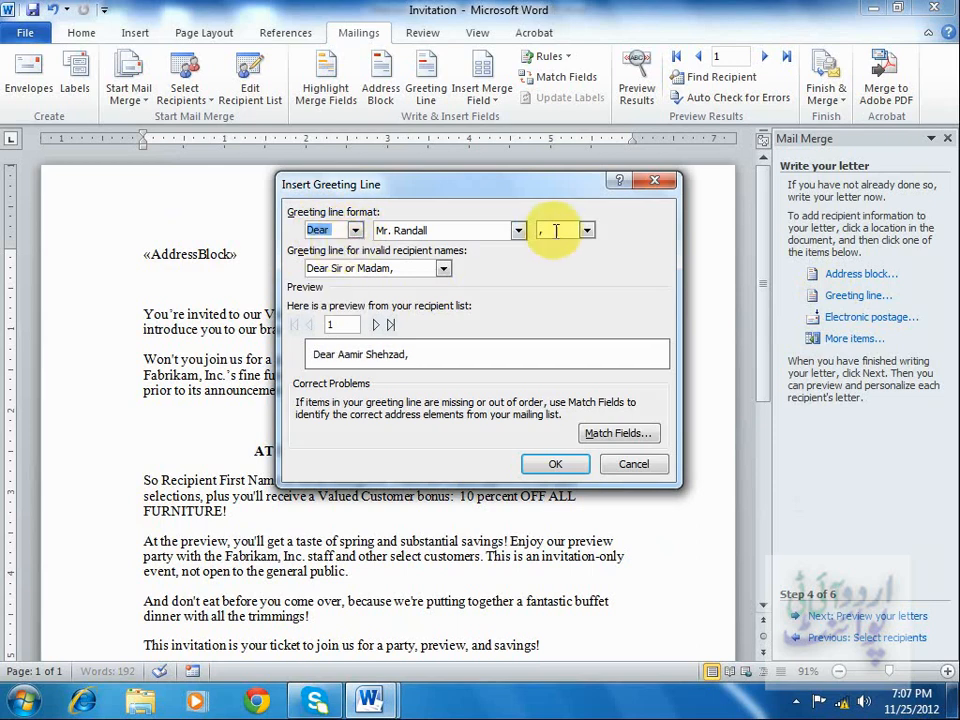
click(518, 231)
click(478, 260)
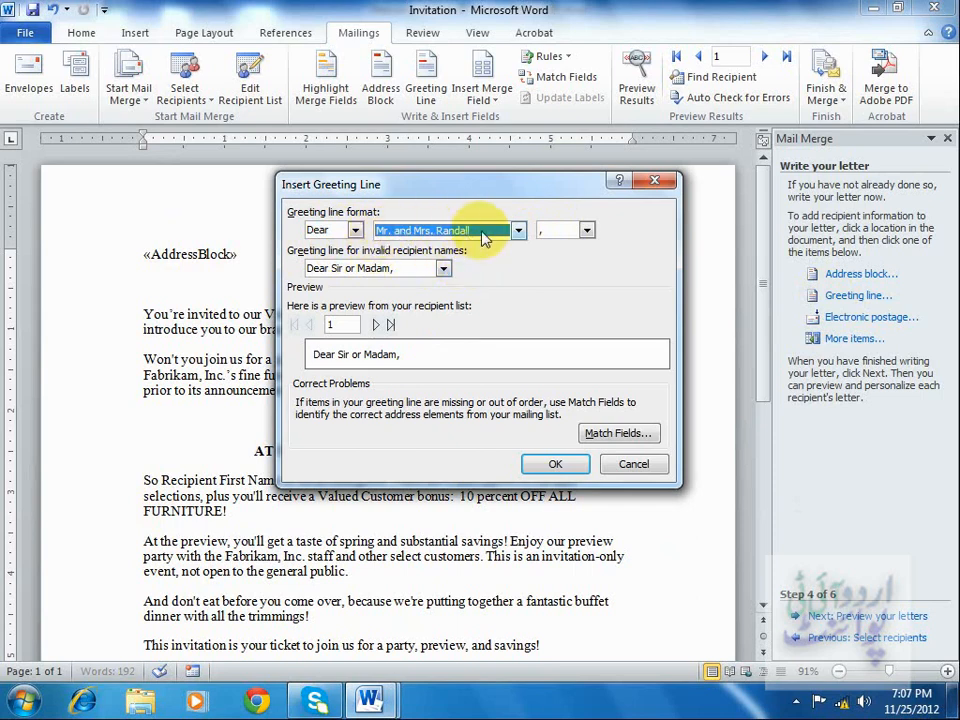
click(514, 231)
click(475, 251)
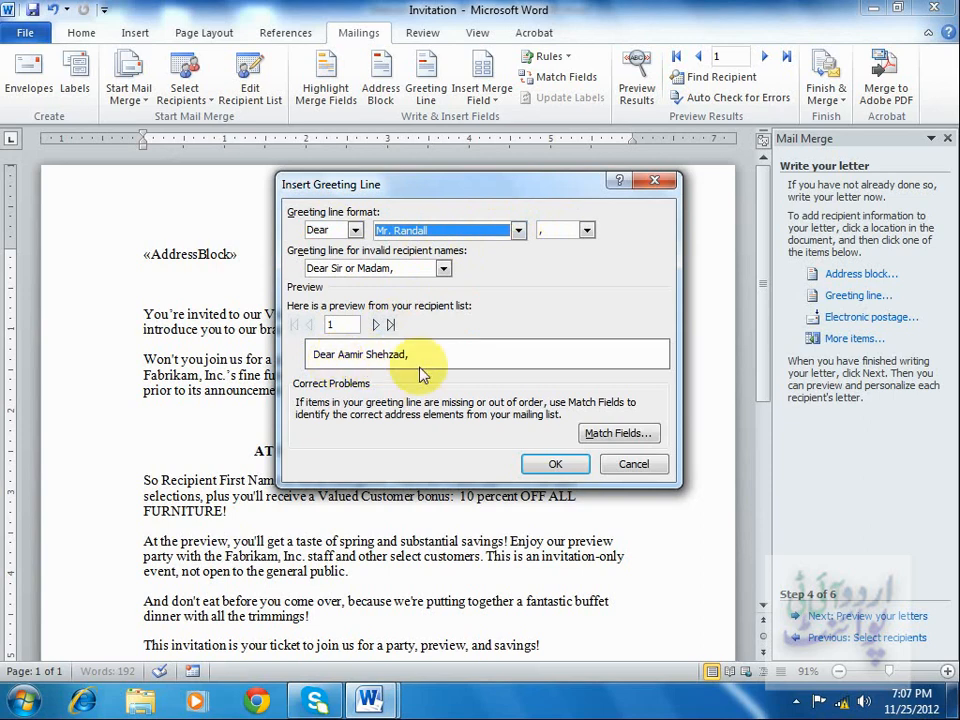
click(551, 466)
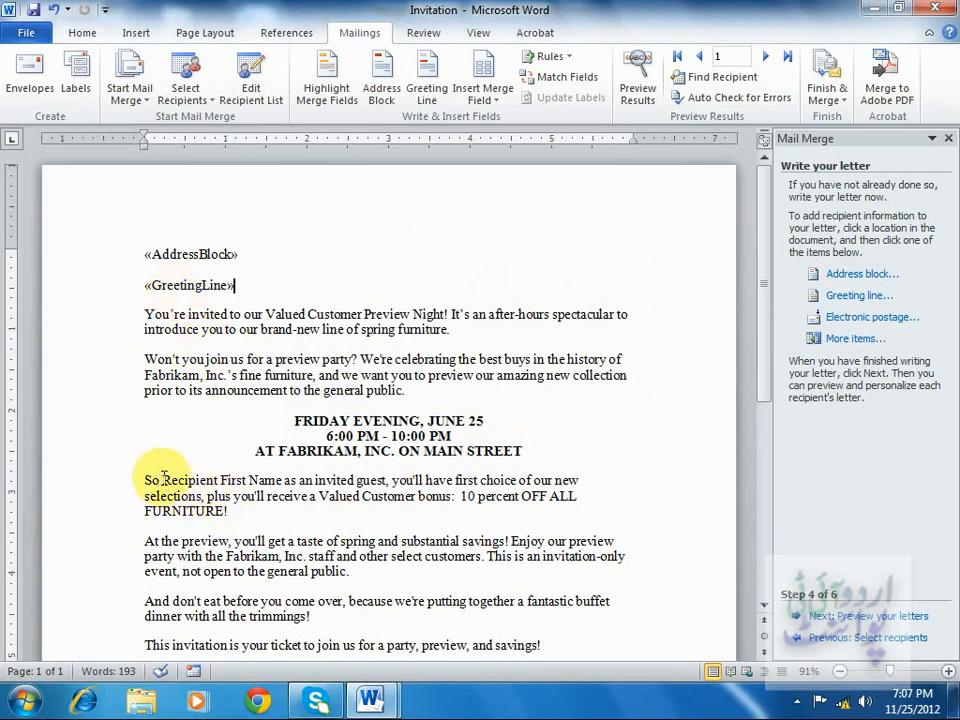
Replace the Recipient First Name placeholder in the body text with the First Name merge field.
drag(163, 480, 284, 481)
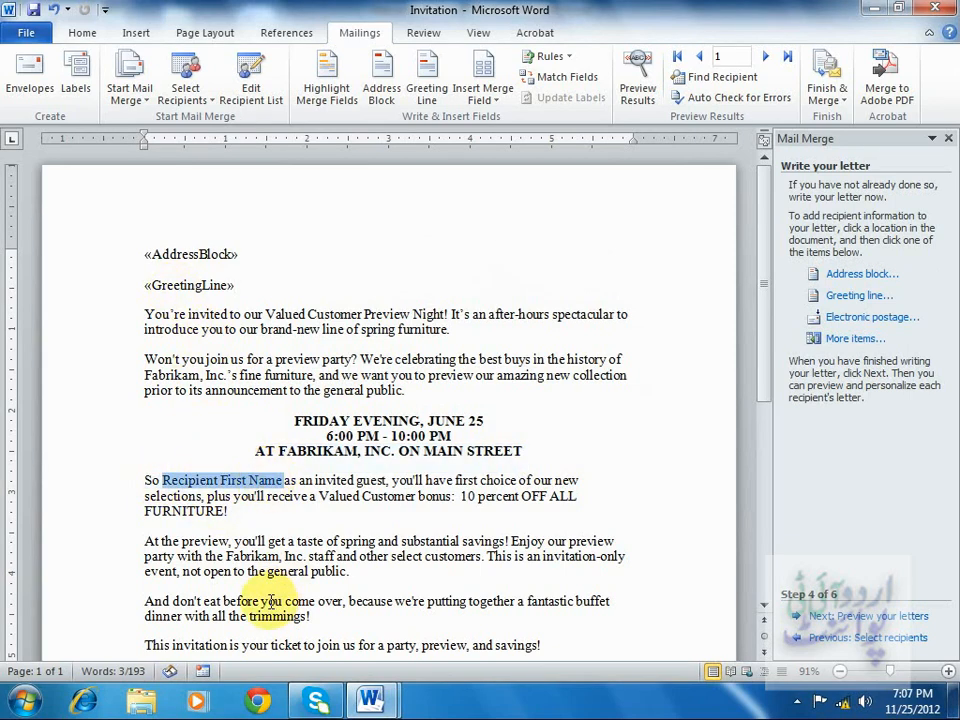
key(Delete)
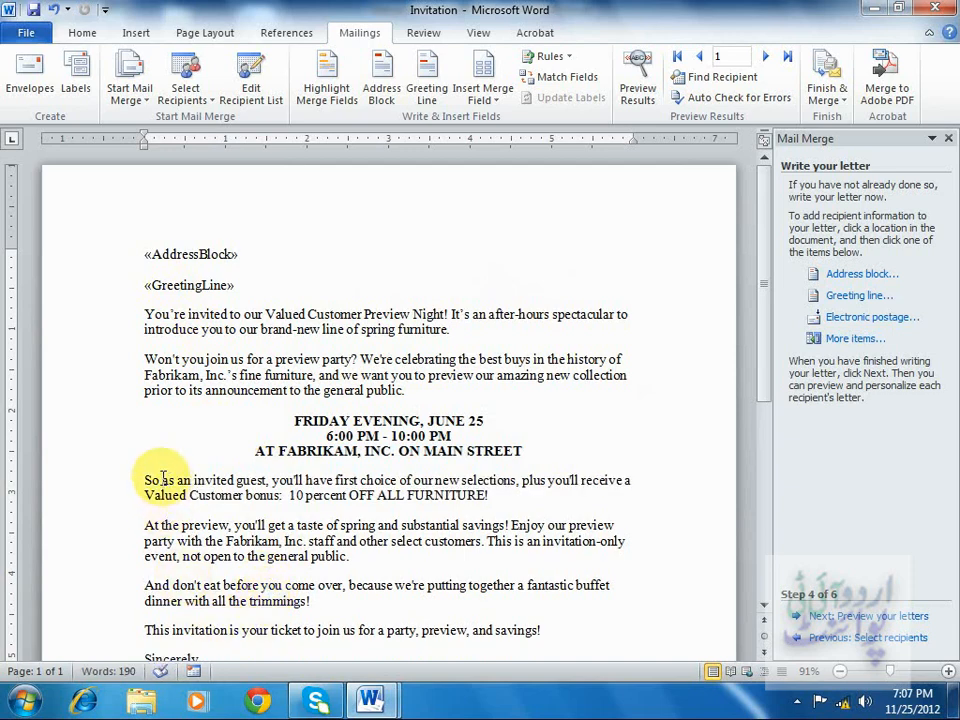
click(843, 338)
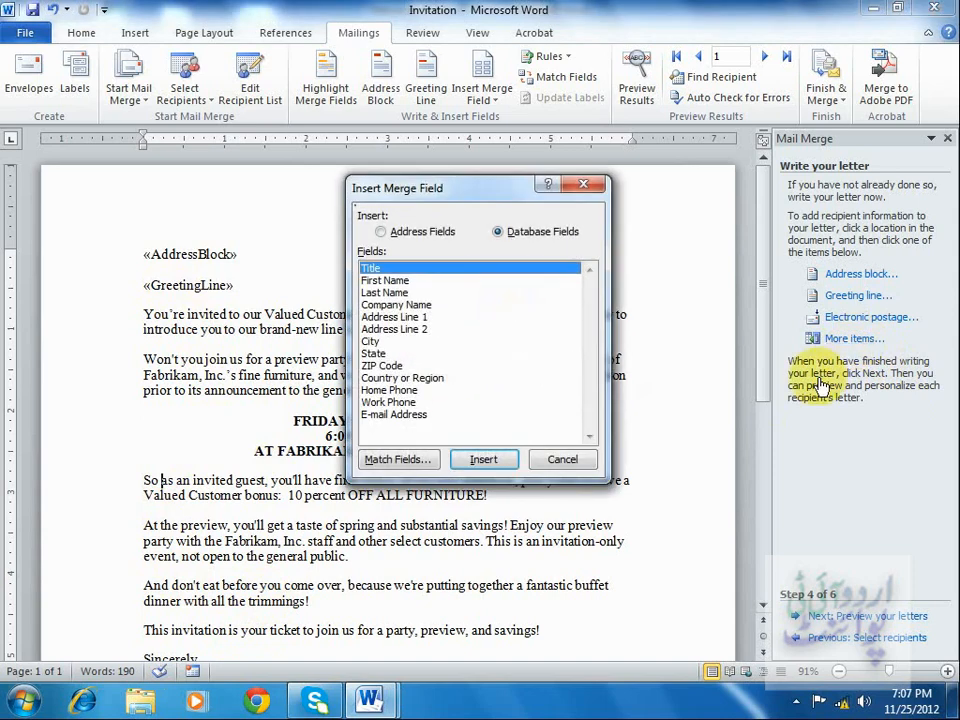
click(393, 281)
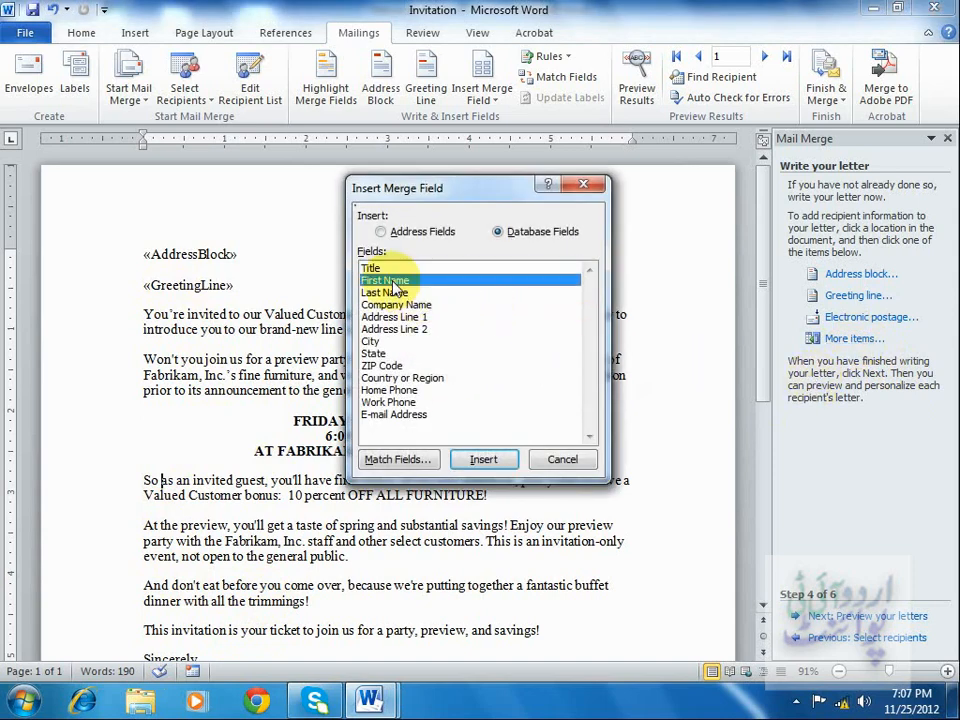
click(484, 459)
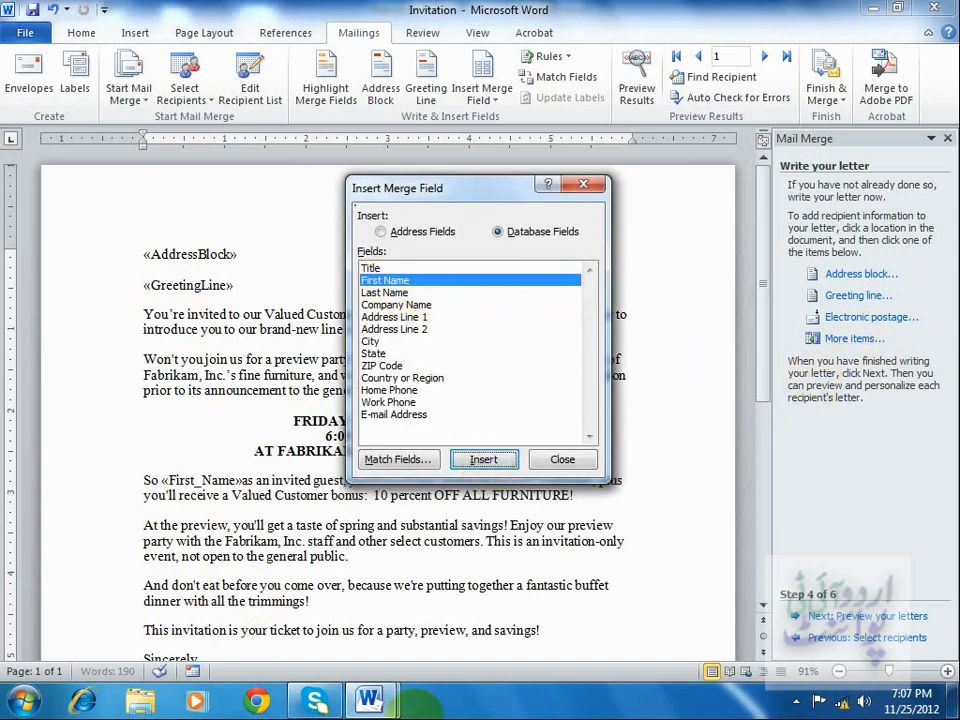
click(556, 459)
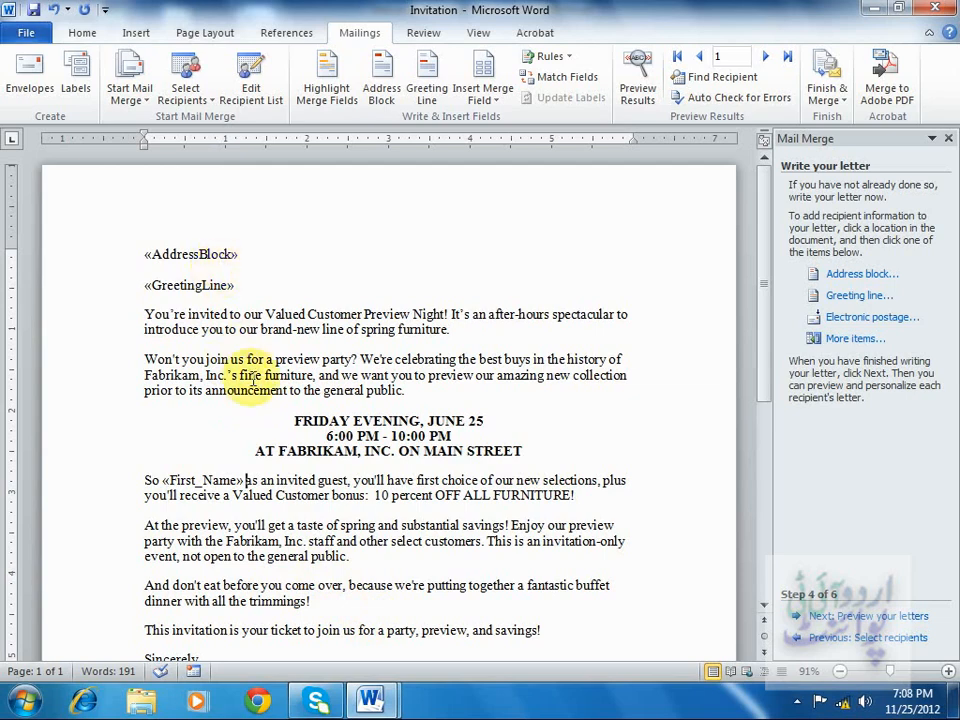
Preview the merged letters, stepping to the second recipient and back to the first.
click(888, 617)
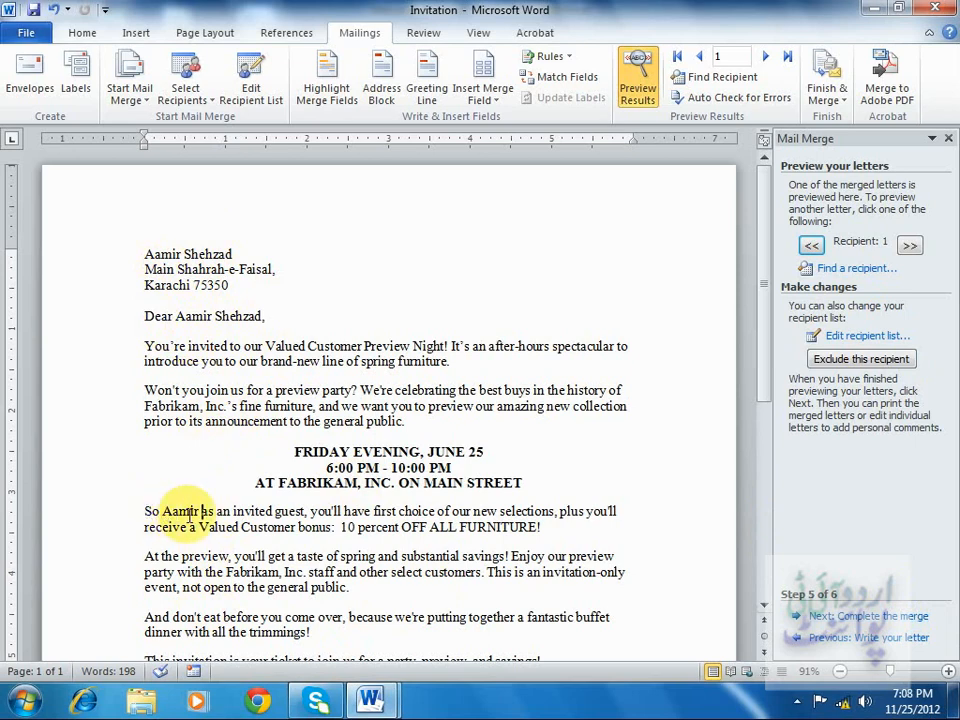
click(765, 62)
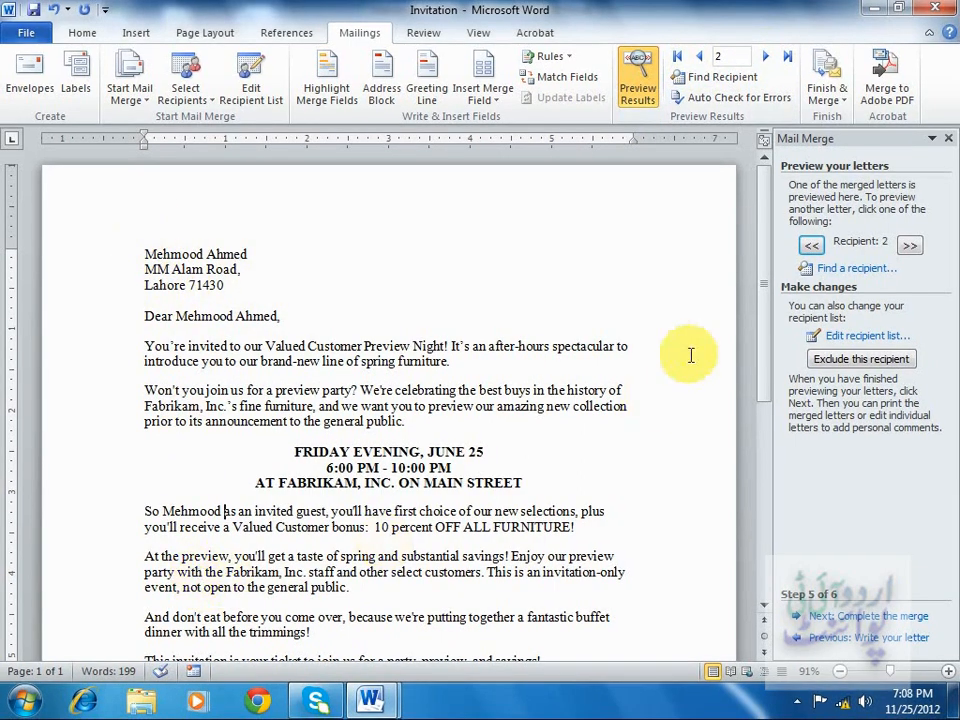
drag(762, 268, 761, 242)
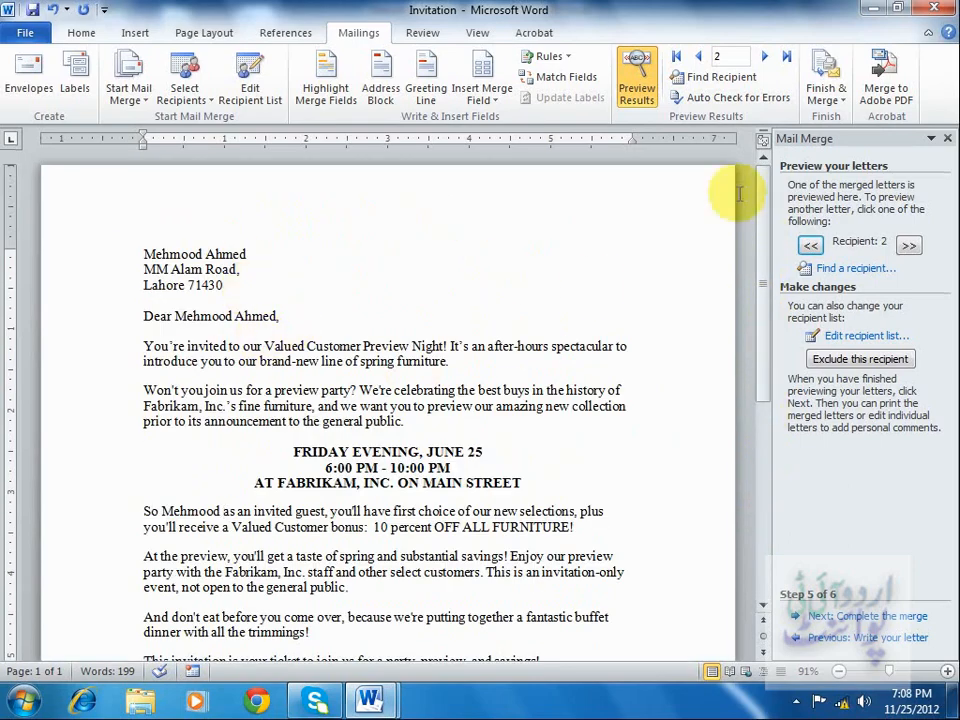
click(698, 58)
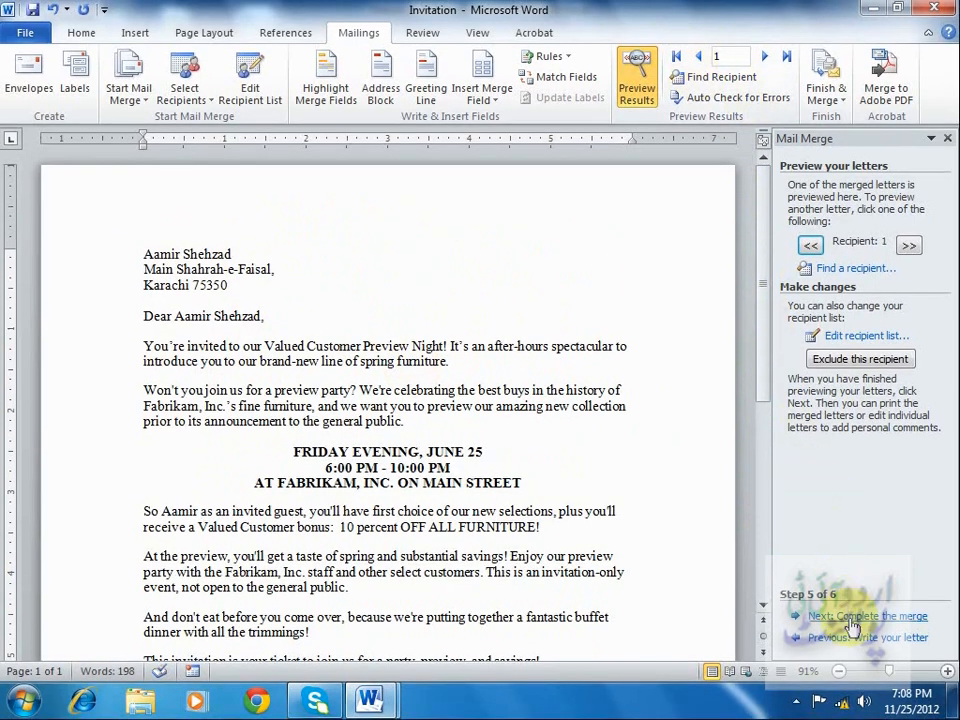
Complete the merge and start printing all records, cancelling at the print settings.
click(855, 625)
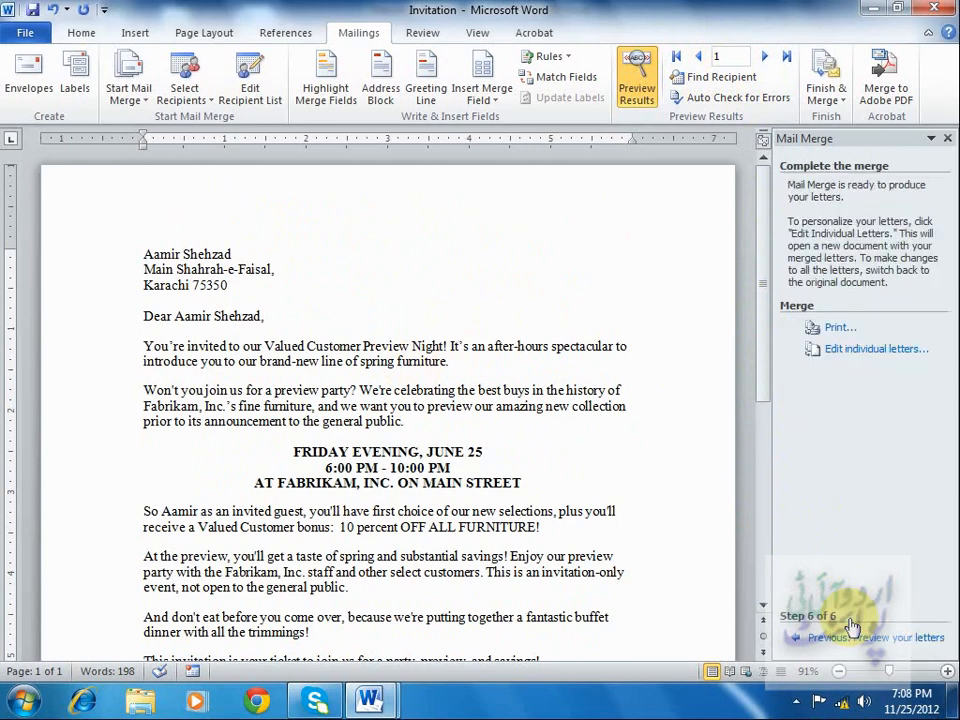
click(841, 328)
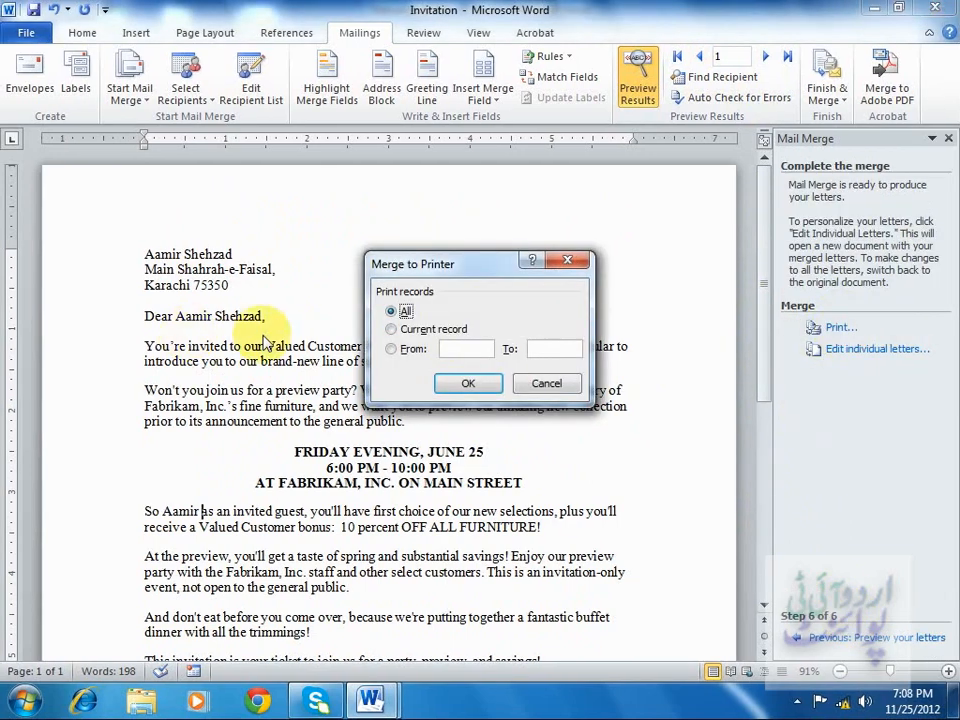
click(468, 383)
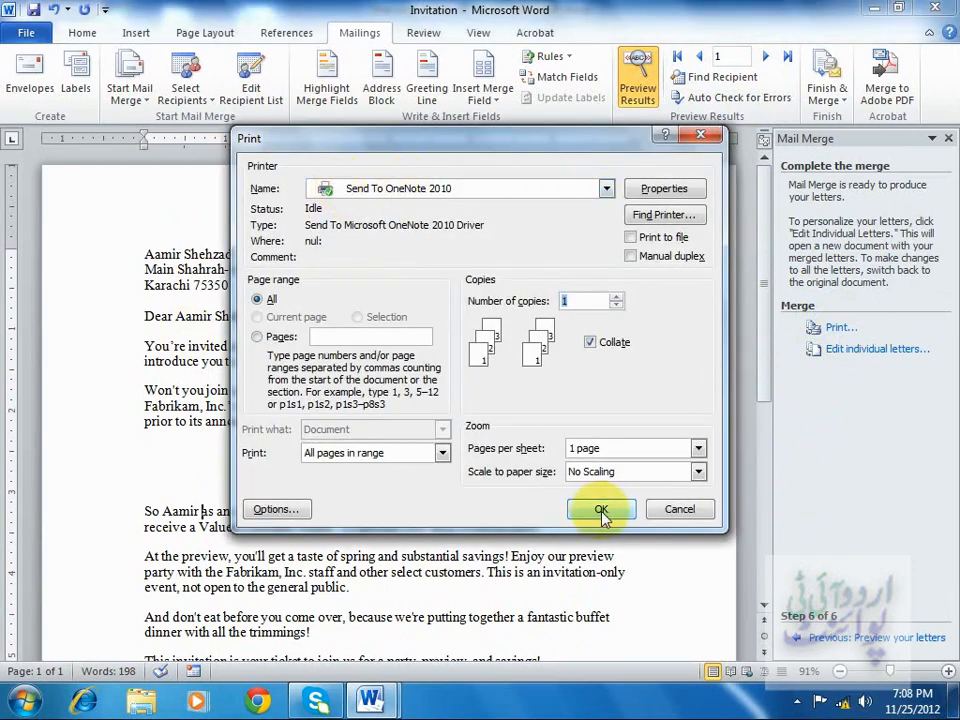
click(677, 512)
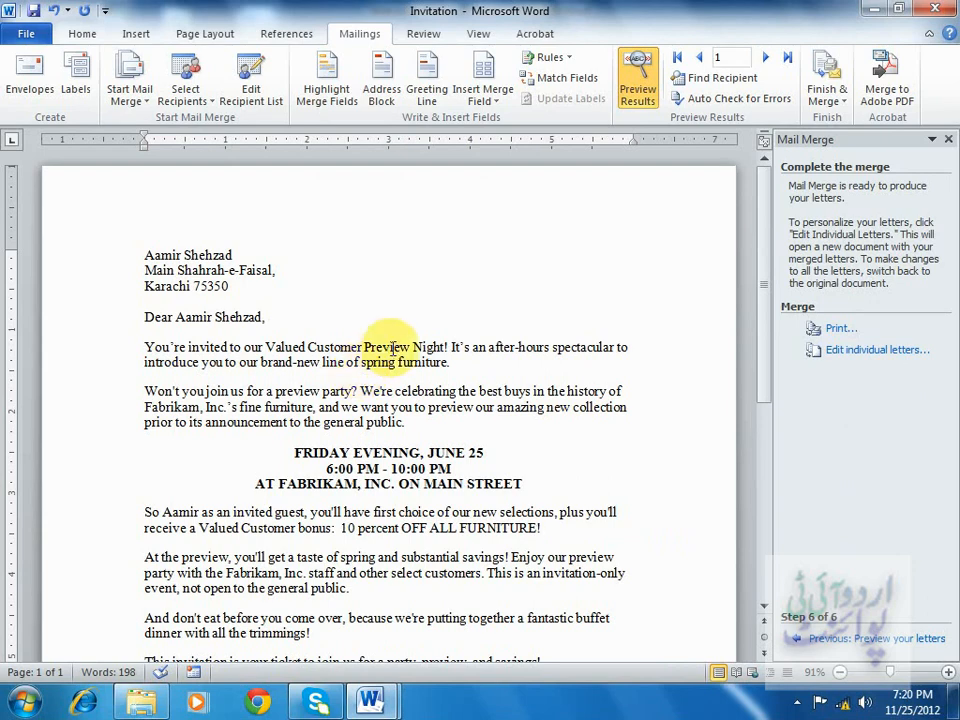
Open the recent list document and examine its recipient table.
click(30, 36)
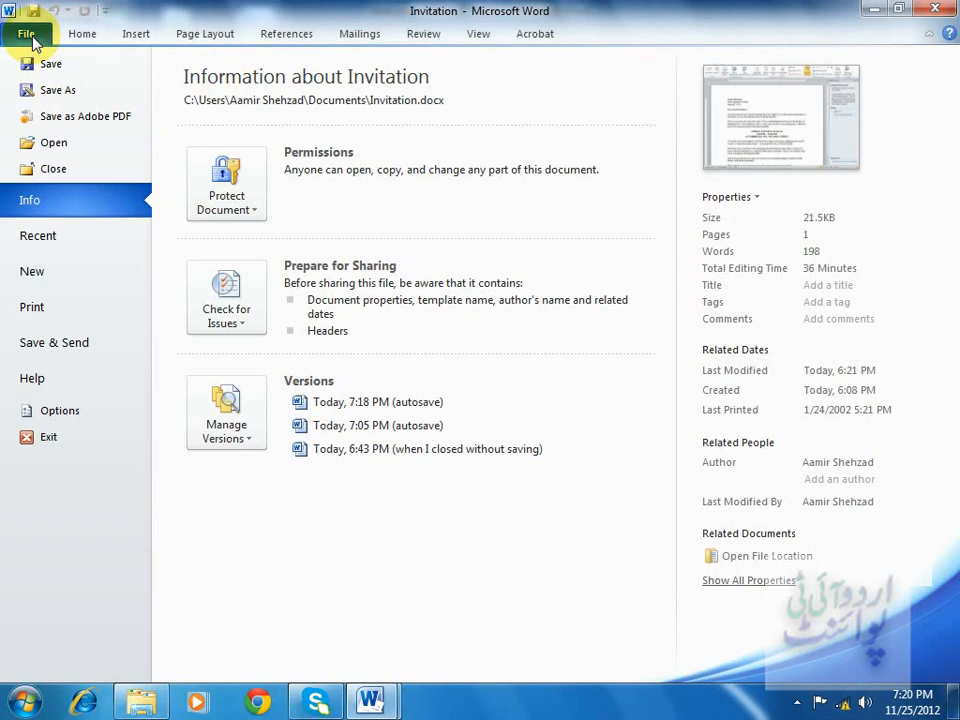
click(40, 237)
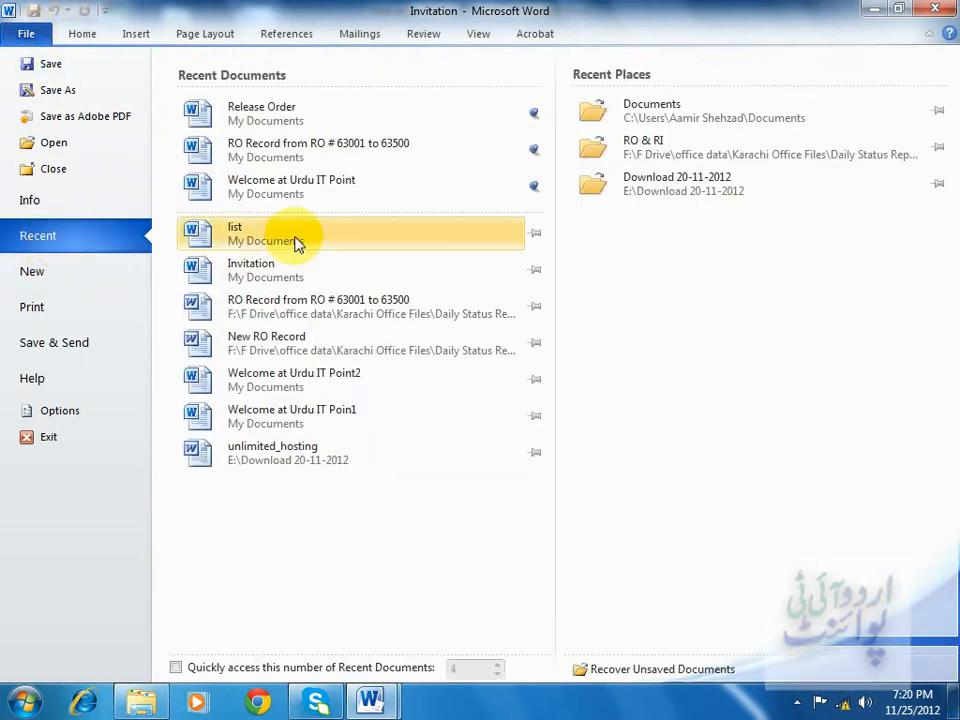
click(295, 240)
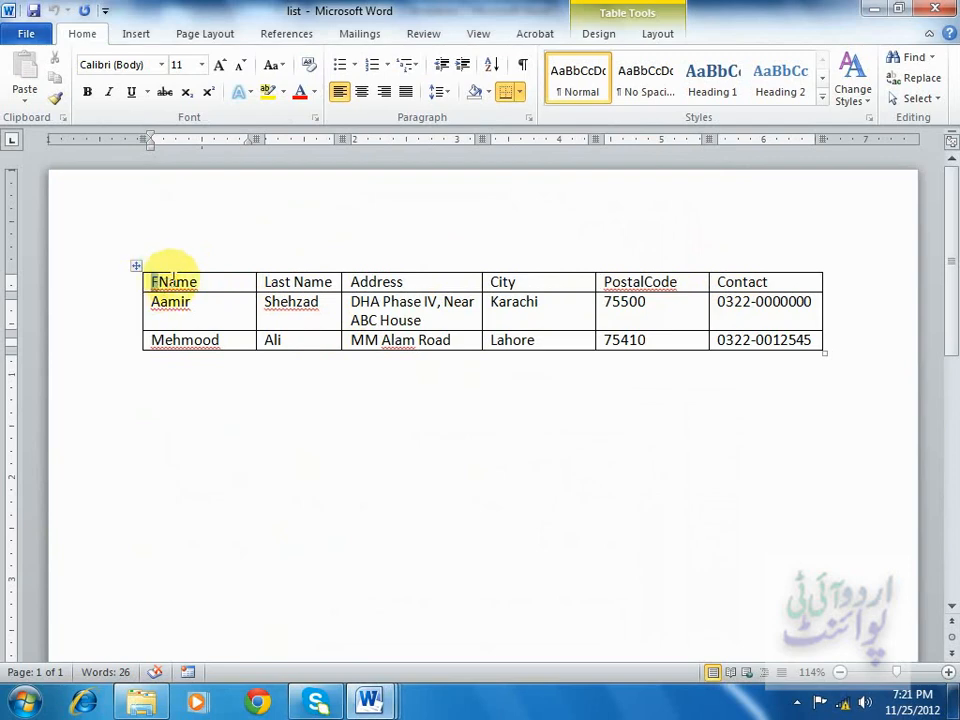
drag(152, 281, 735, 286)
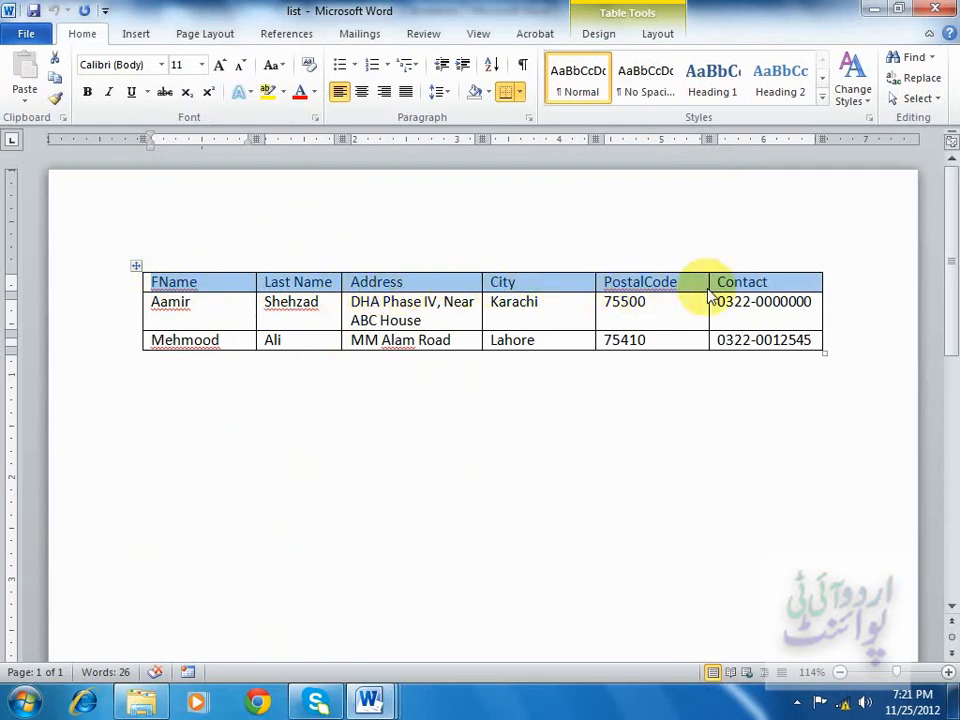
click(196, 318)
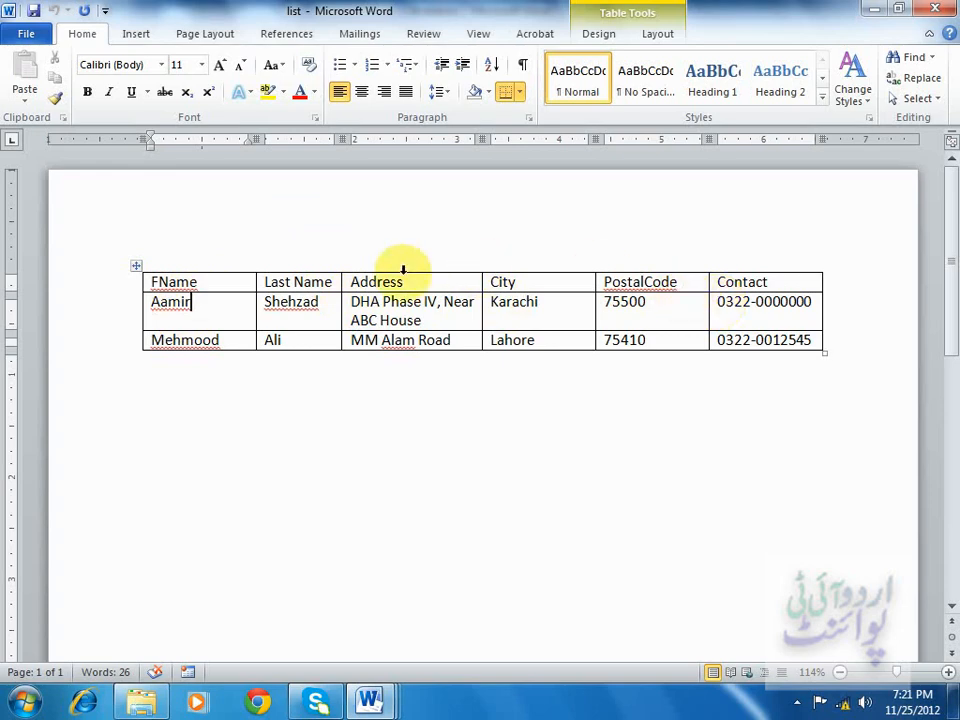
Create a new blank document.
click(27, 31)
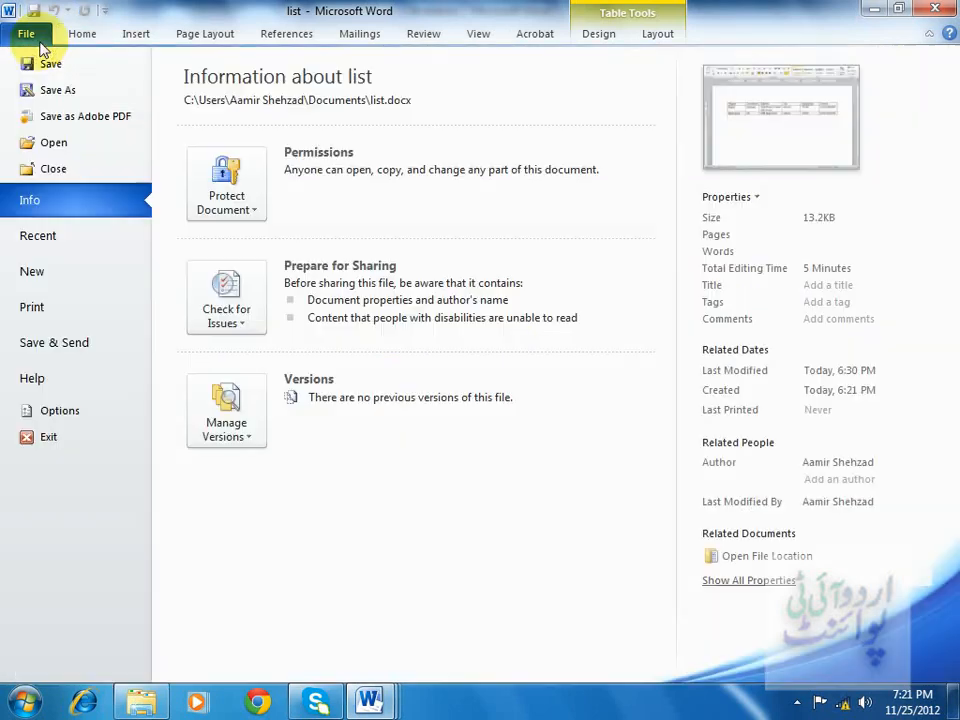
click(60, 278)
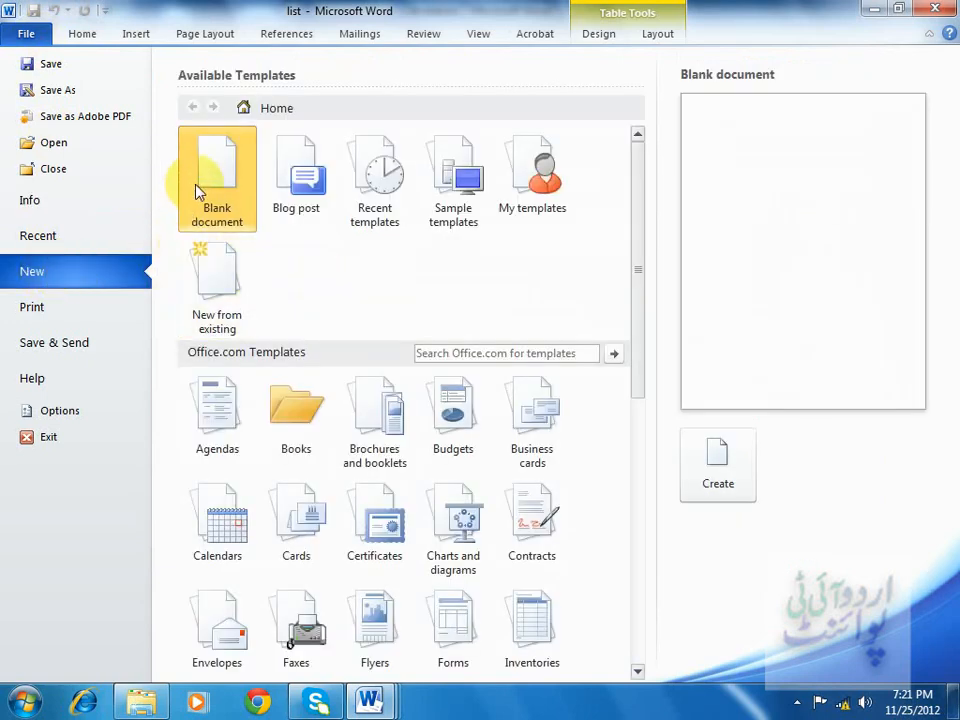
click(728, 488)
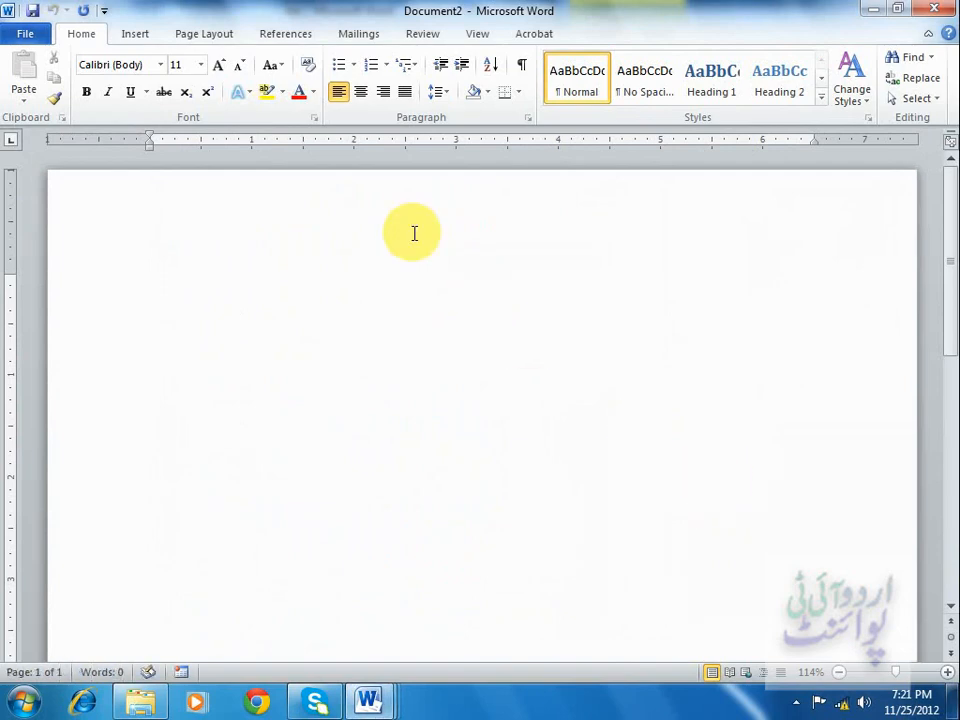
Start a Letters mail merge in the new document.
click(358, 42)
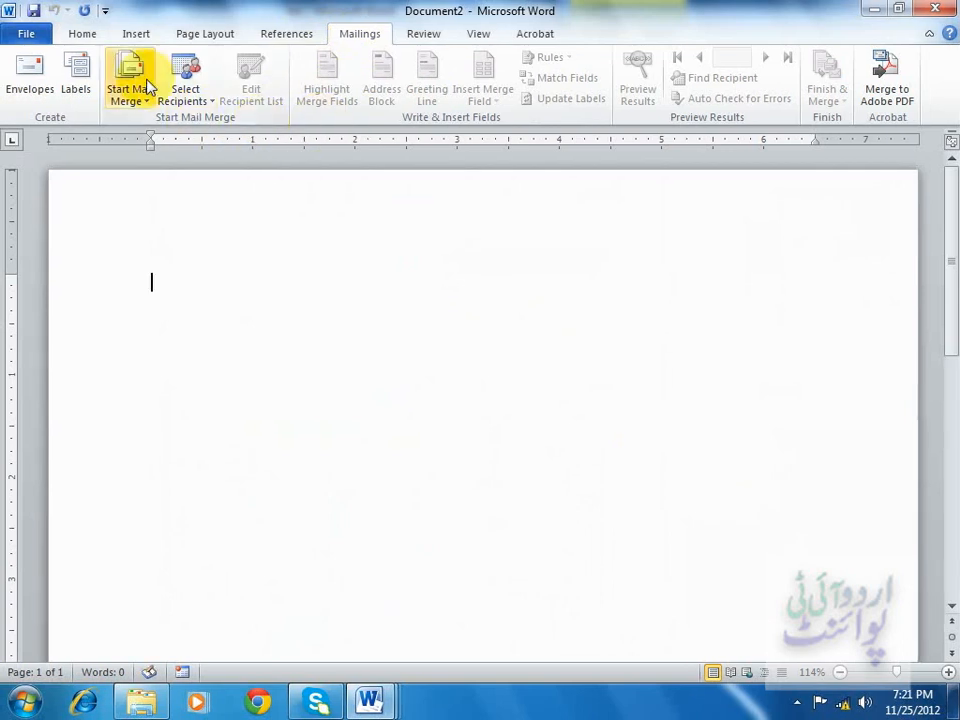
click(147, 88)
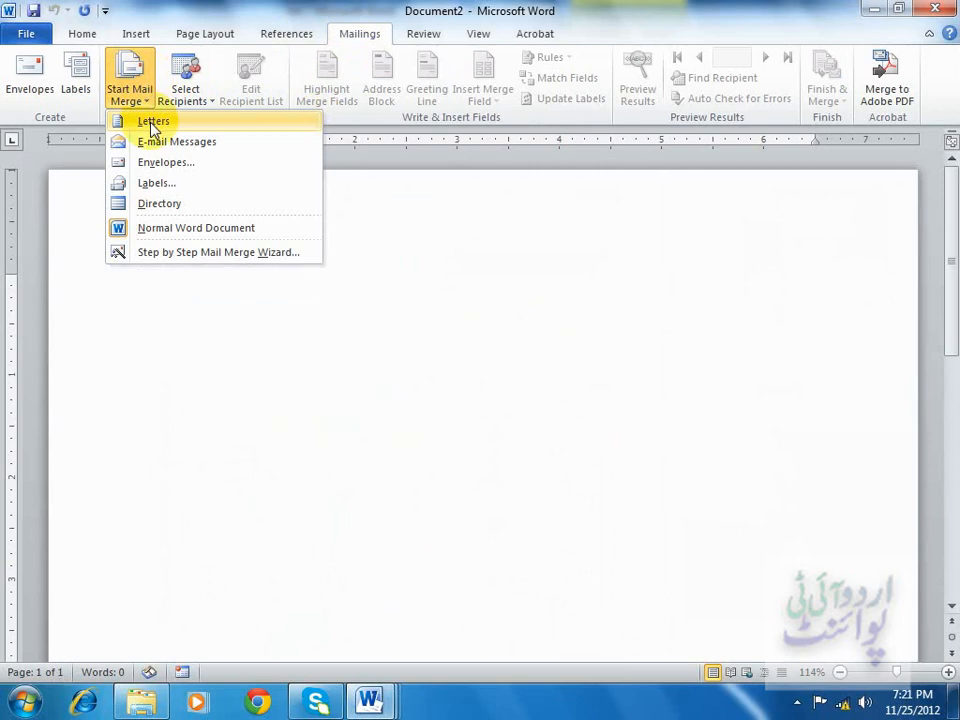
click(151, 123)
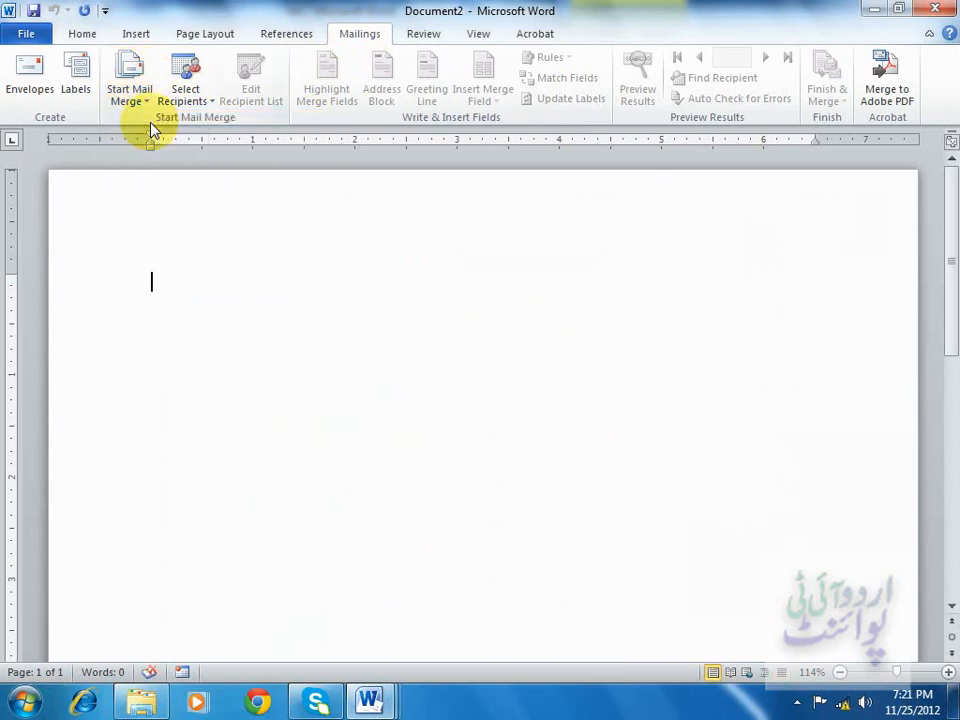
Use the existing list Word document in Documents as the recipient list.
click(206, 106)
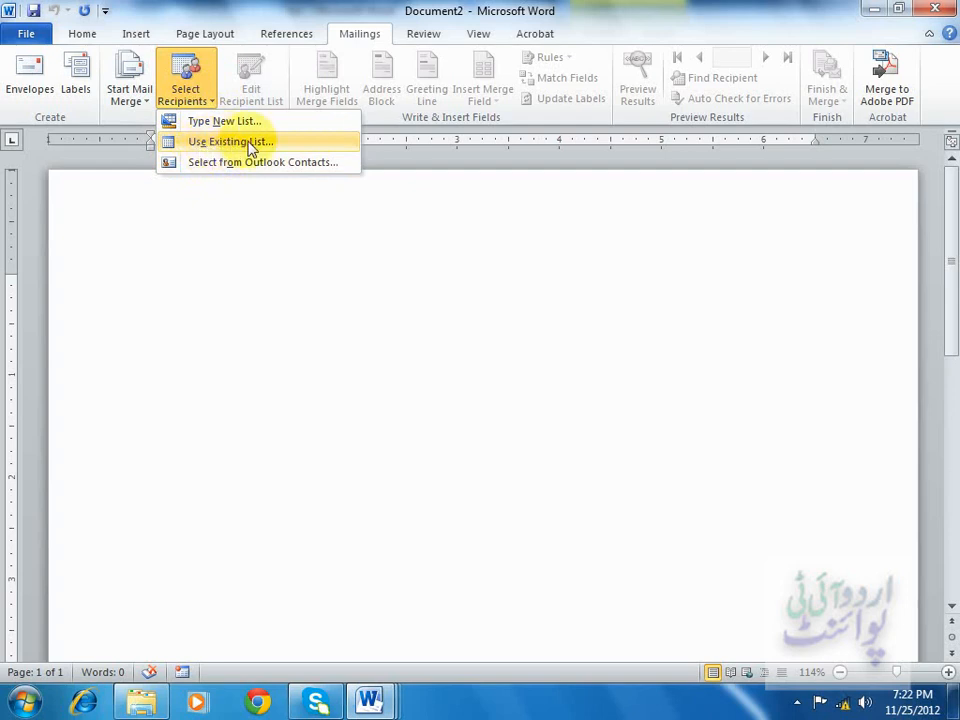
click(225, 148)
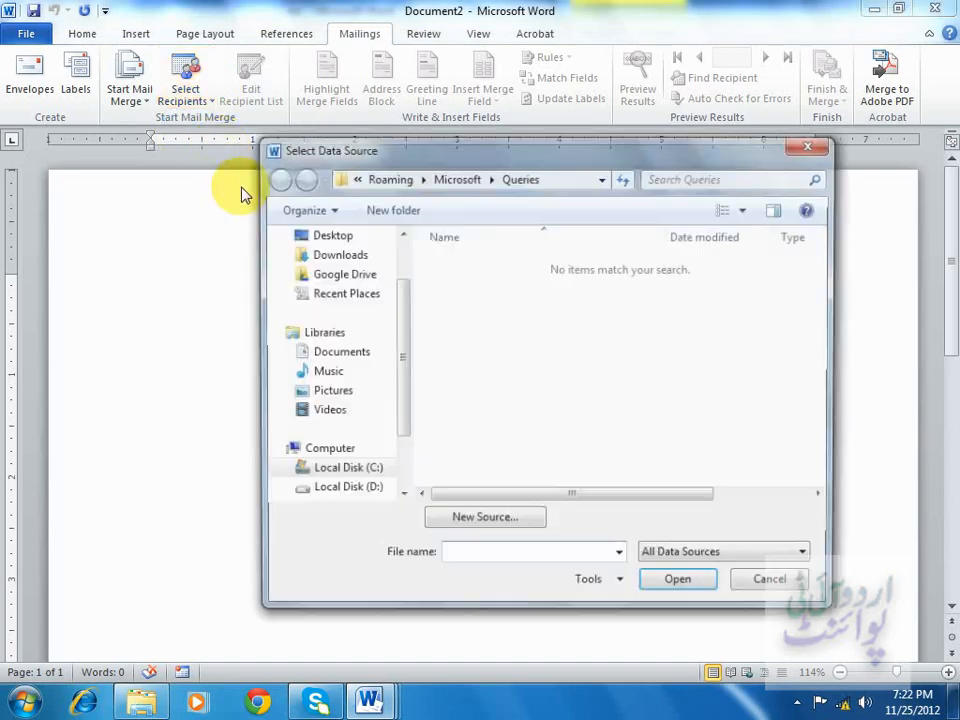
click(354, 354)
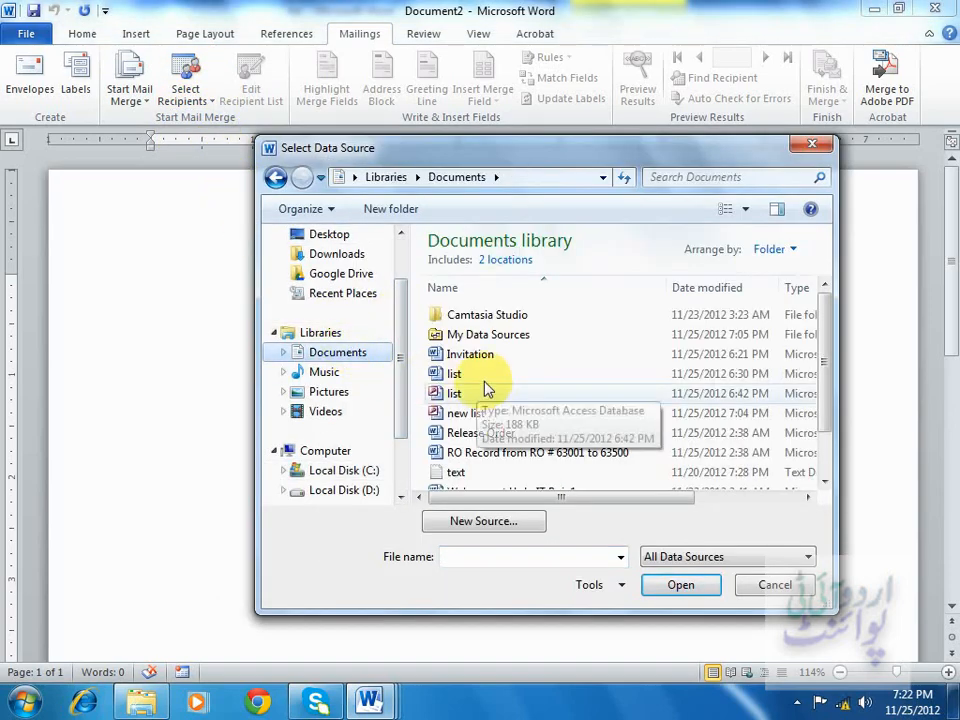
click(450, 374)
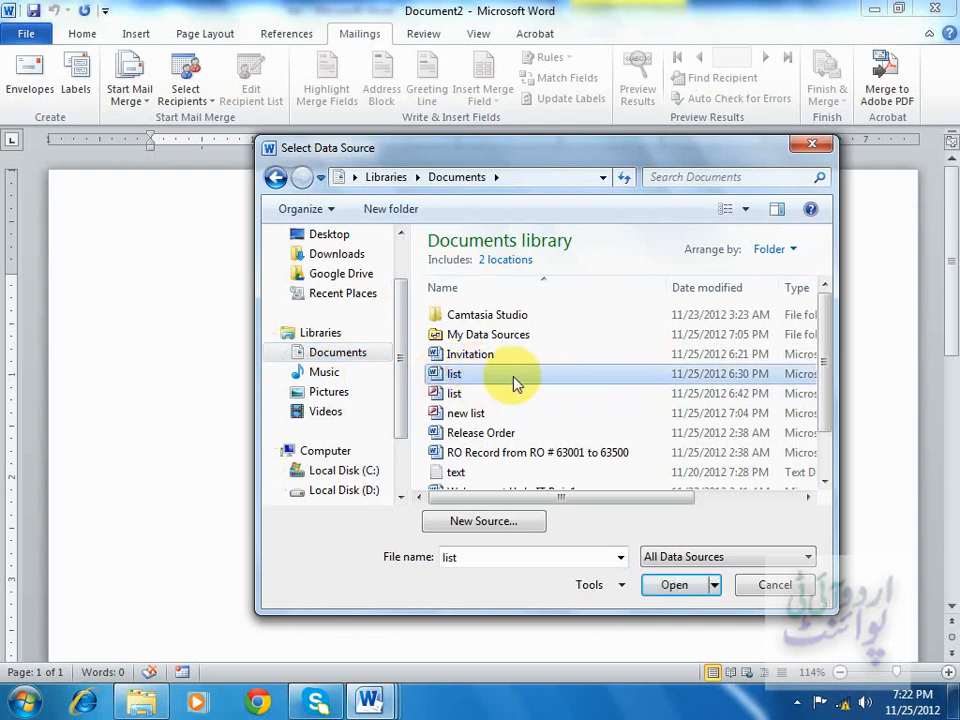
click(679, 595)
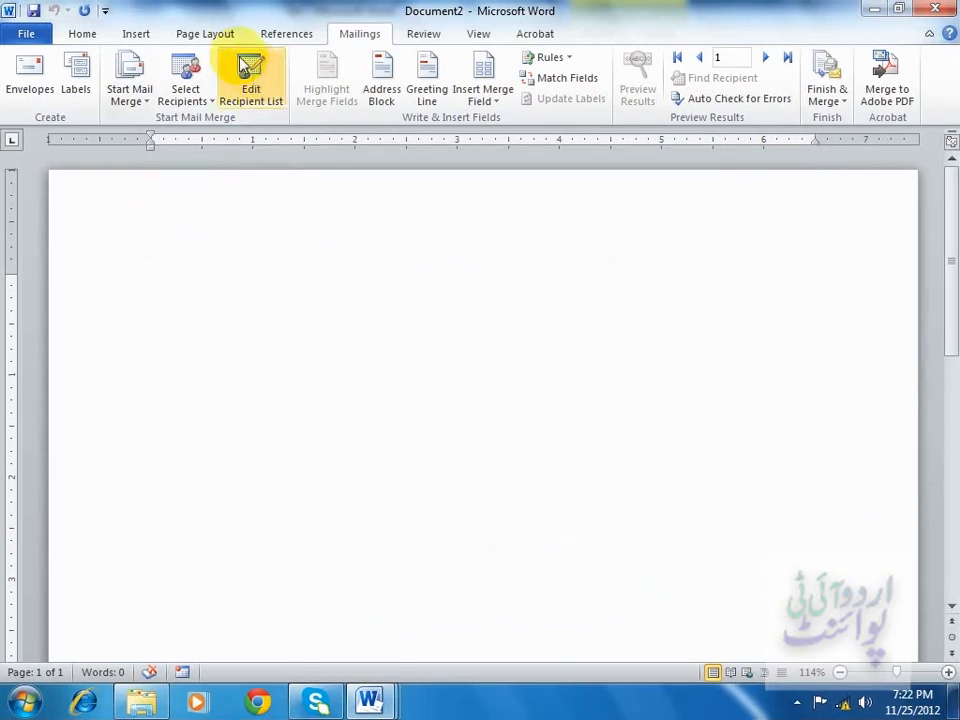
Open the recipient list and browse its records in the data form before closing it.
click(266, 102)
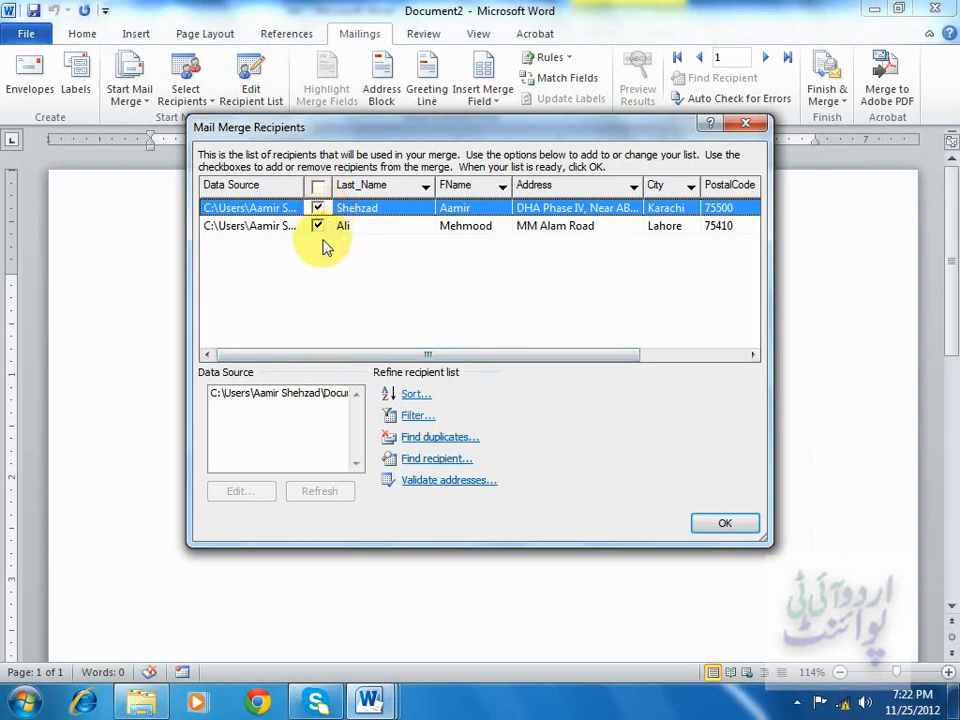
click(268, 396)
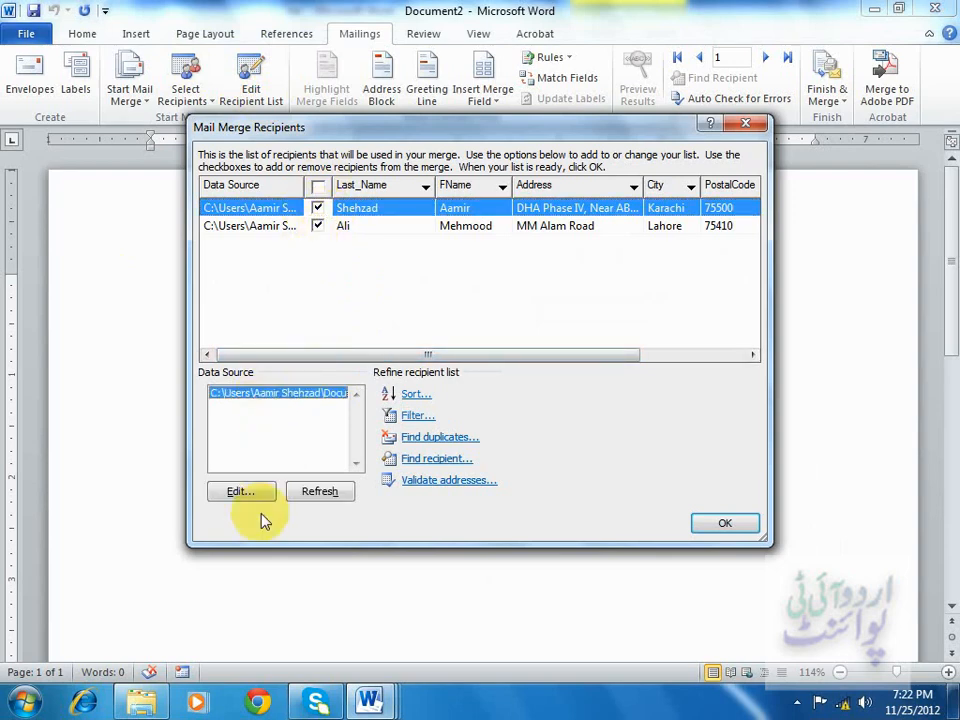
click(250, 492)
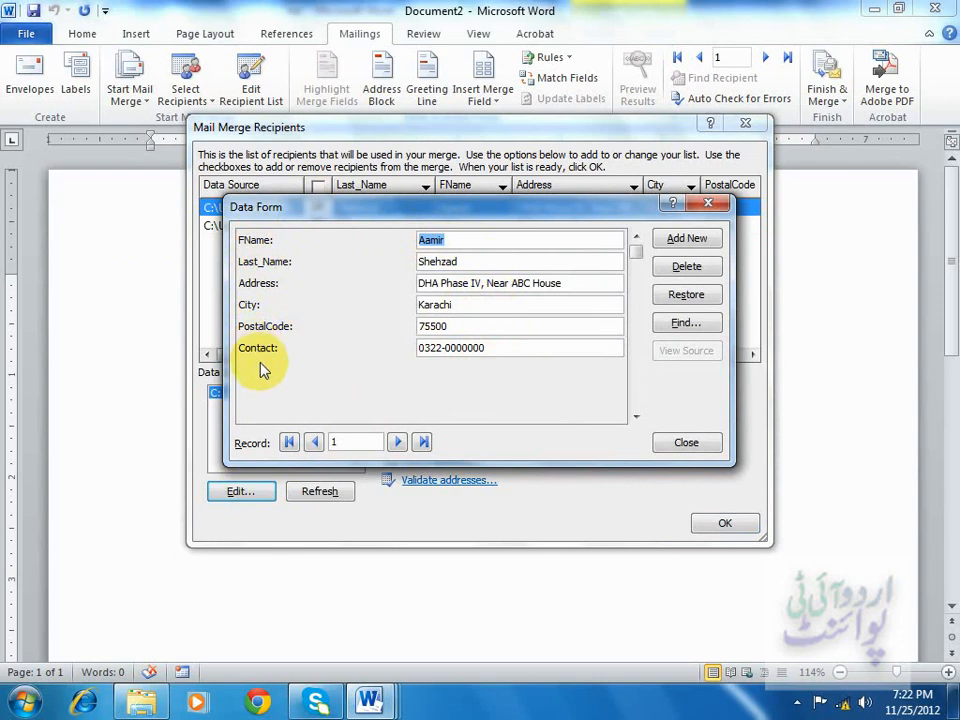
click(397, 442)
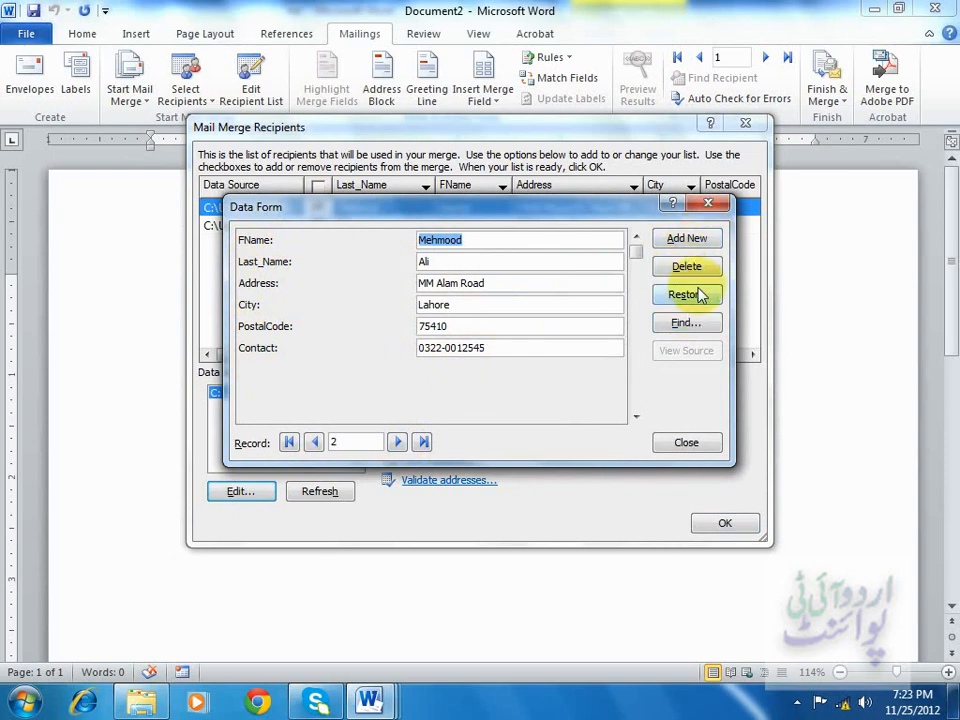
click(699, 446)
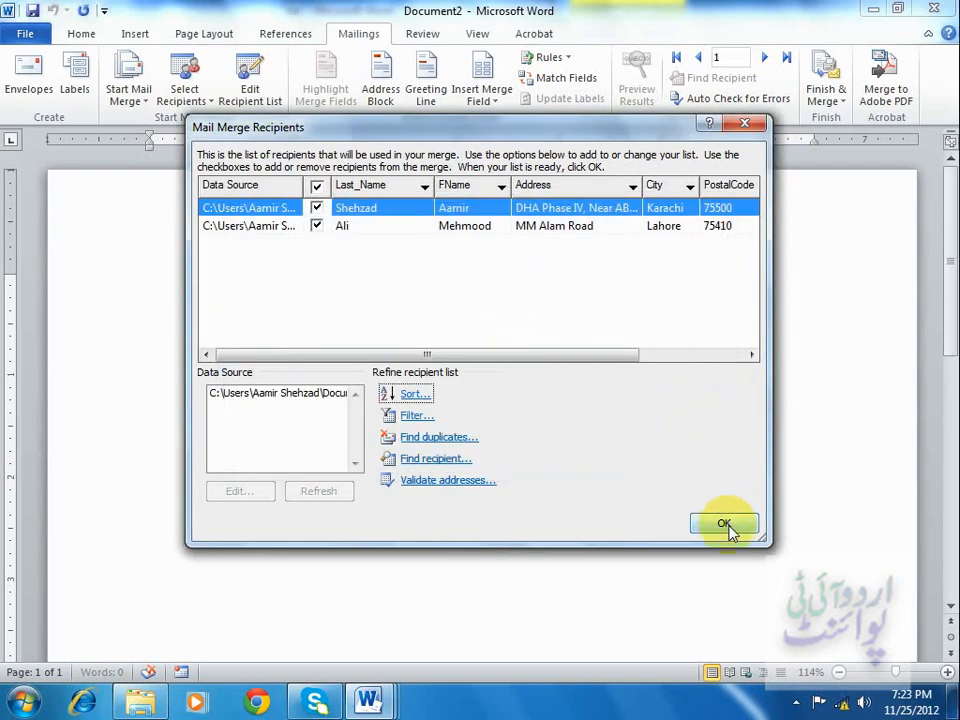
click(726, 525)
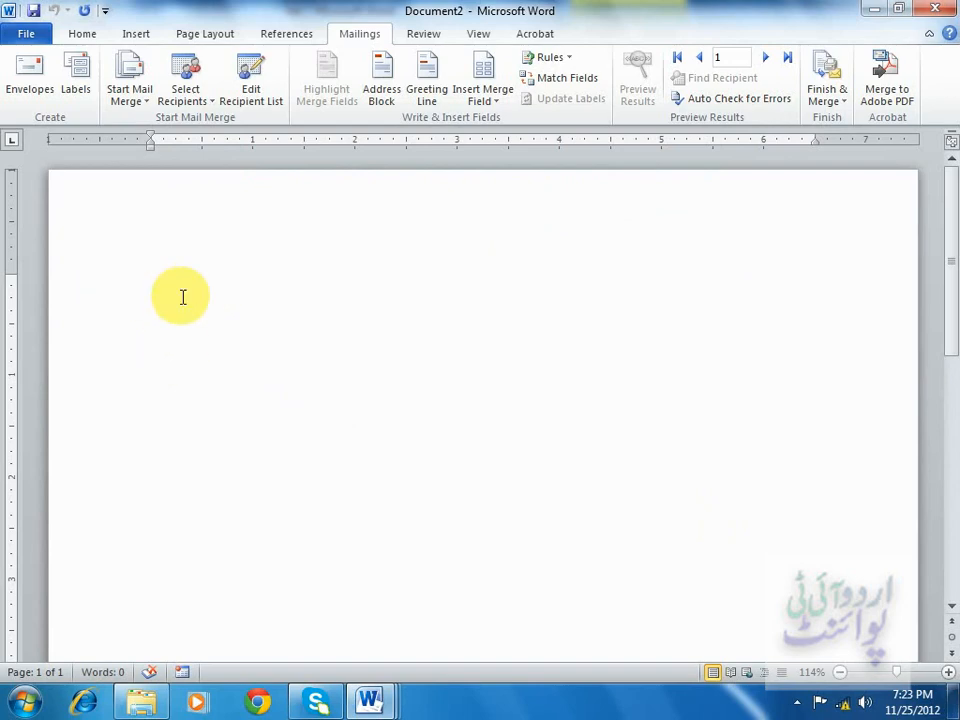
Insert an address block using the "Joshua Randall Jr." recipient name format.
click(395, 95)
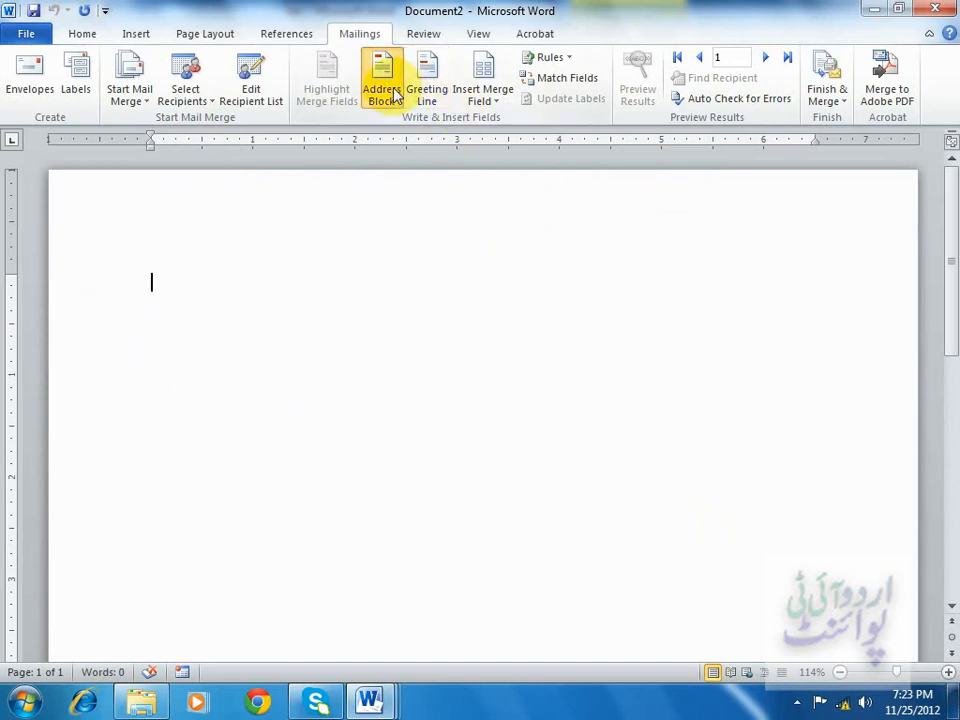
click(246, 276)
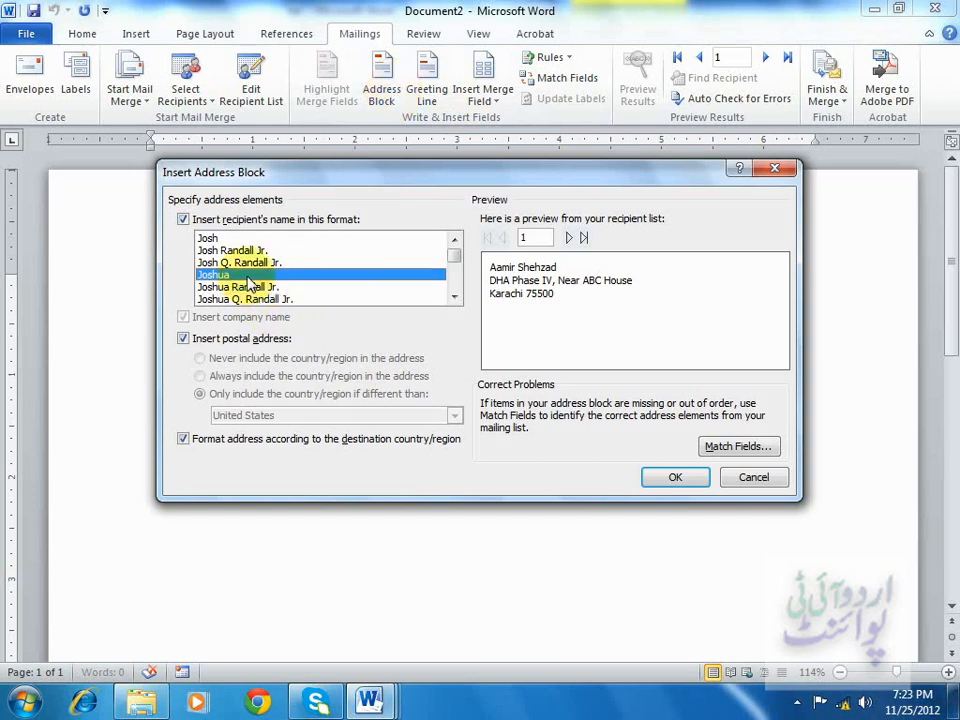
click(248, 266)
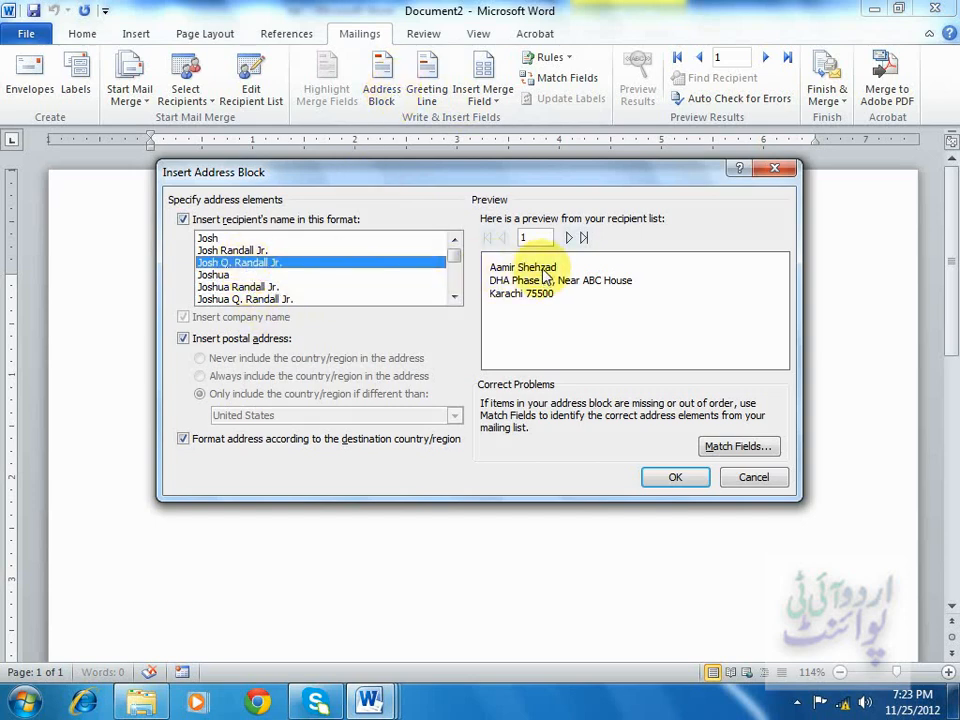
click(274, 273)
click(283, 288)
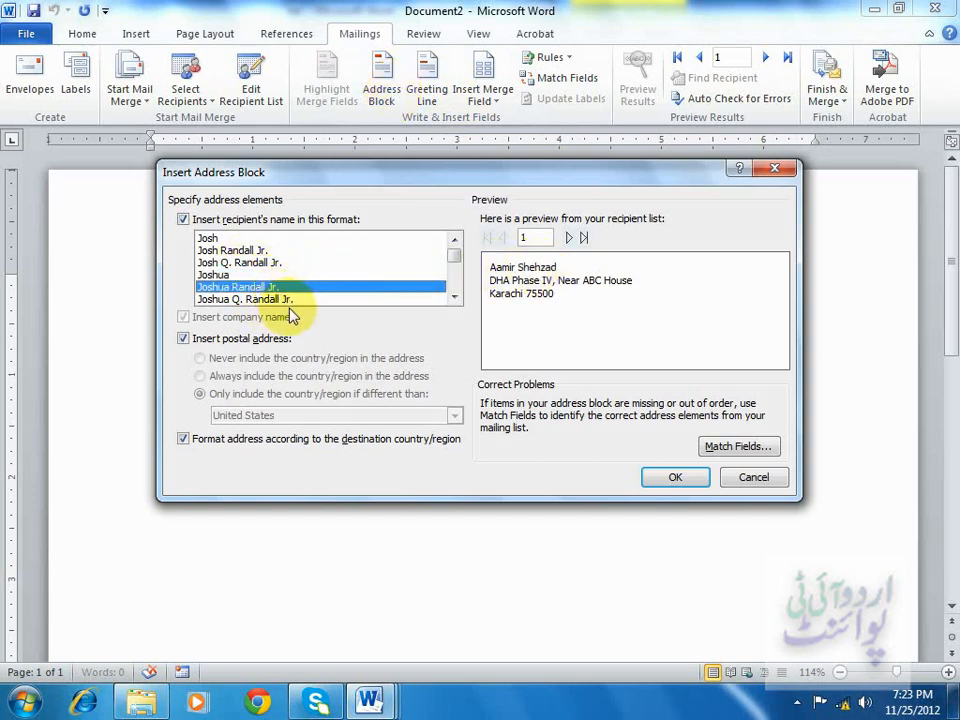
click(281, 299)
click(283, 288)
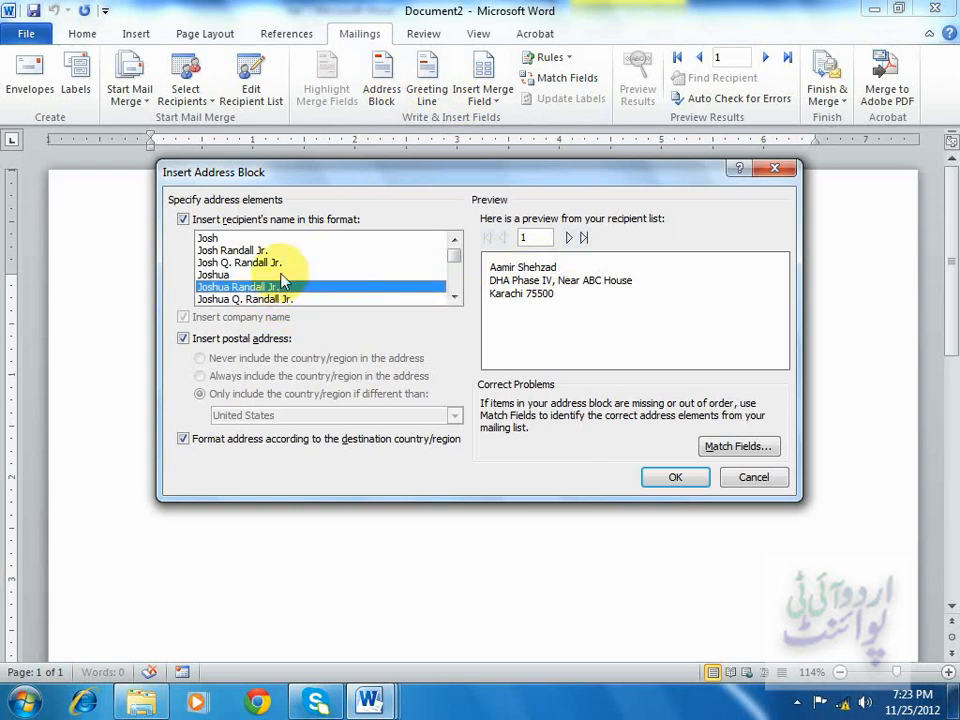
click(283, 274)
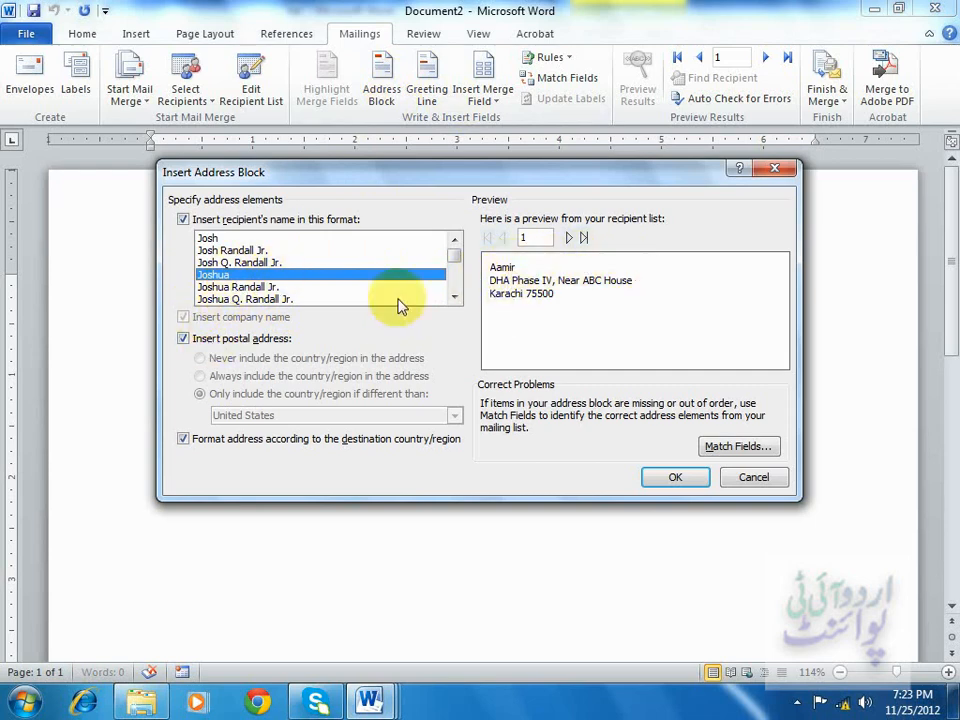
click(276, 288)
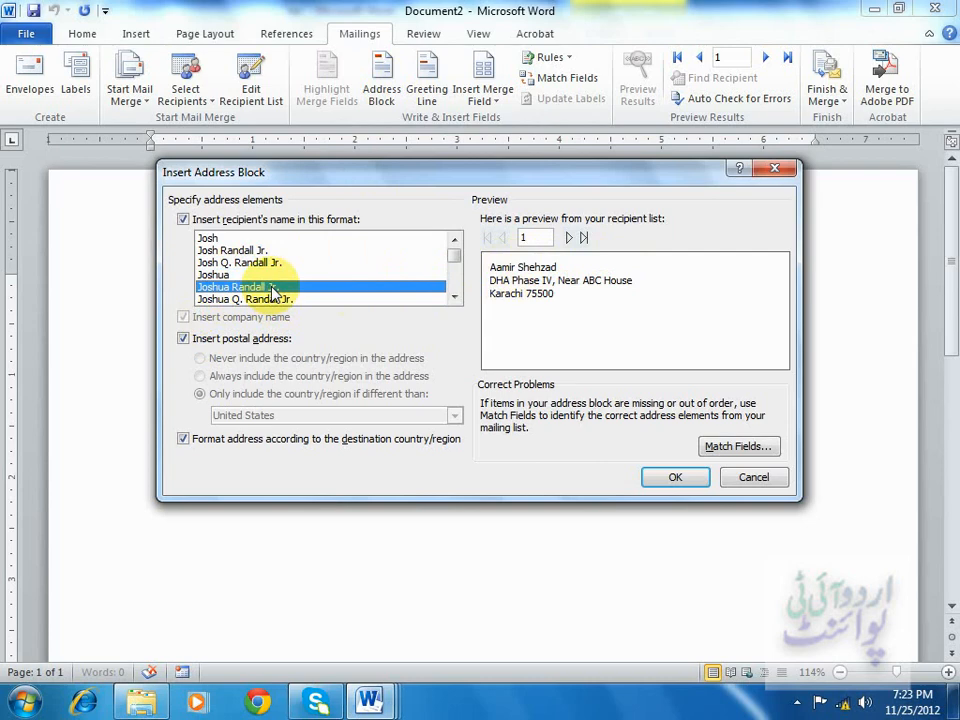
click(673, 480)
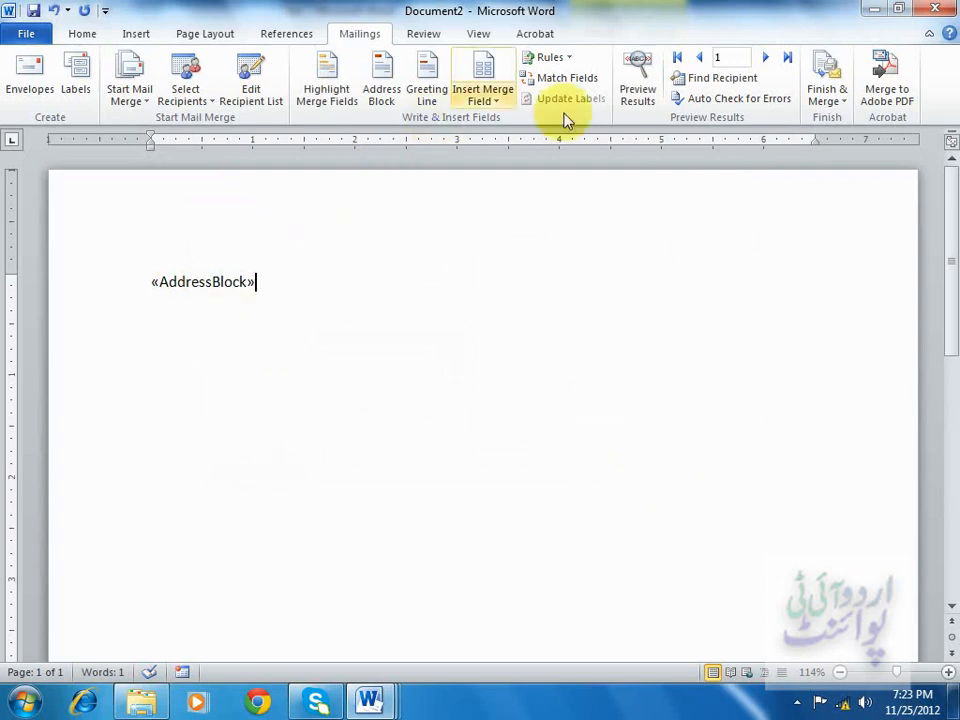
Preview the merged letter, step through the recipient records, and turn the preview off.
click(638, 72)
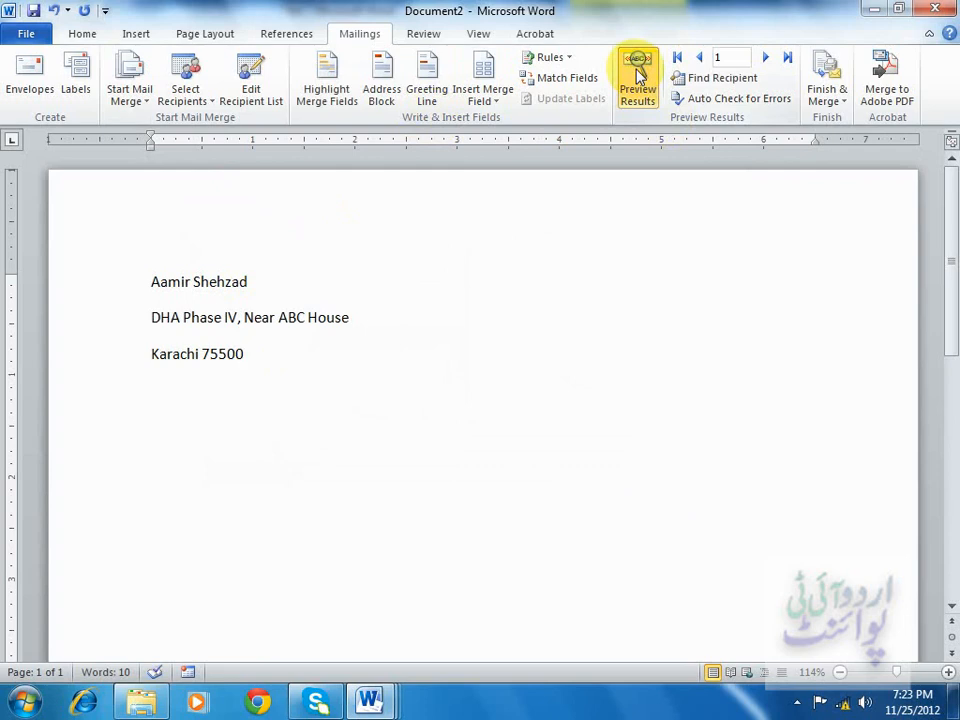
click(765, 58)
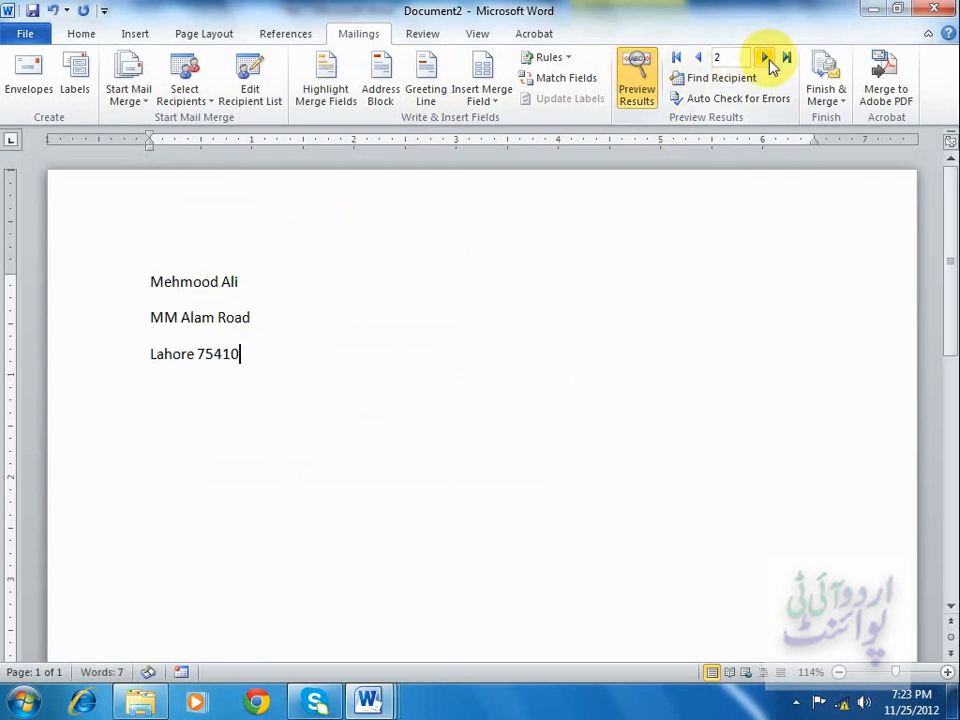
click(699, 57)
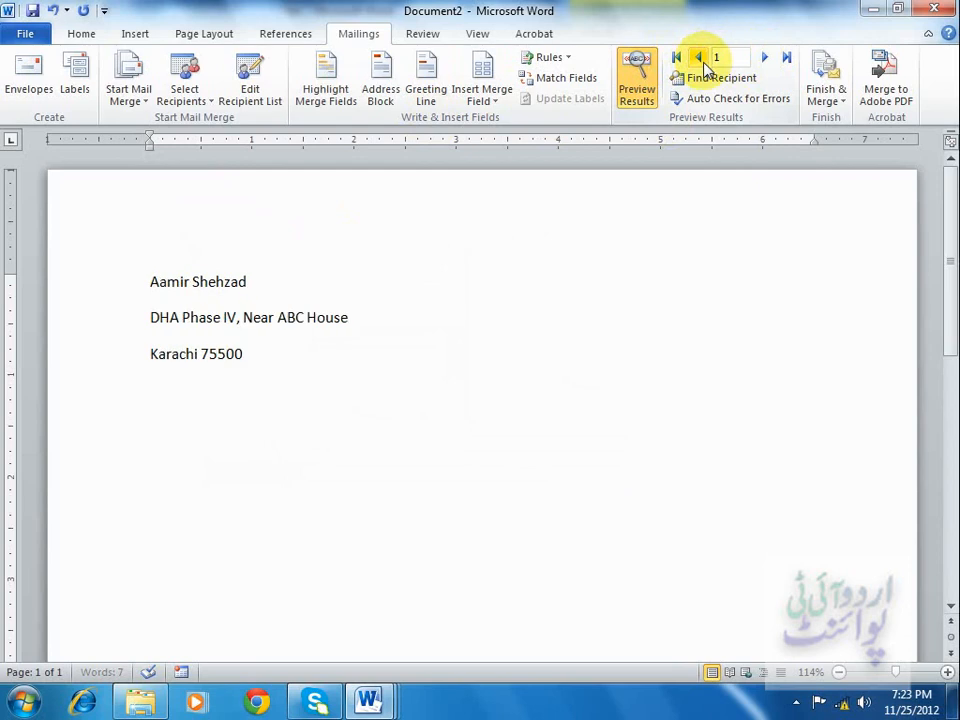
click(641, 91)
click(641, 91)
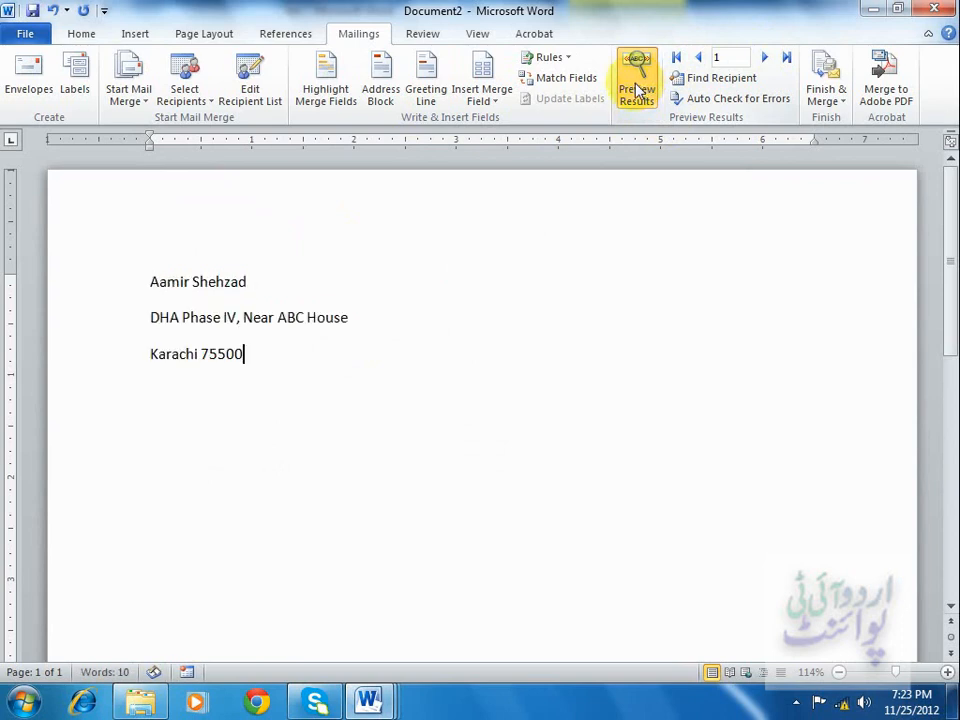
click(640, 91)
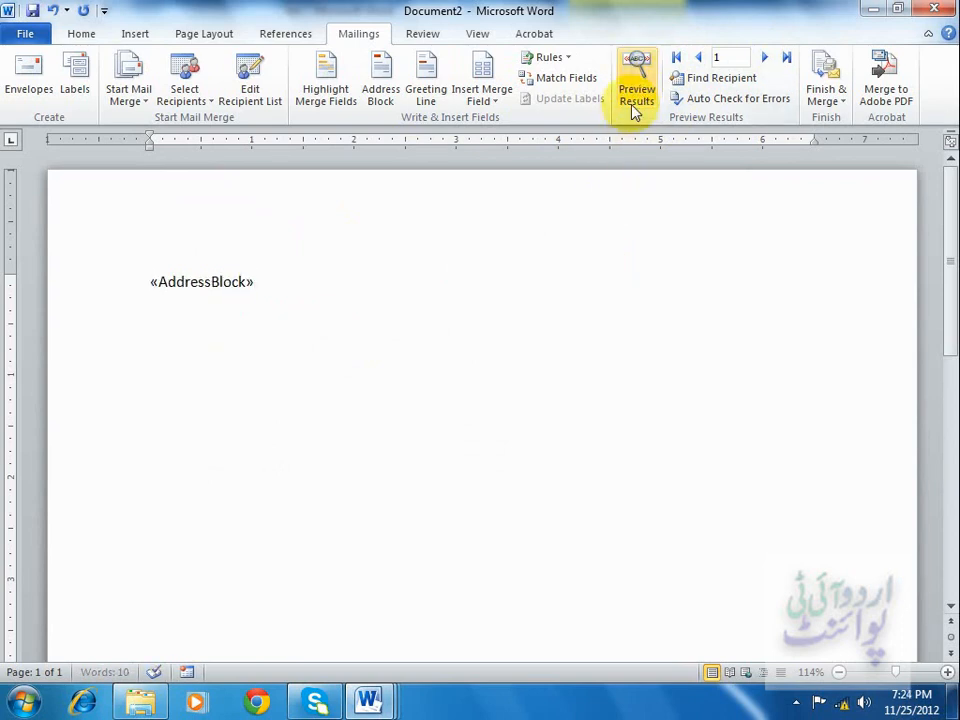
Create a new blank document.
click(26, 36)
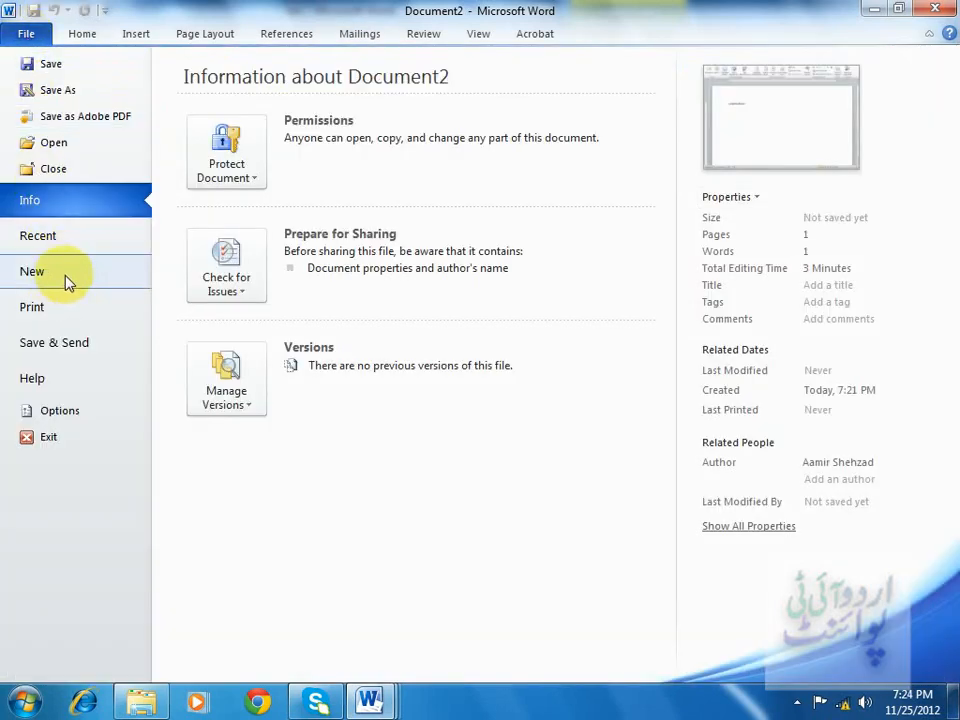
click(33, 272)
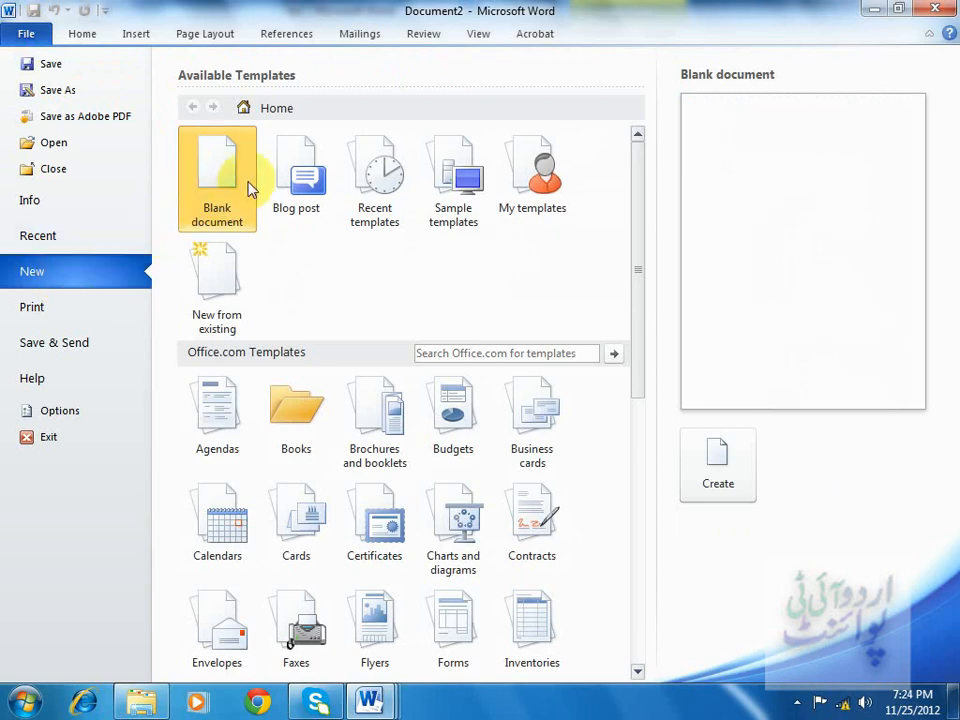
click(720, 474)
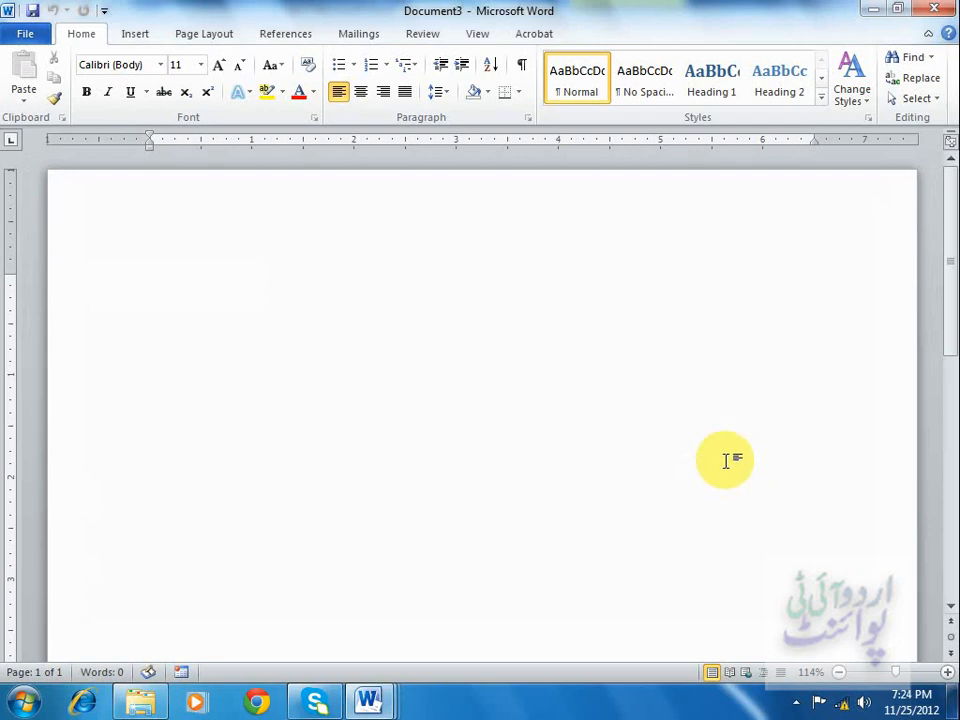
click(350, 36)
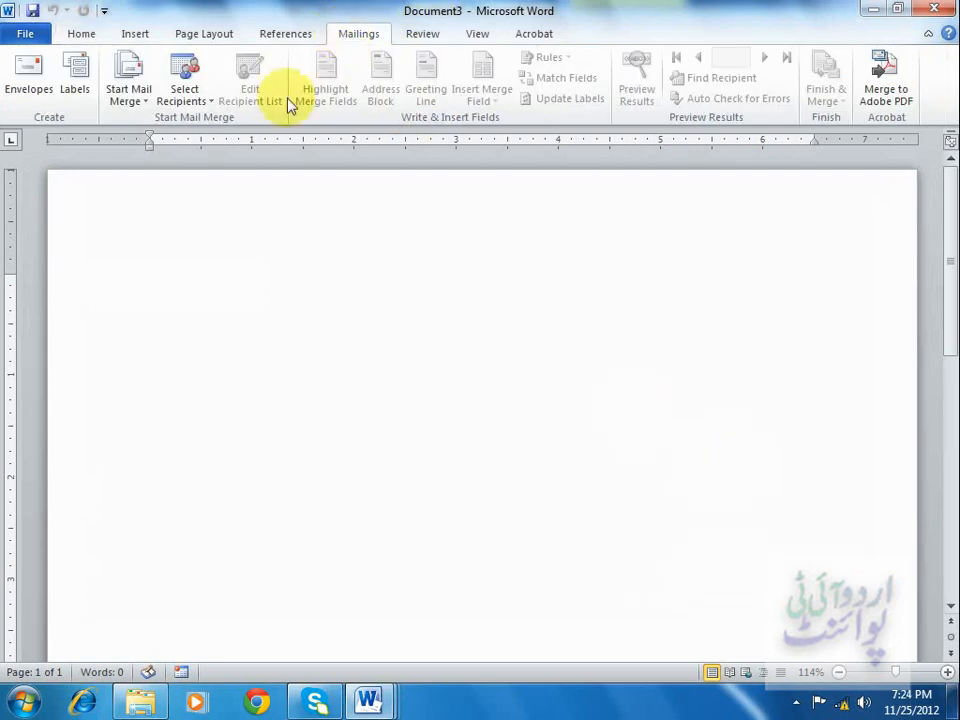
click(126, 92)
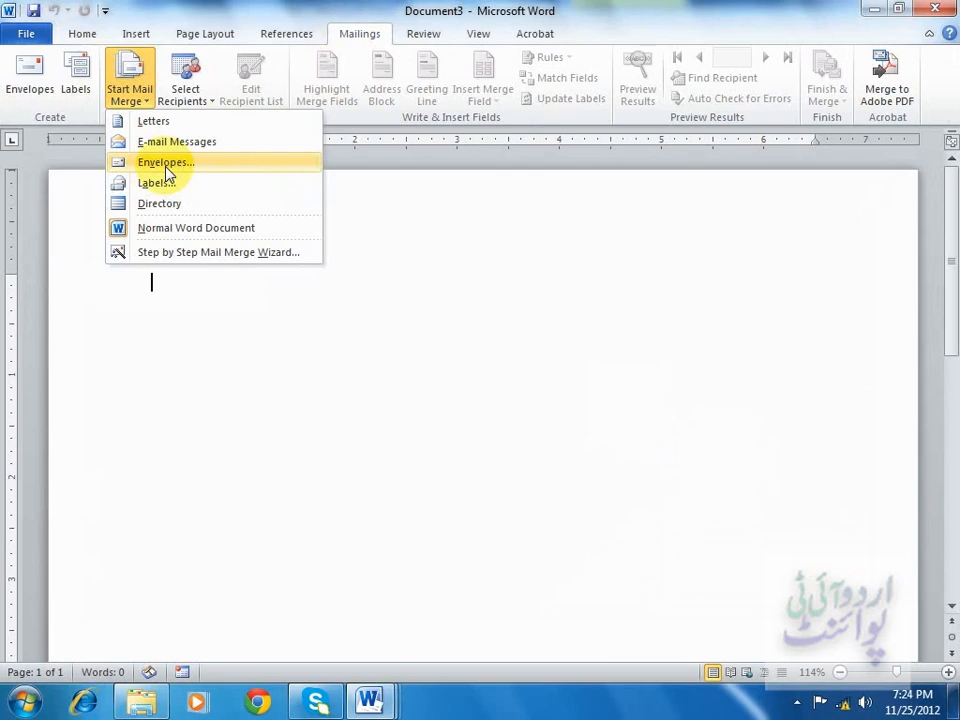
click(122, 252)
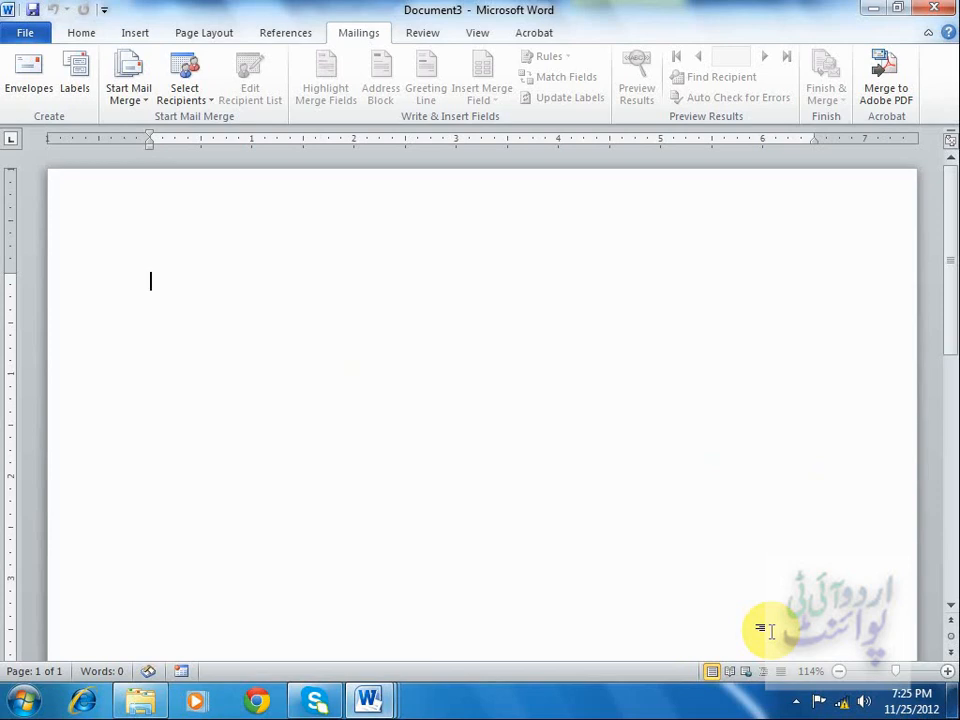
Start an Envelopes mail merge and open the custom envelope size settings without changing them.
click(131, 100)
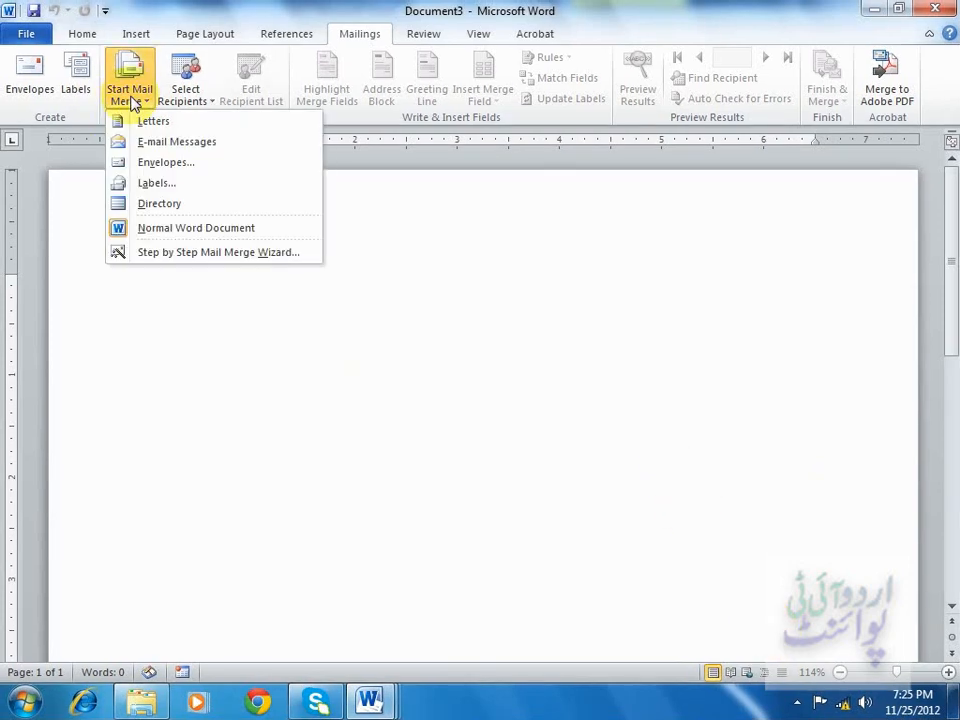
click(170, 168)
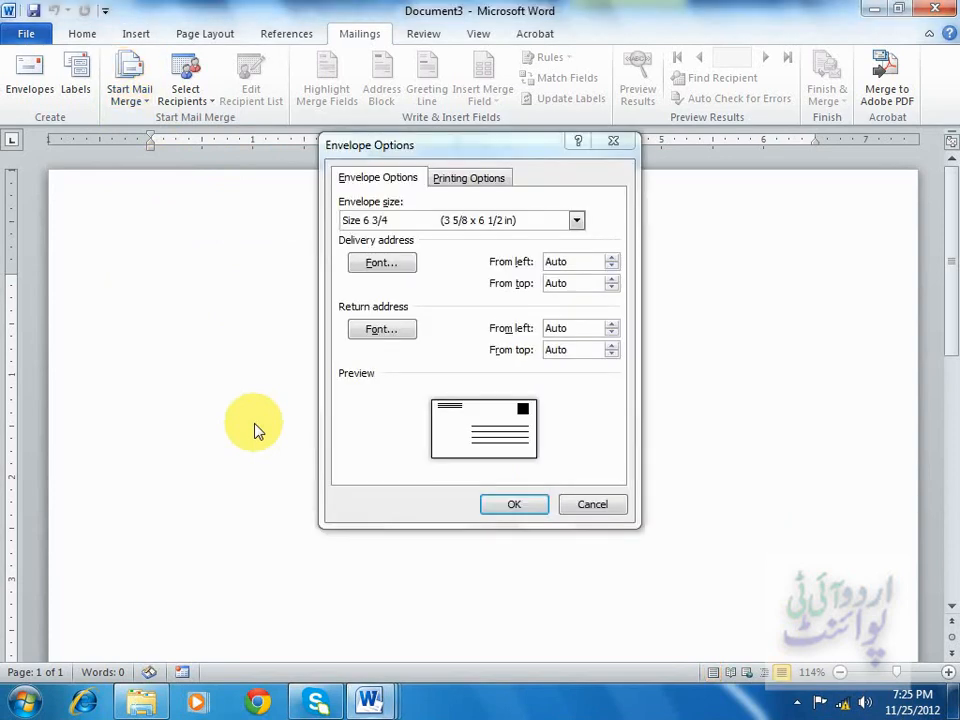
click(577, 221)
drag(579, 268, 552, 372)
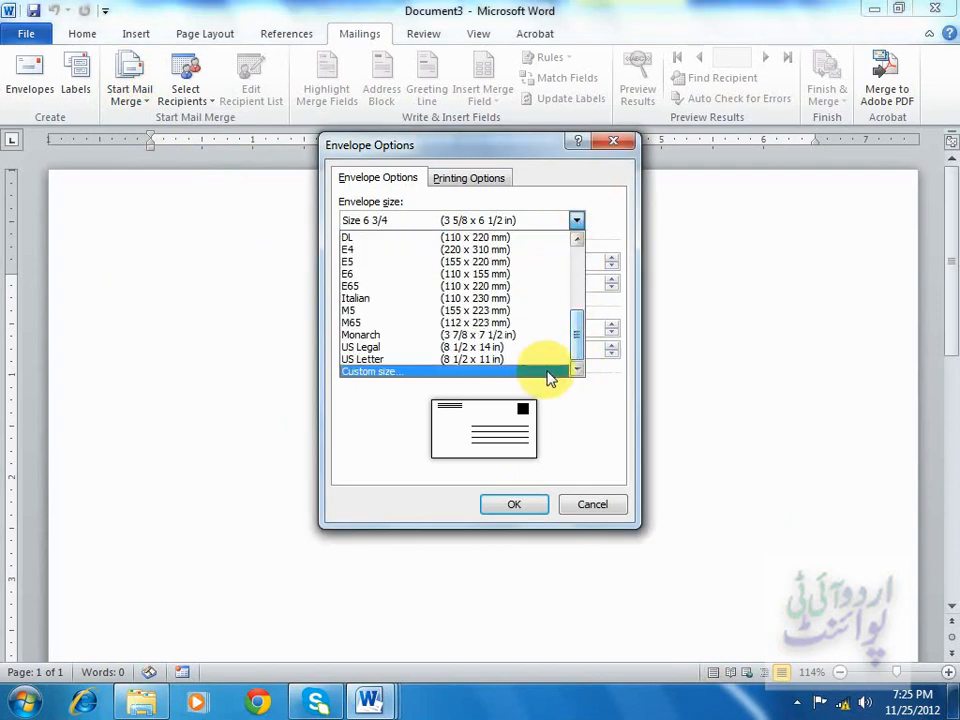
click(550, 369)
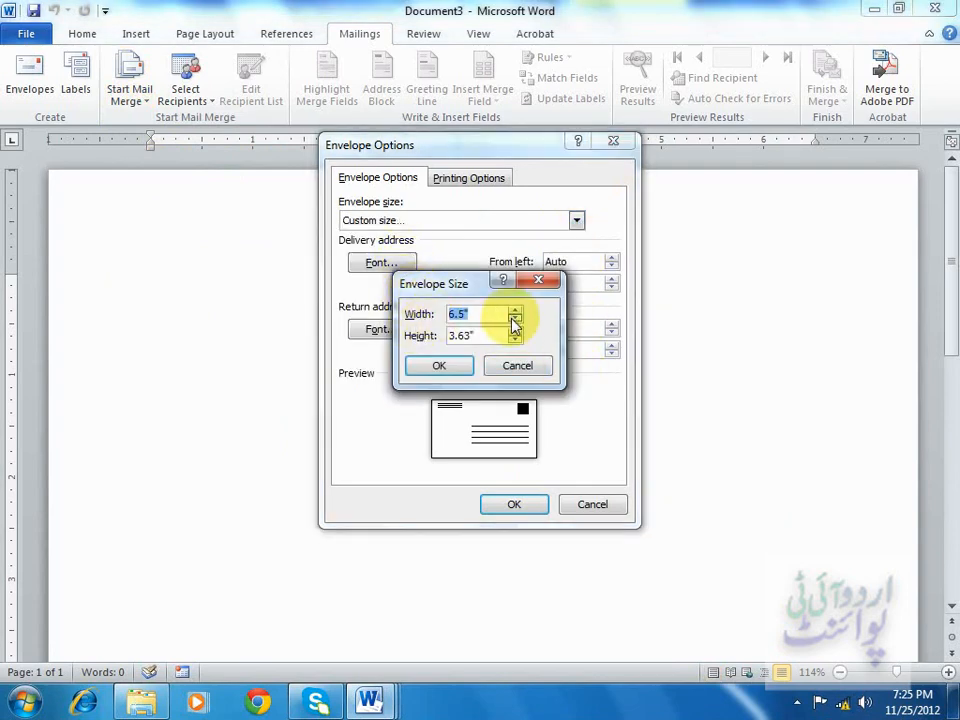
click(522, 367)
Choose Size 6 3/4 as the envelope size and confirm the envelope options.
click(576, 221)
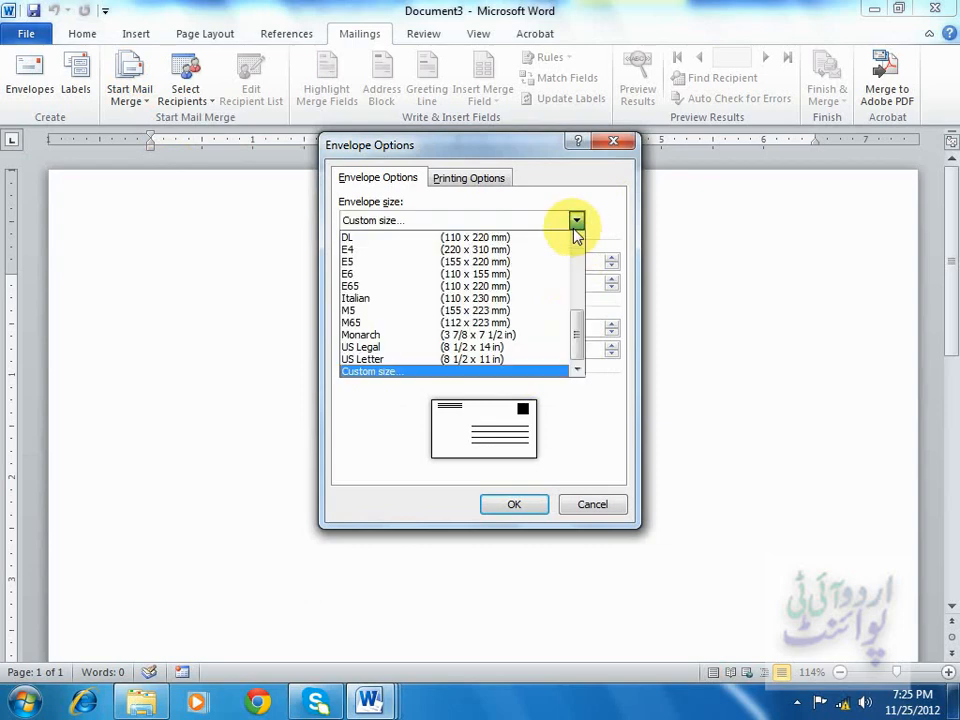
drag(580, 345, 583, 252)
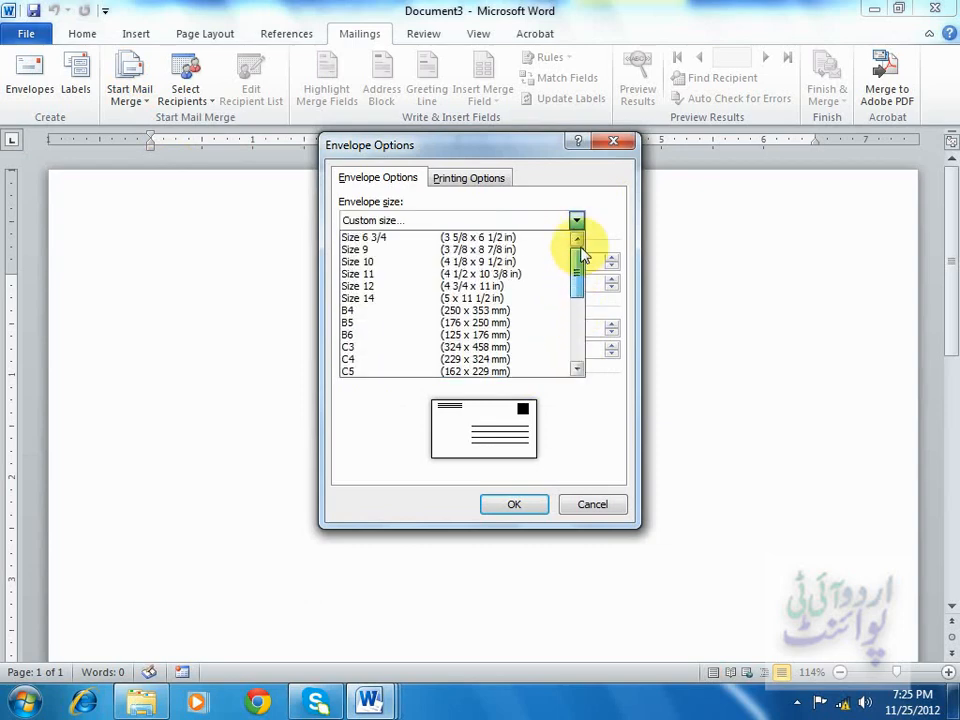
click(492, 238)
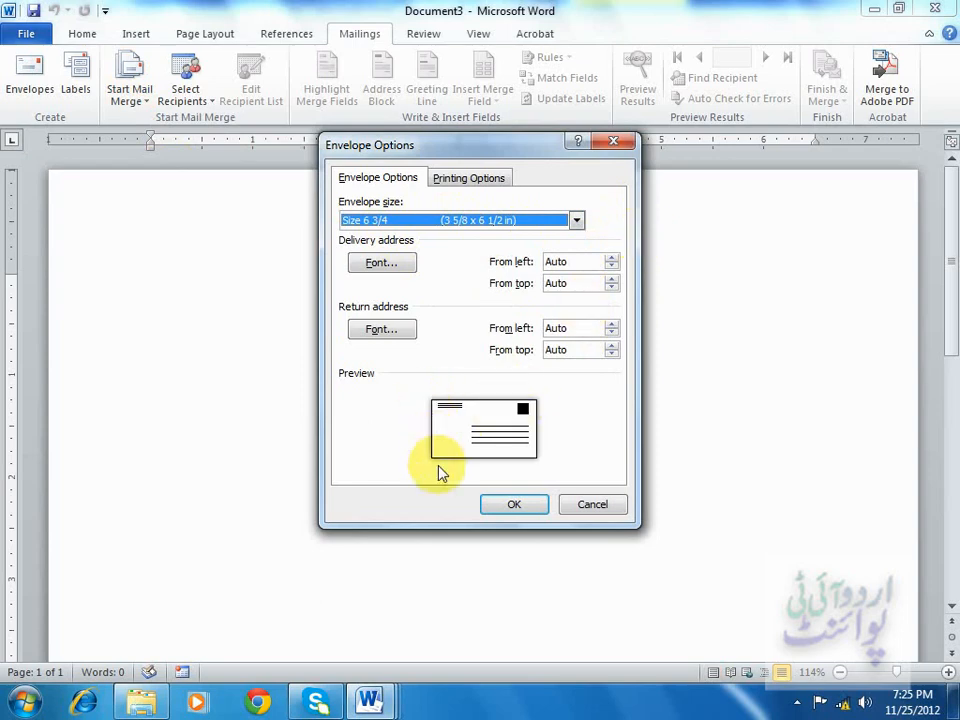
click(381, 265)
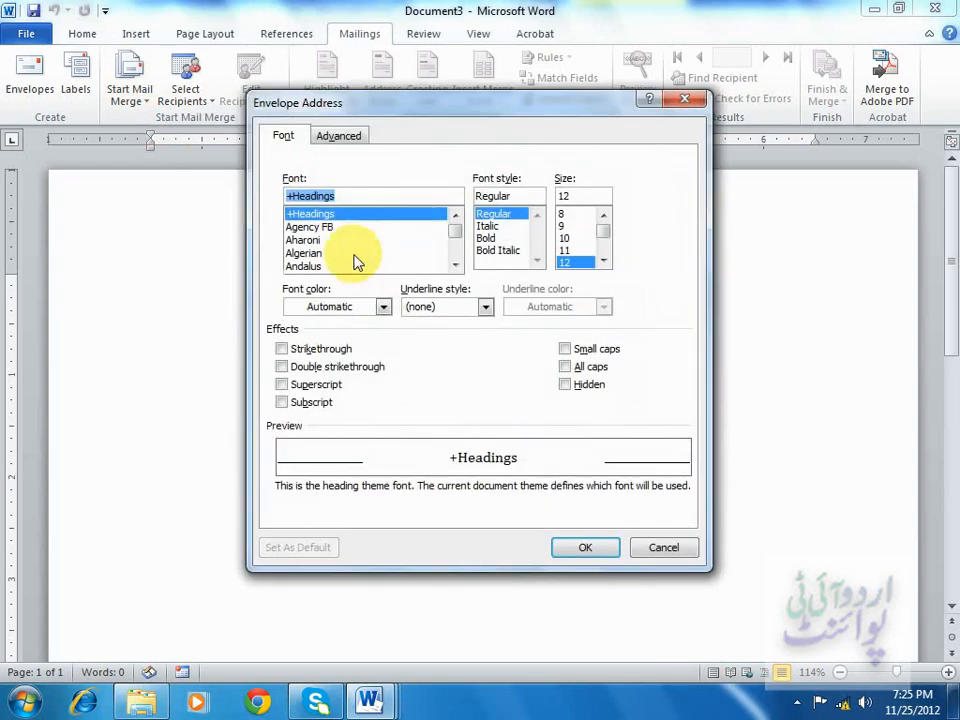
click(655, 547)
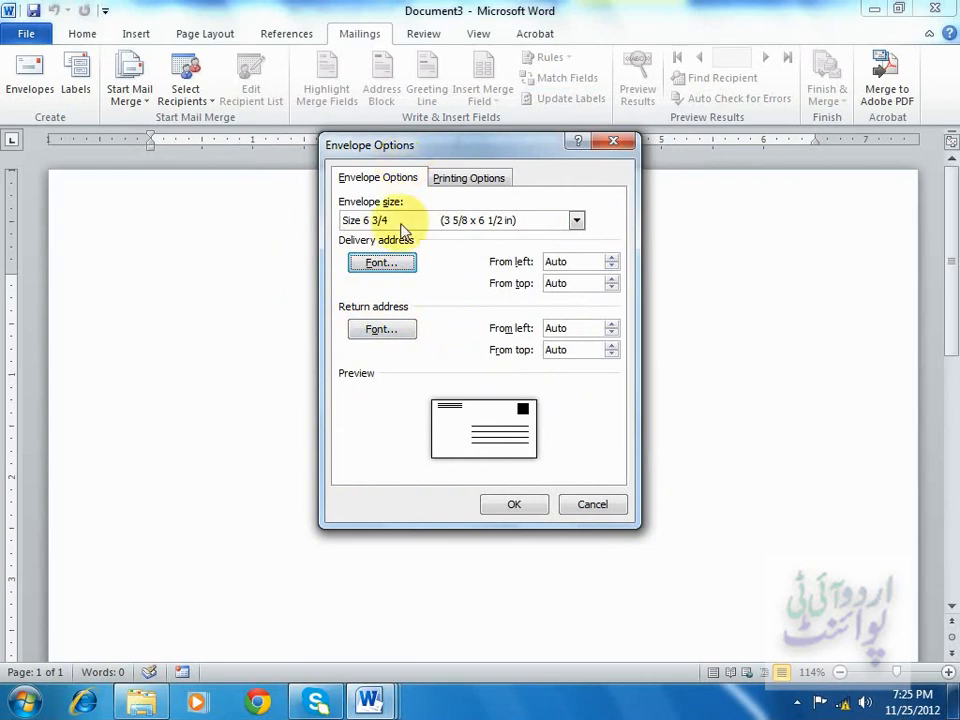
click(515, 505)
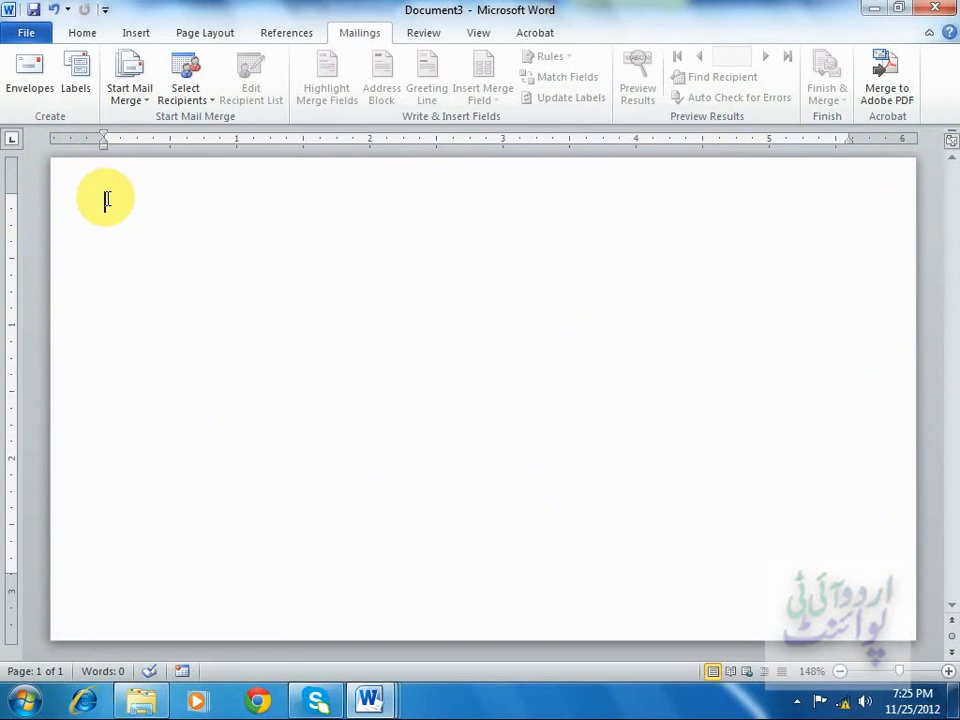
Type the return address Urdu IT Point, Shahrah-e-Faisal, Karachi on three lines.
text(Urdu)
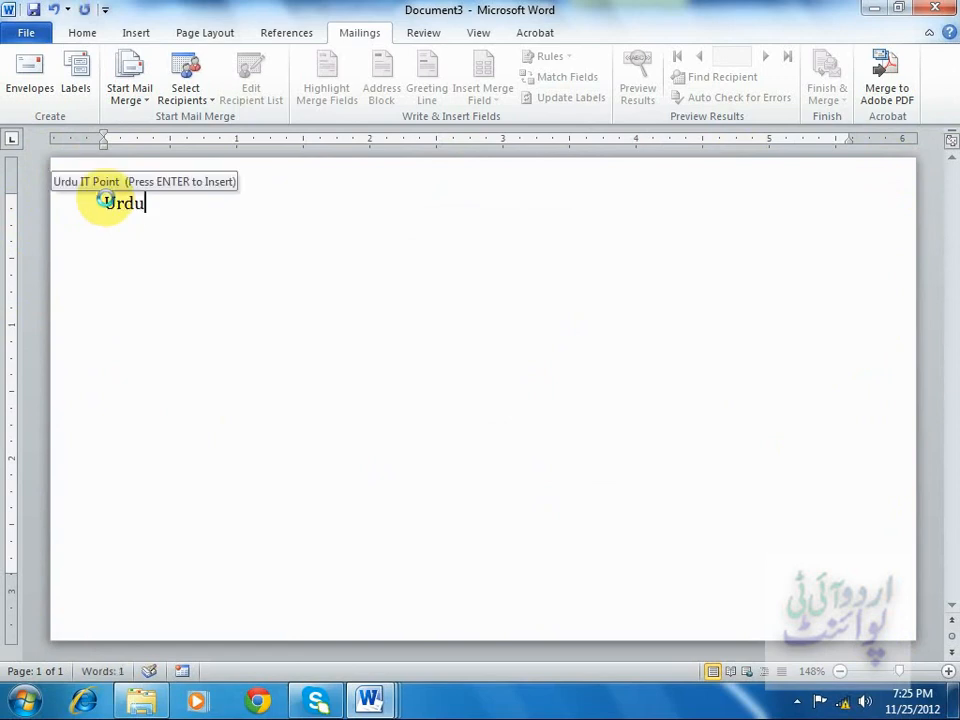
key(Return)
key(Return)
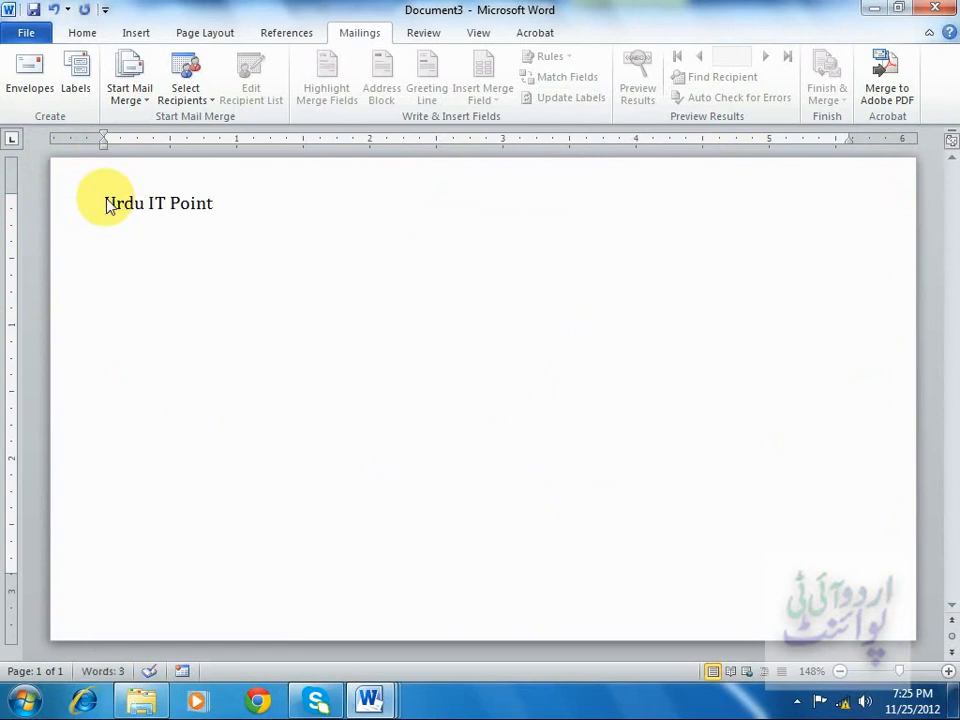
text(Shah)
key(BackSpace)
key(BackSpace)
text(hahrah-)
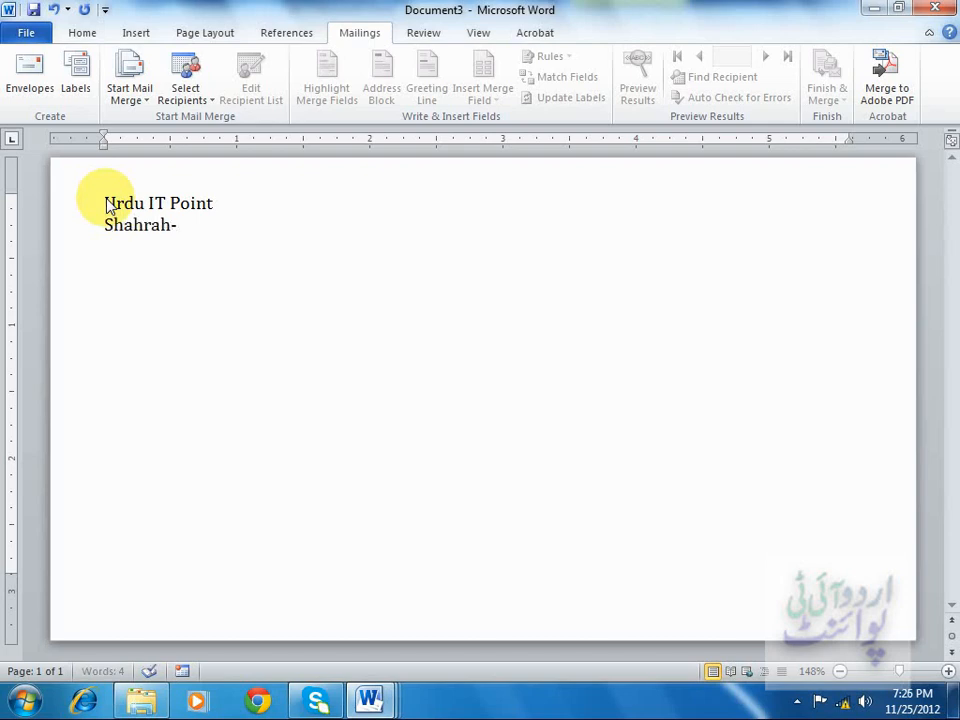
text(e-Faisal)
key(Return)
text(Karachi)
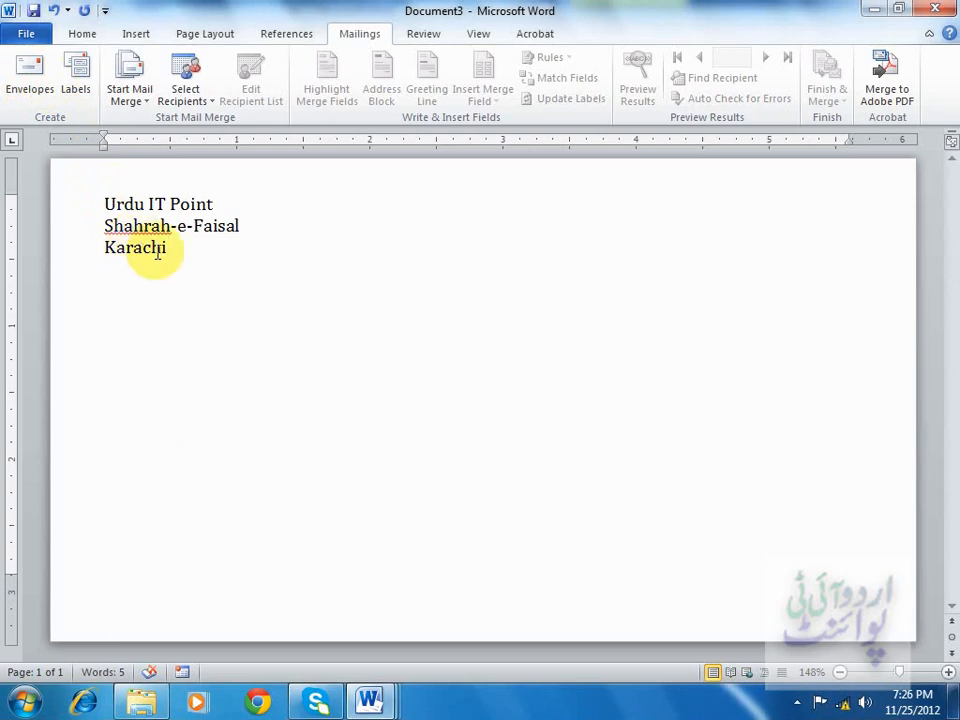
Use the existing 'list' document from the Documents library as the envelope's recipient list.
click(471, 484)
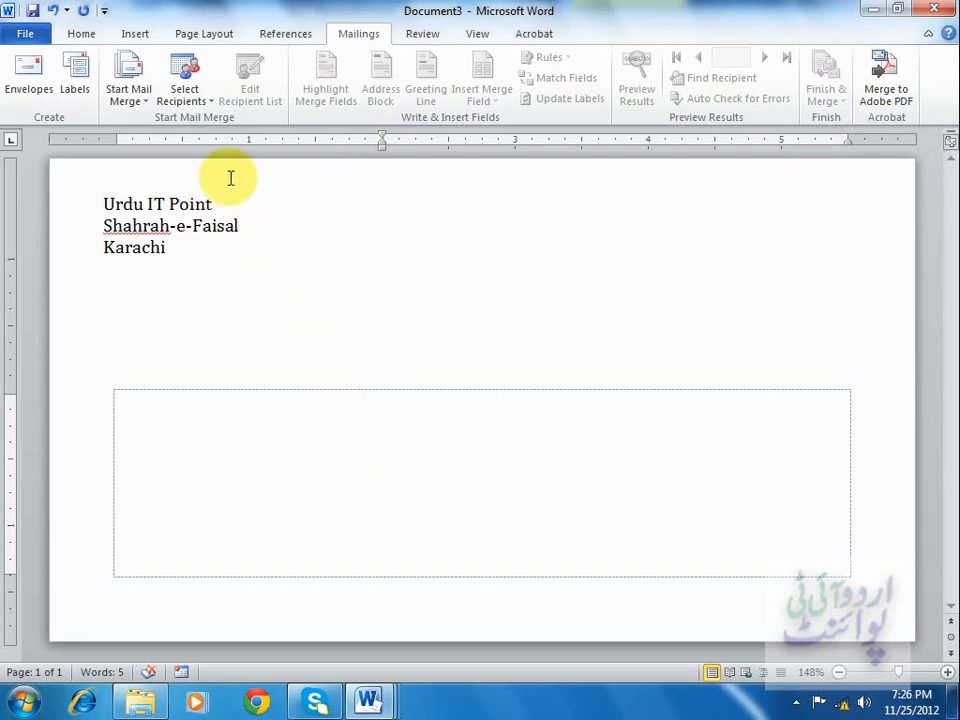
click(204, 103)
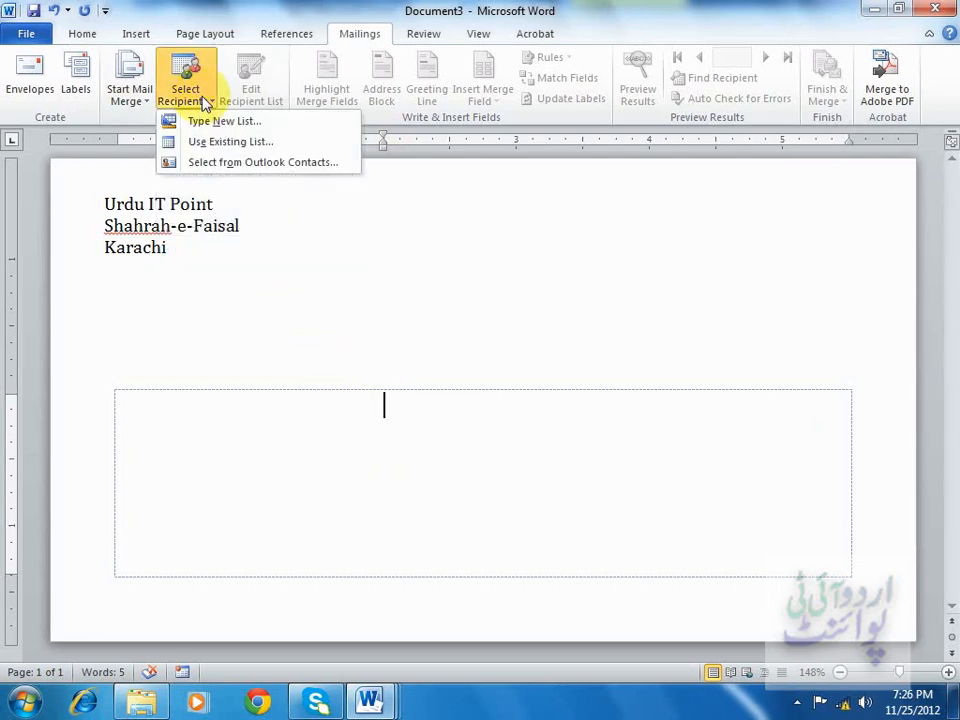
click(237, 143)
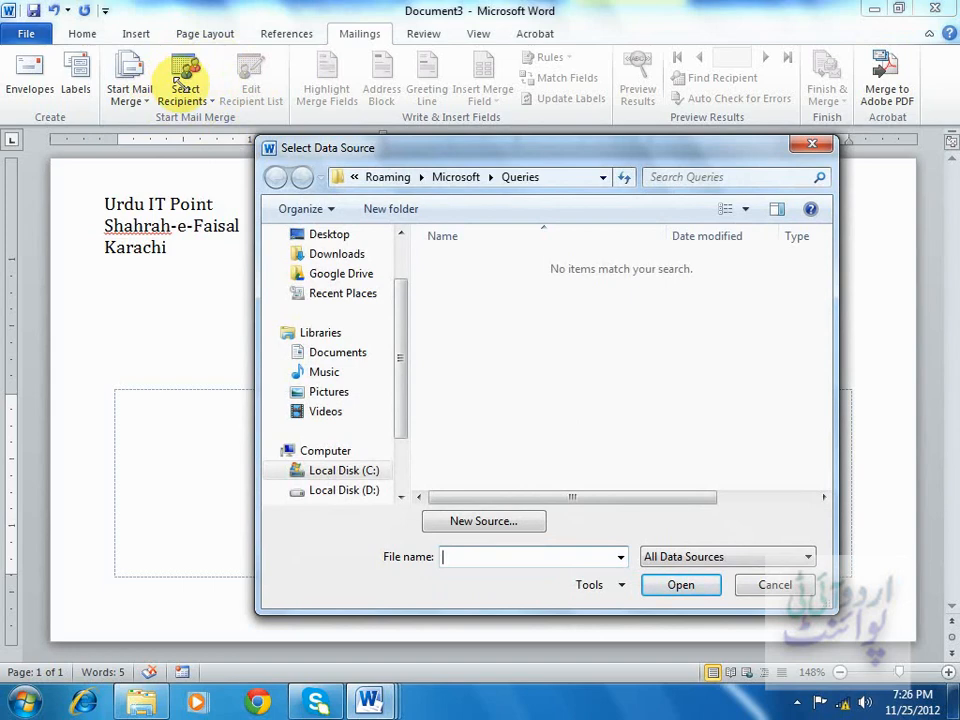
click(357, 354)
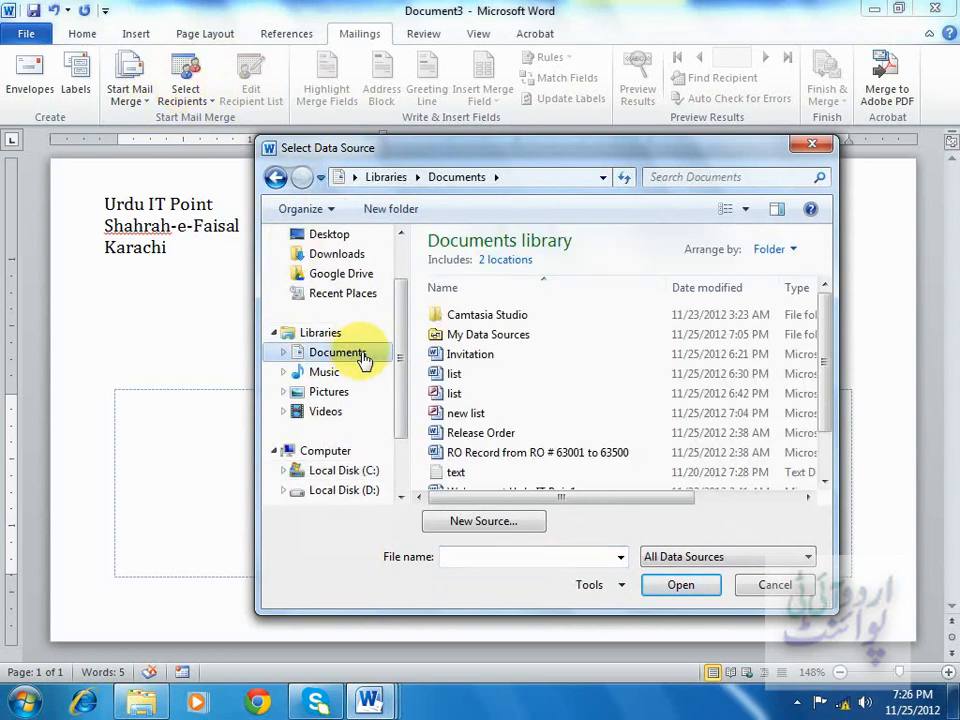
click(455, 376)
click(672, 585)
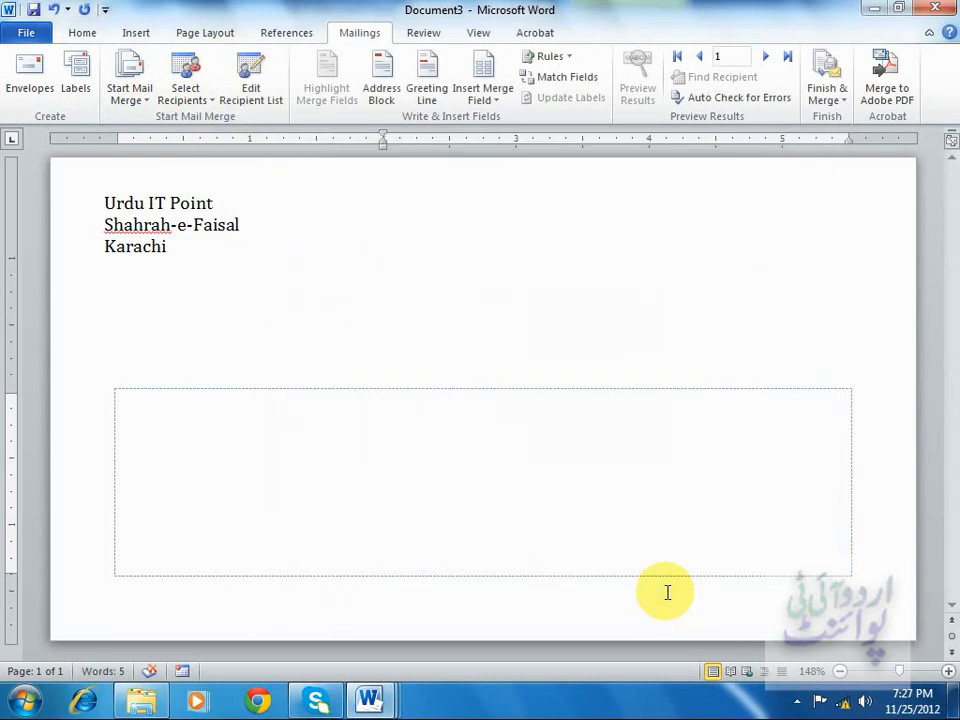
Insert an address block in the delivery address area and preview the merged results for the second recipient.
click(378, 90)
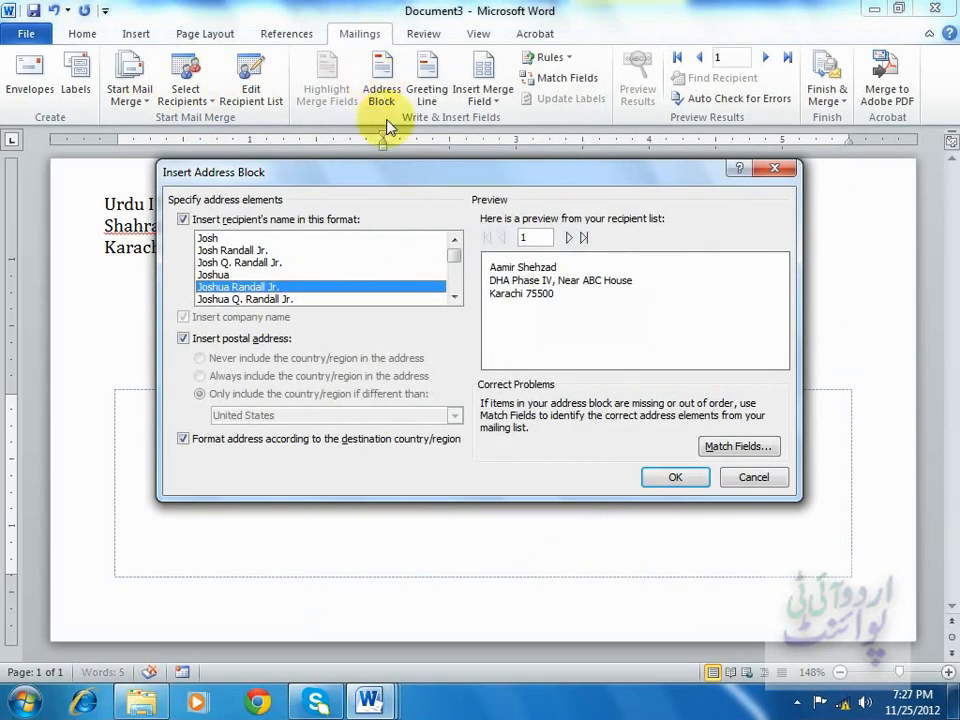
click(673, 479)
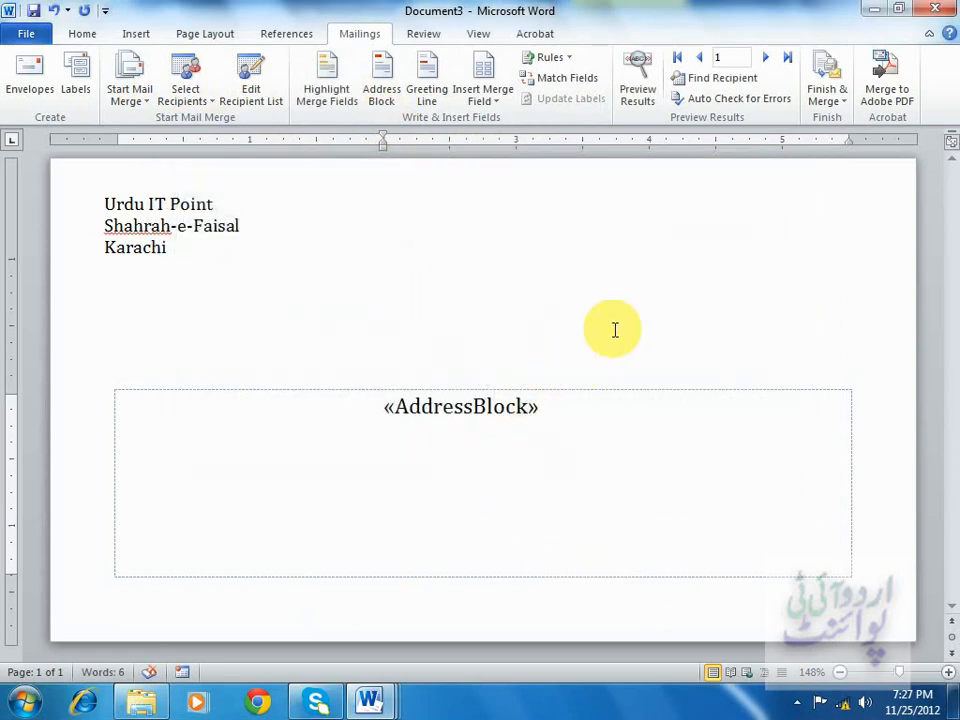
click(640, 95)
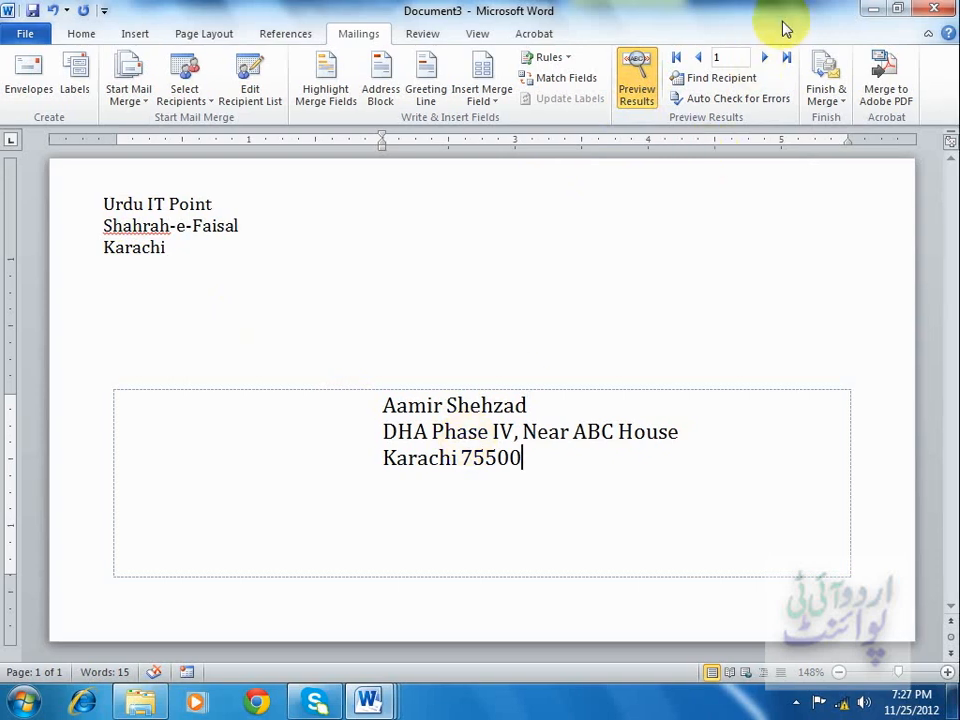
click(766, 58)
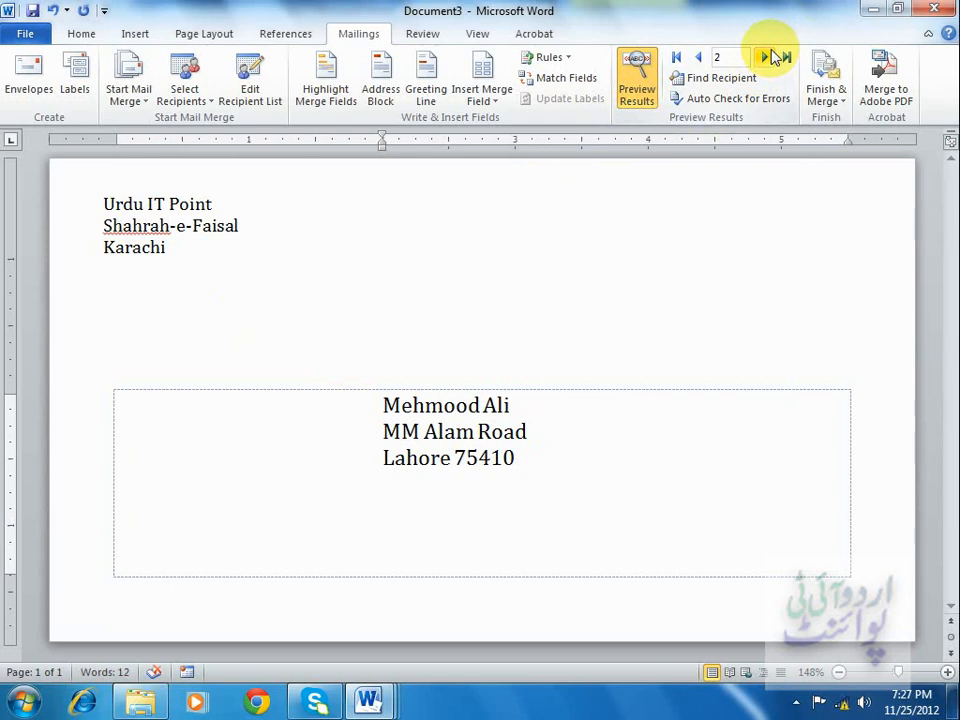
Try merging all records to the printer, selecting Adobe PDF as the printer, and close the Print dialog without printing.
click(840, 104)
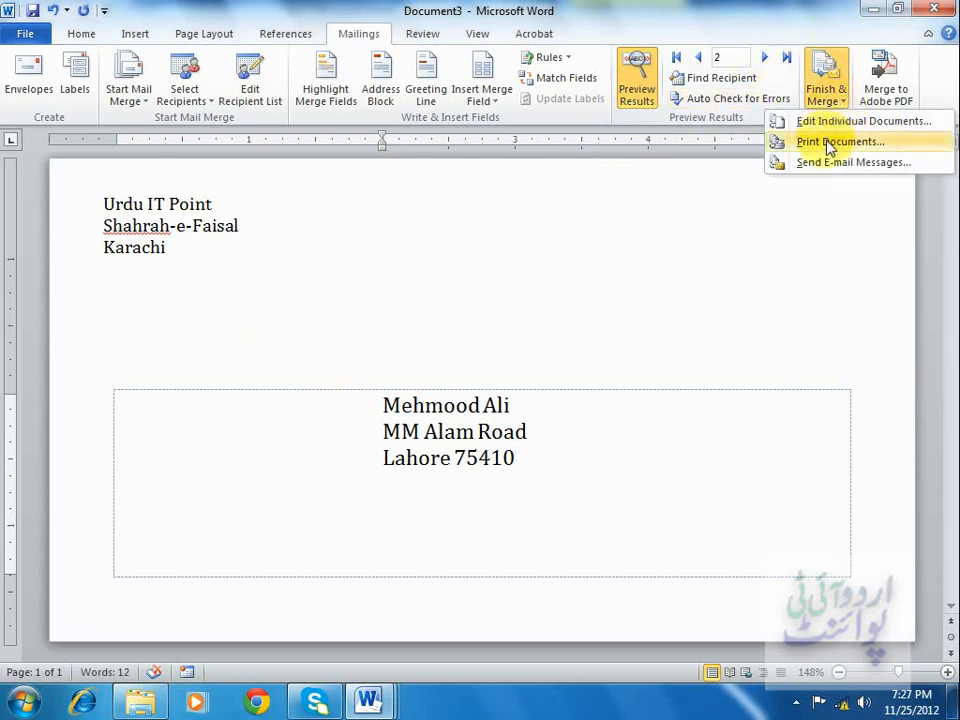
click(829, 143)
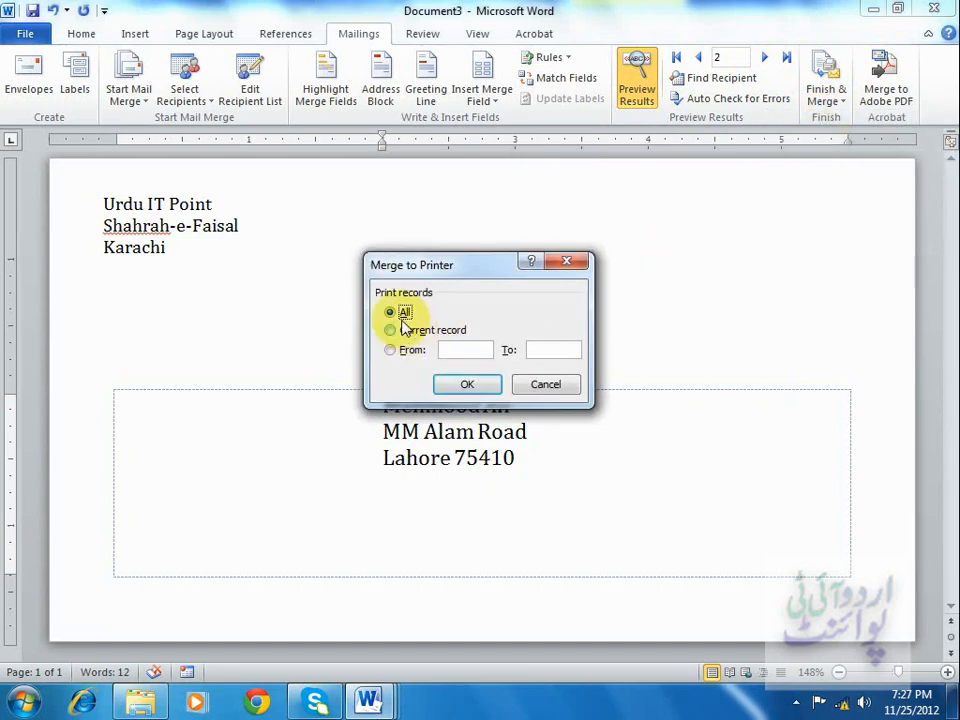
click(467, 386)
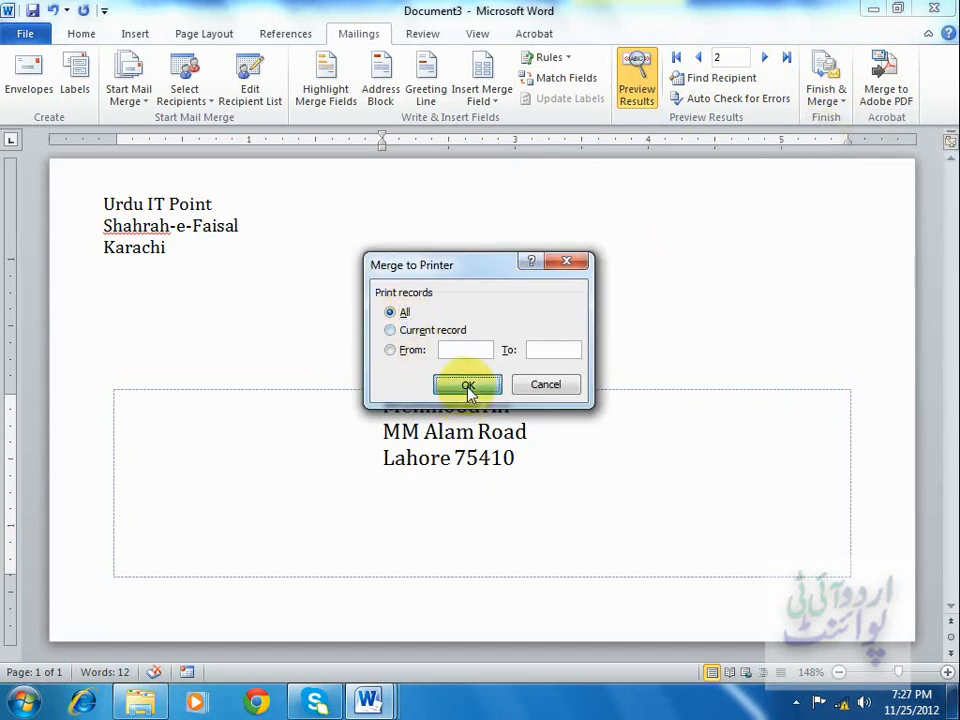
click(445, 192)
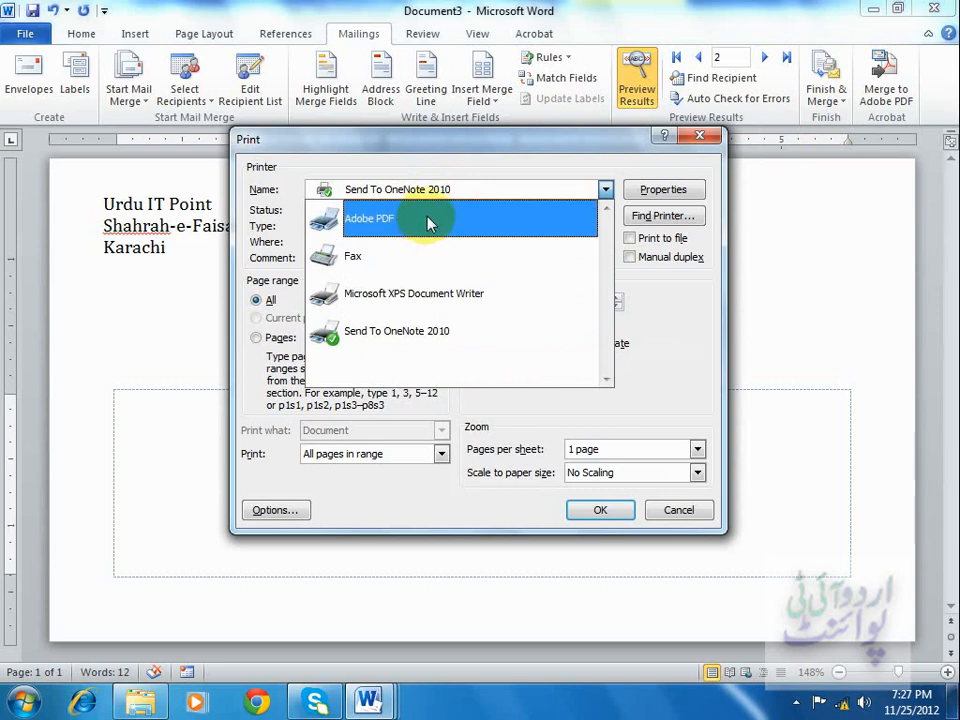
click(590, 510)
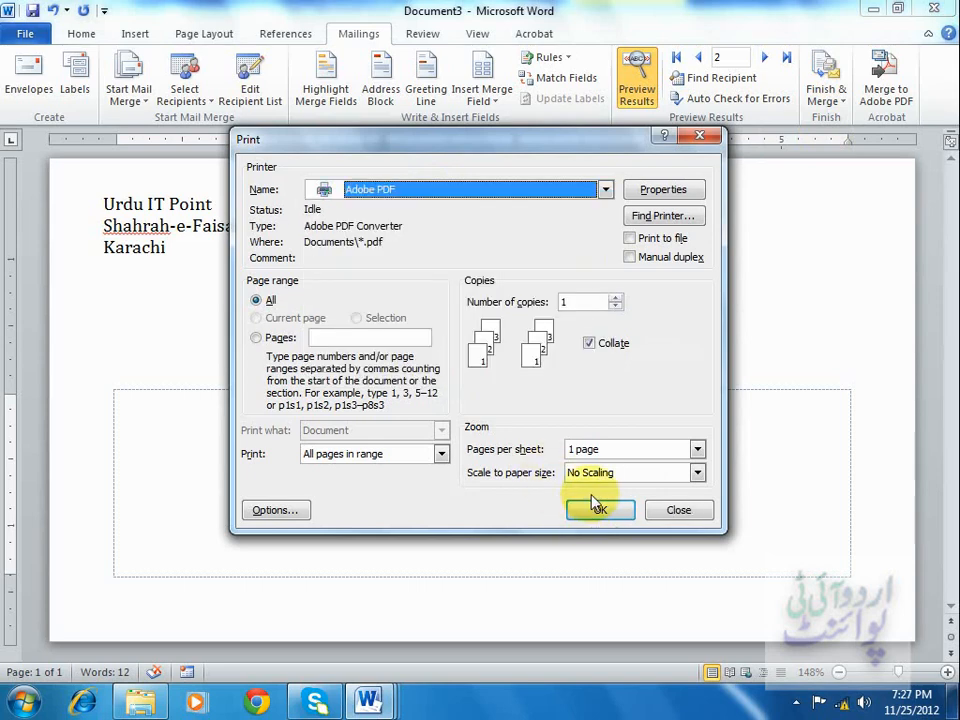
click(690, 510)
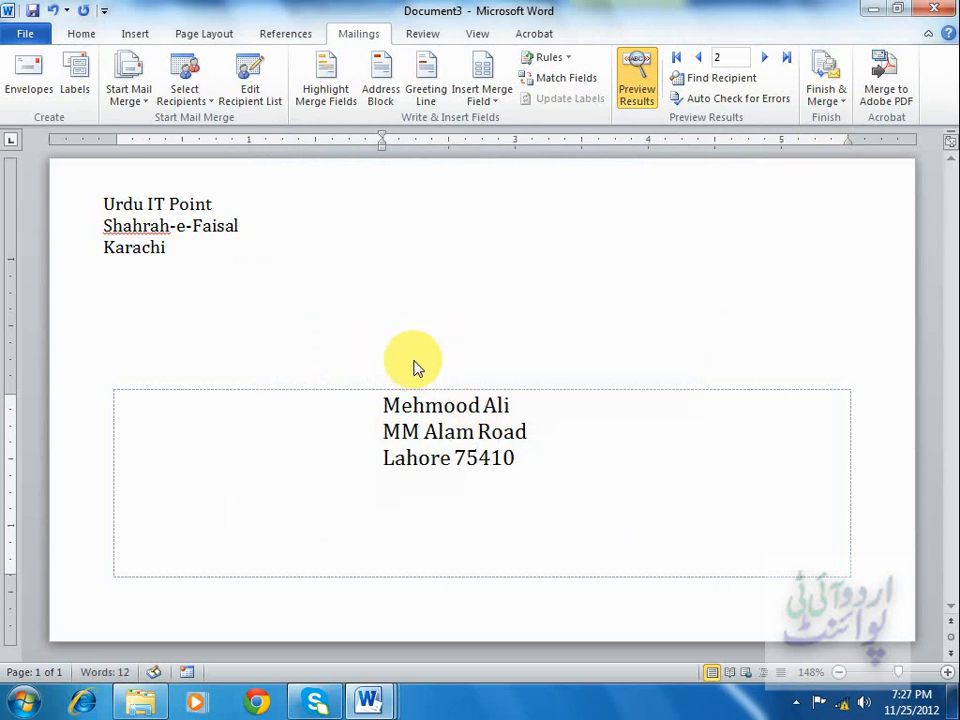
Switch through the open Invitation, list and Document2 windows to review them before returning to the envelope document.
click(501, 489)
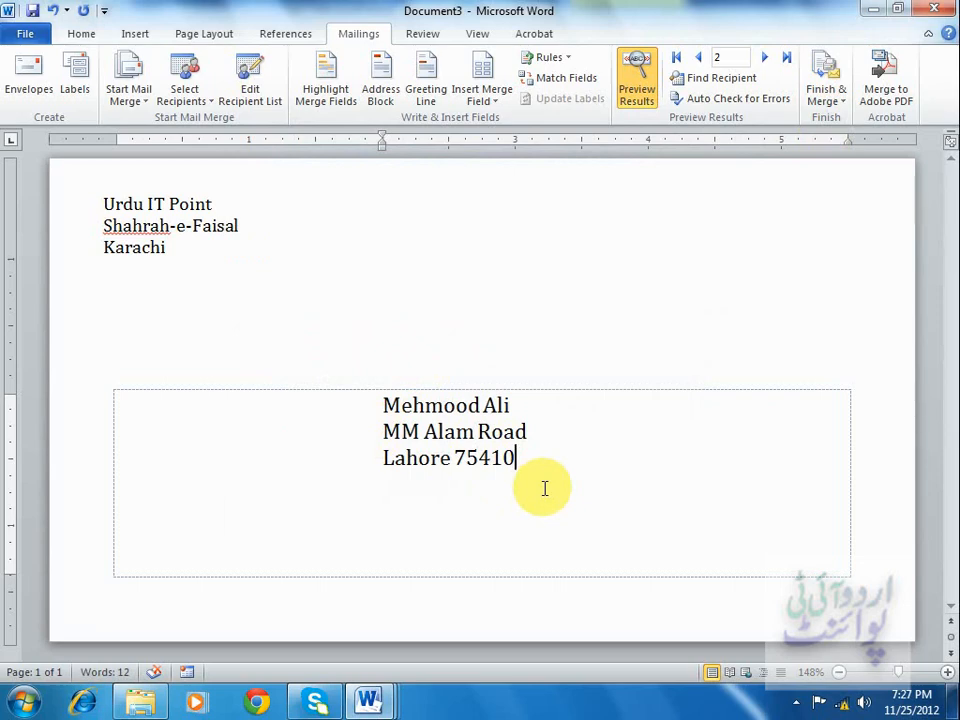
click(369, 700)
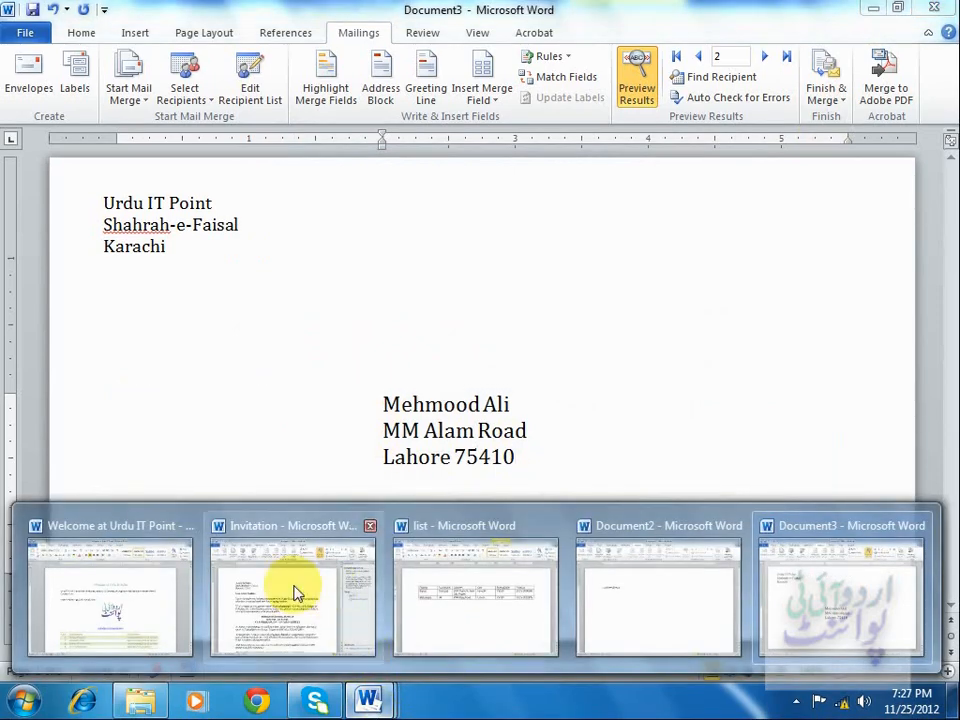
click(305, 594)
drag(145, 254, 228, 286)
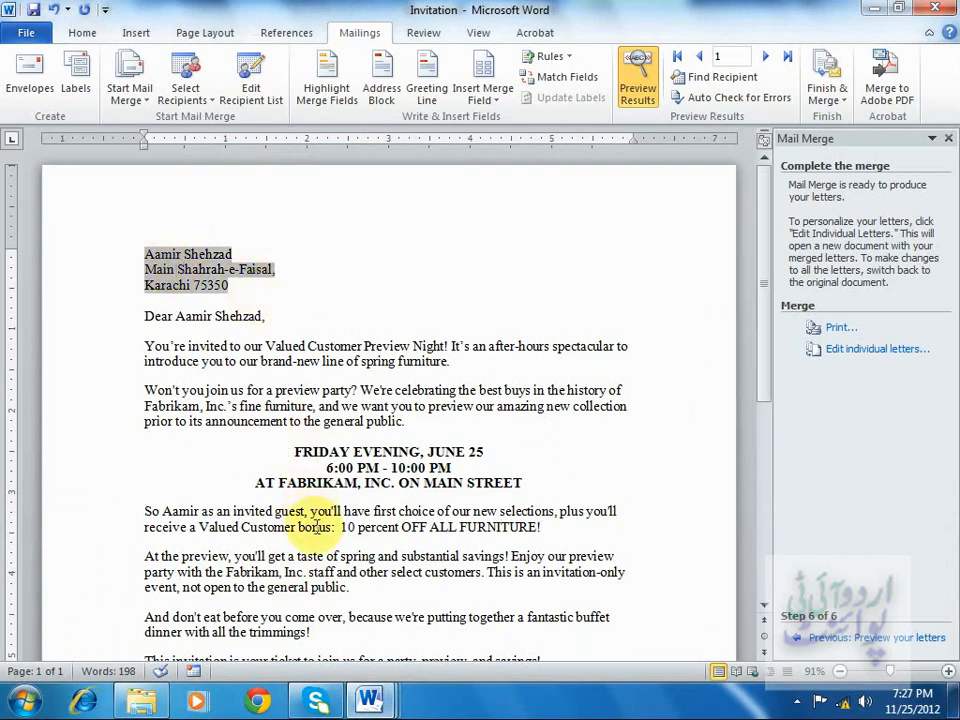
mouse_move(372, 700)
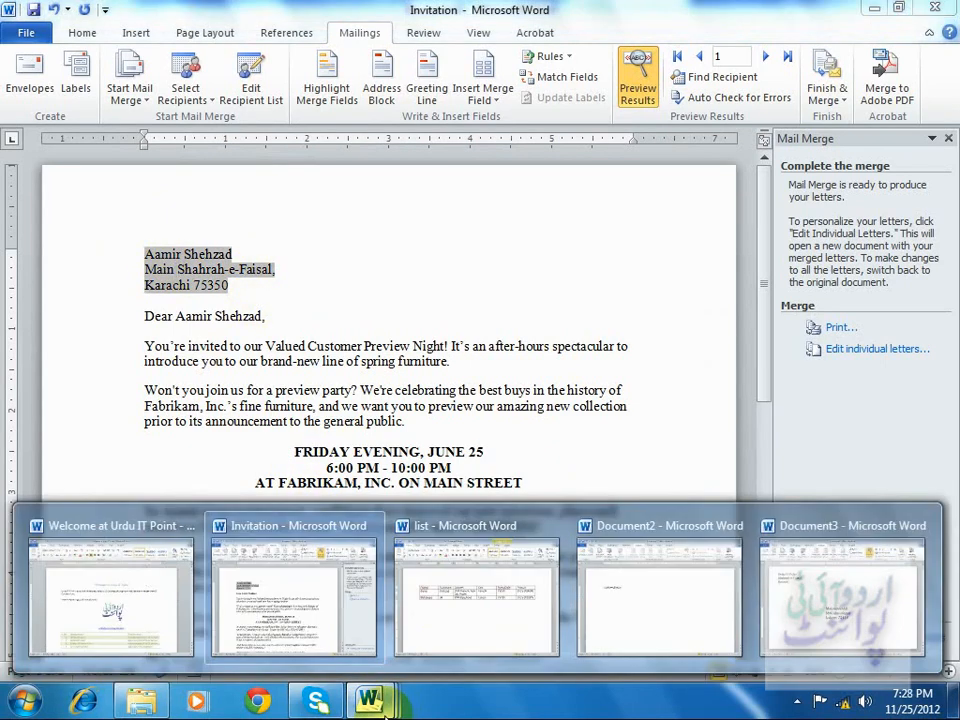
click(467, 628)
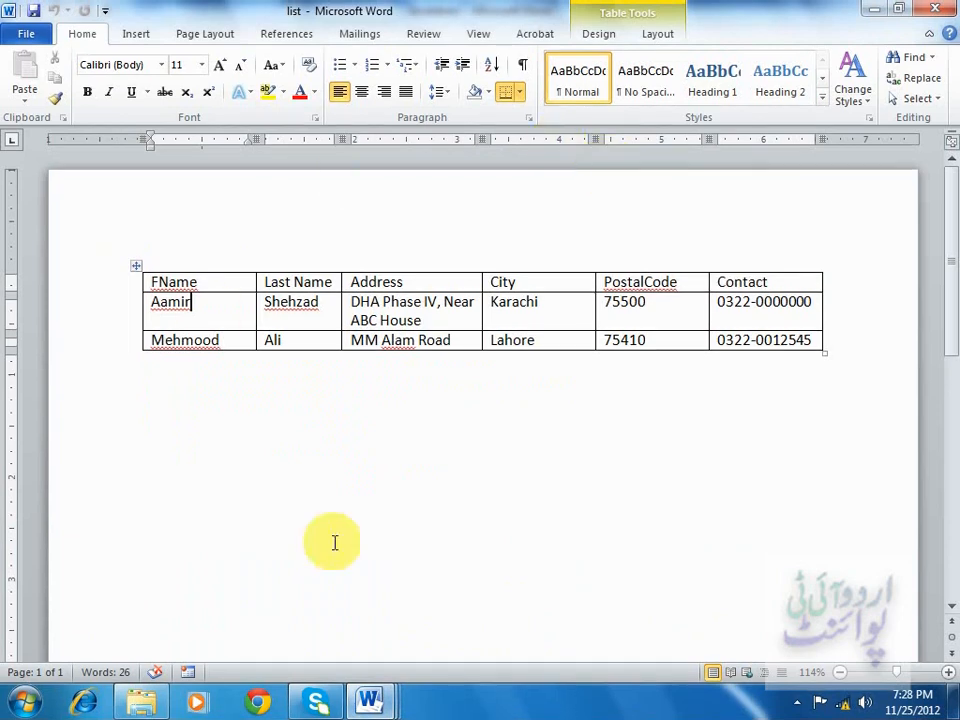
mouse_move(370, 700)
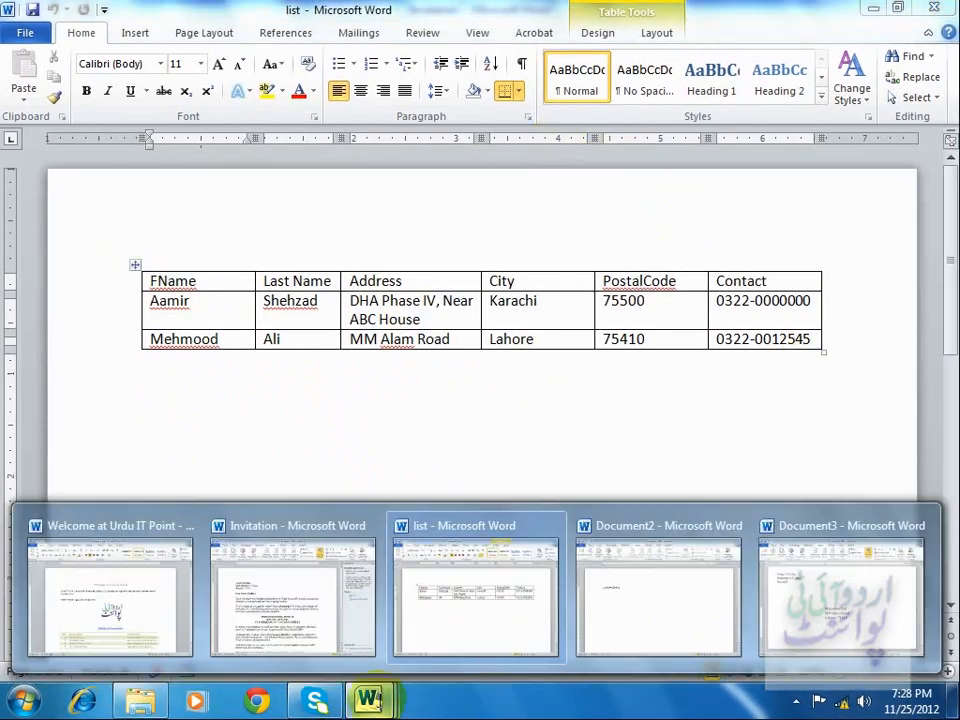
click(654, 589)
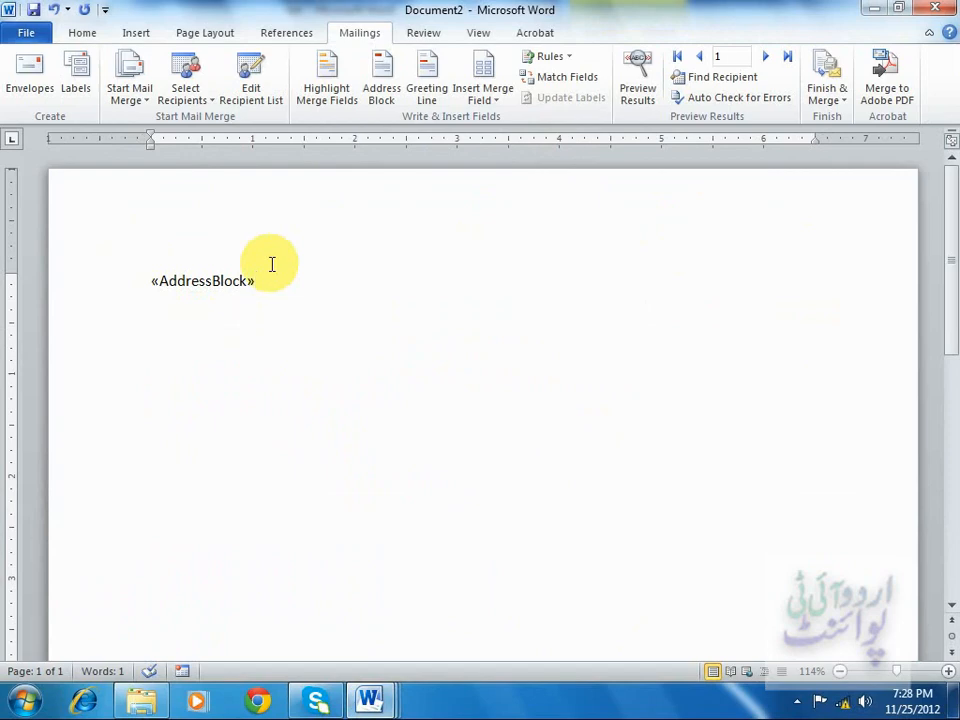
mouse_move(375, 700)
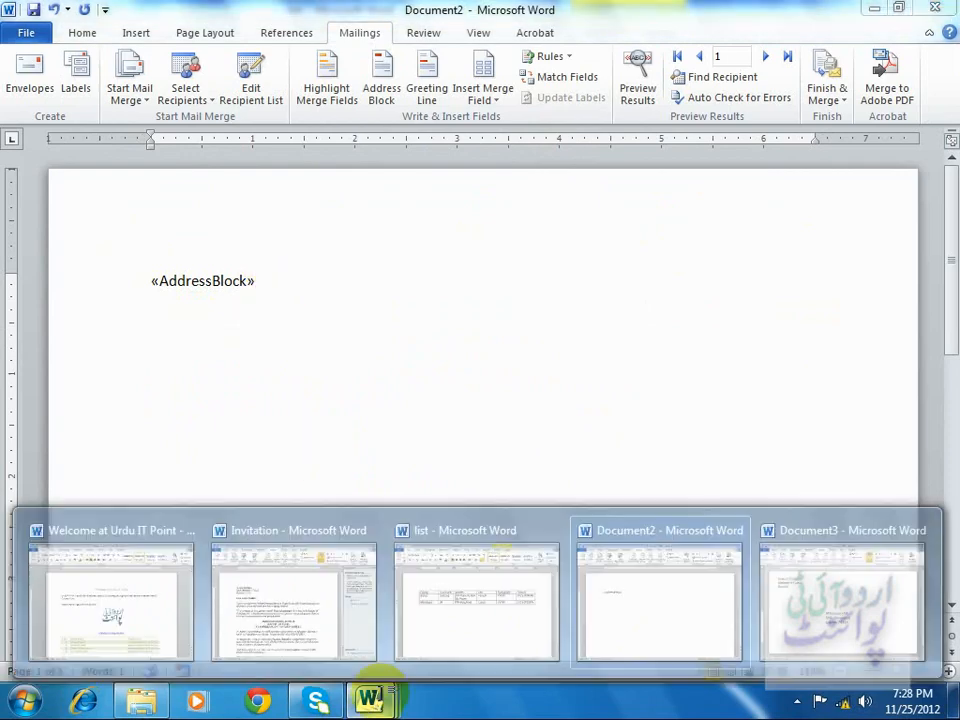
click(479, 623)
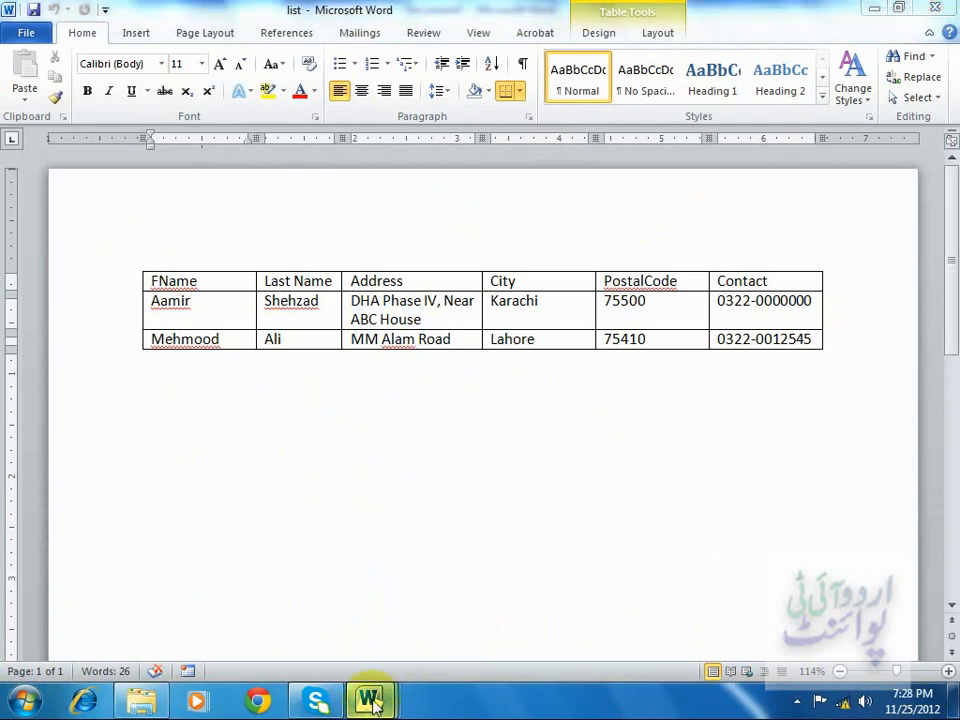
click(589, 590)
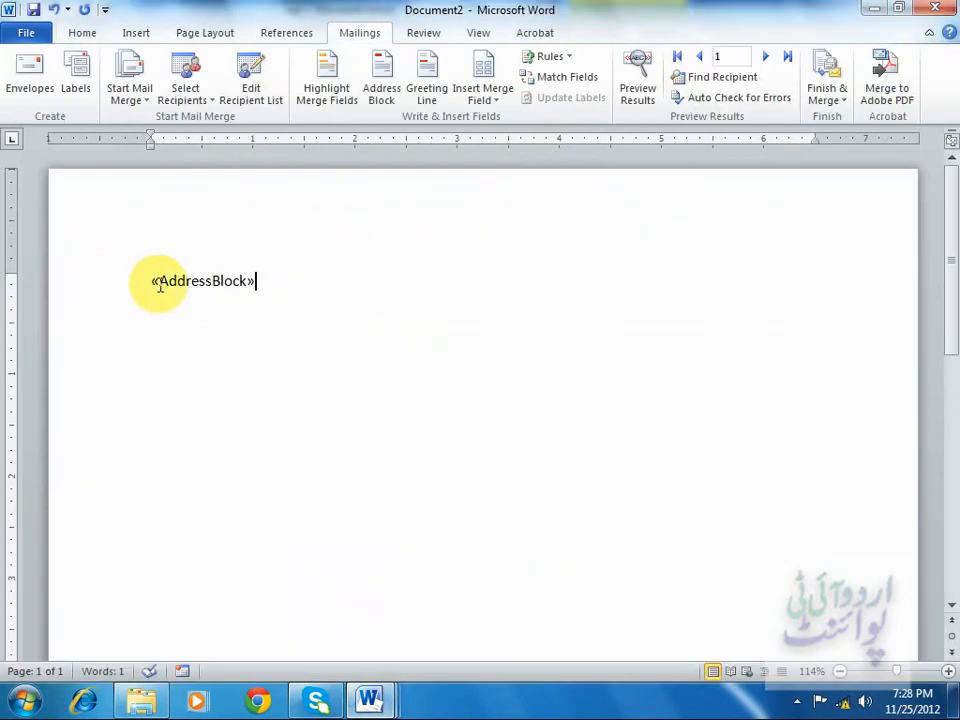
mouse_move(378, 703)
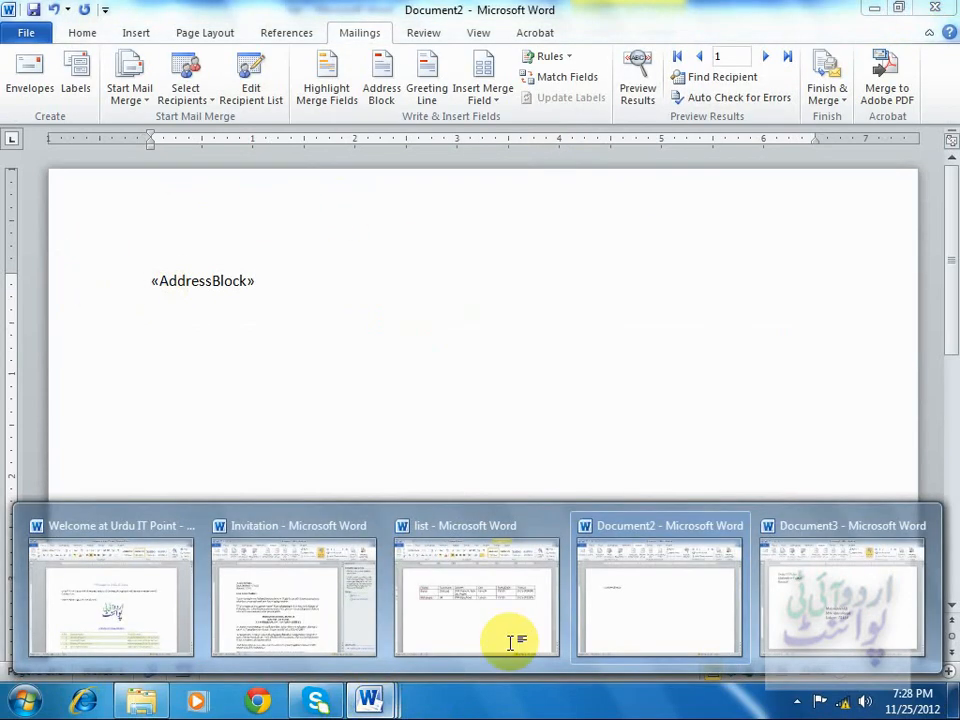
click(800, 614)
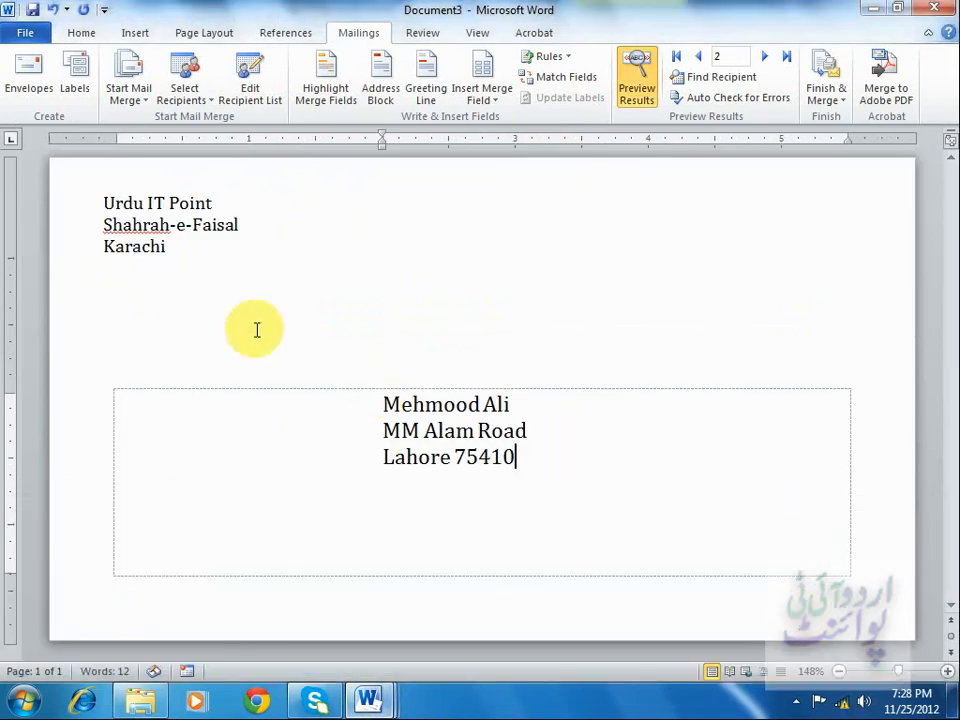
click(552, 359)
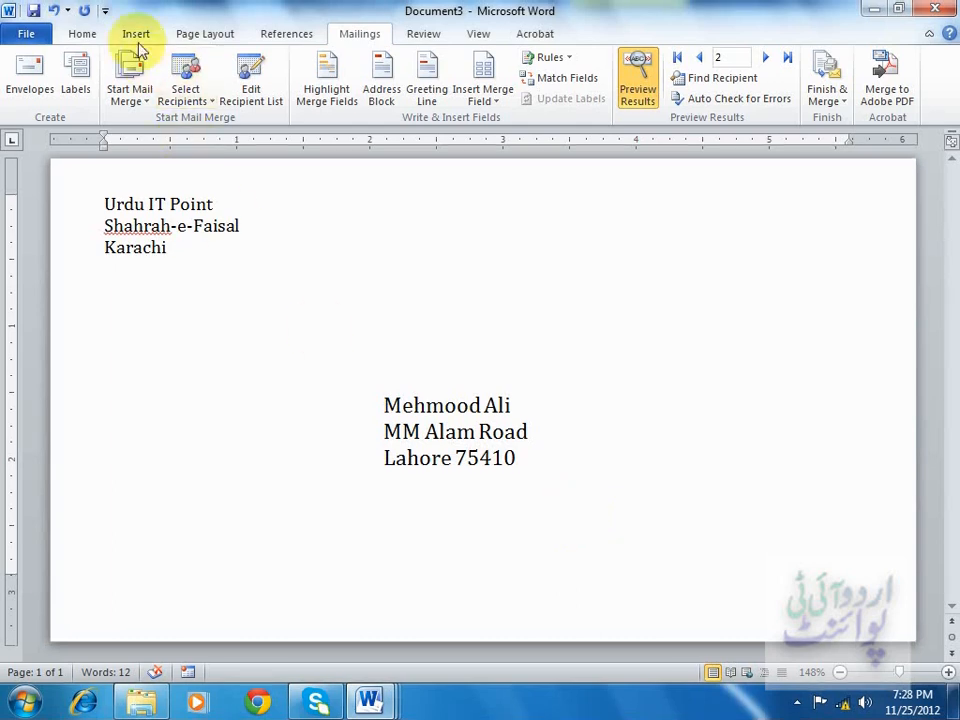
Create a new blank document.
click(27, 35)
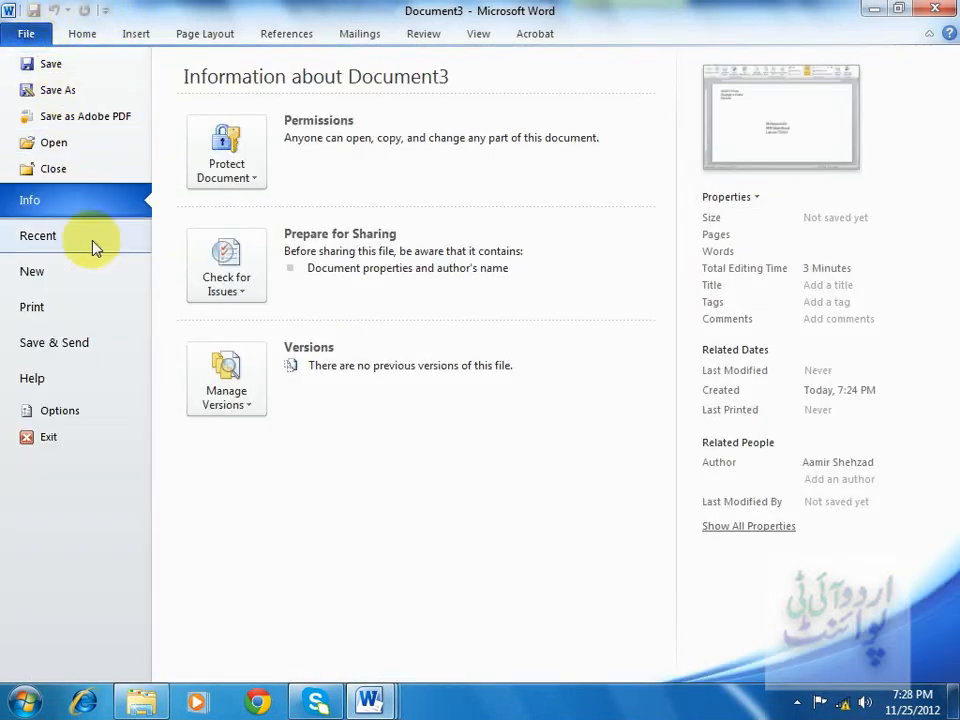
click(94, 272)
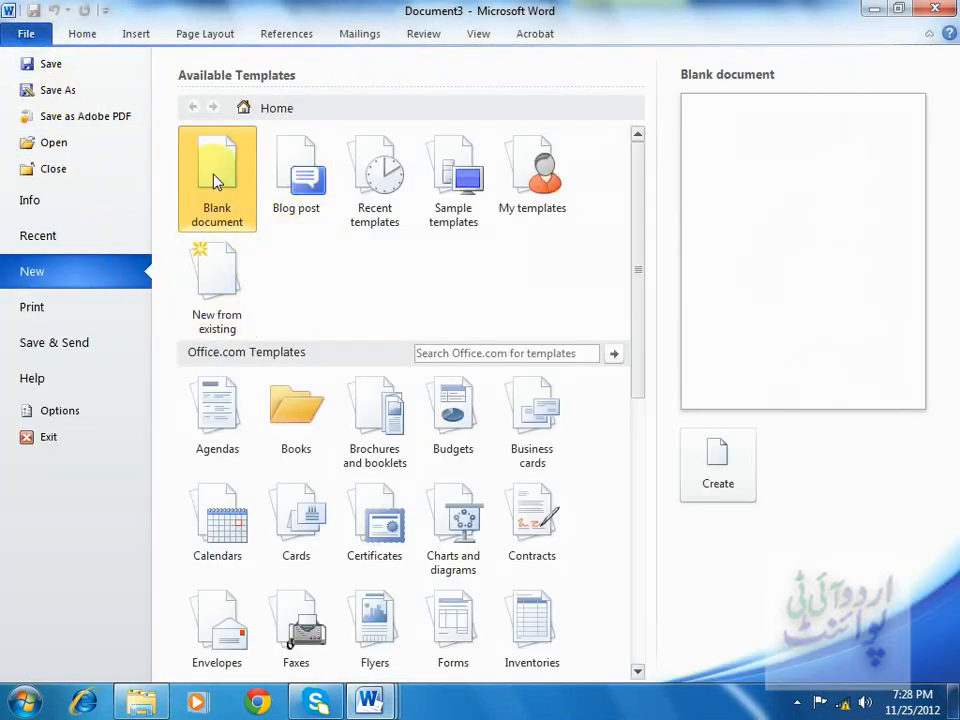
double_click(210, 148)
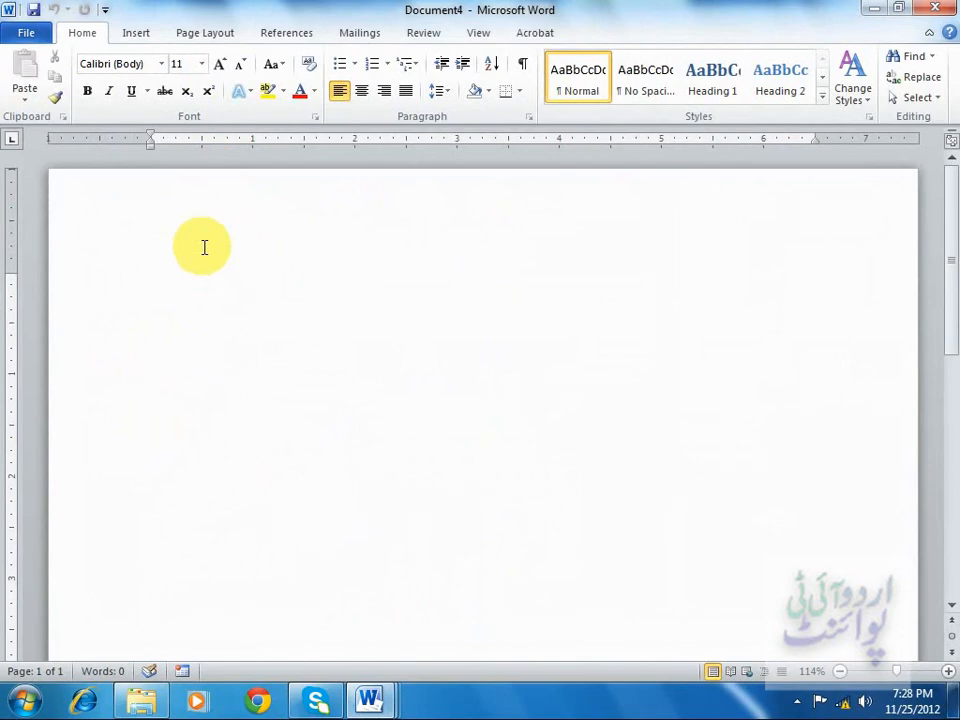
Start a label mail merge in the new document using the Microsoft With Compliments Card label.
click(358, 35)
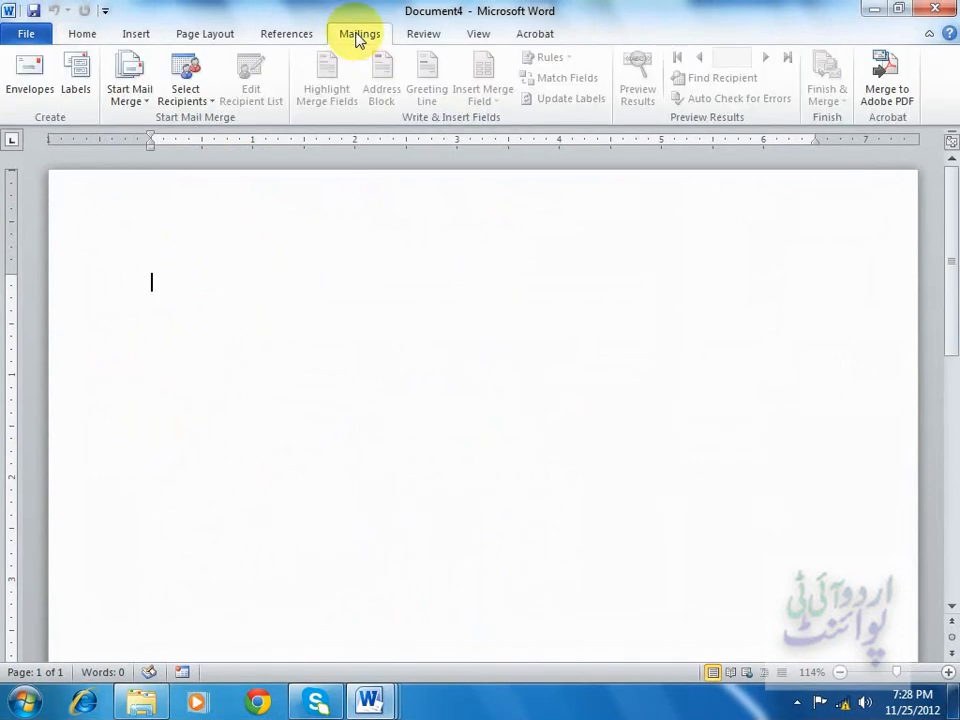
click(131, 95)
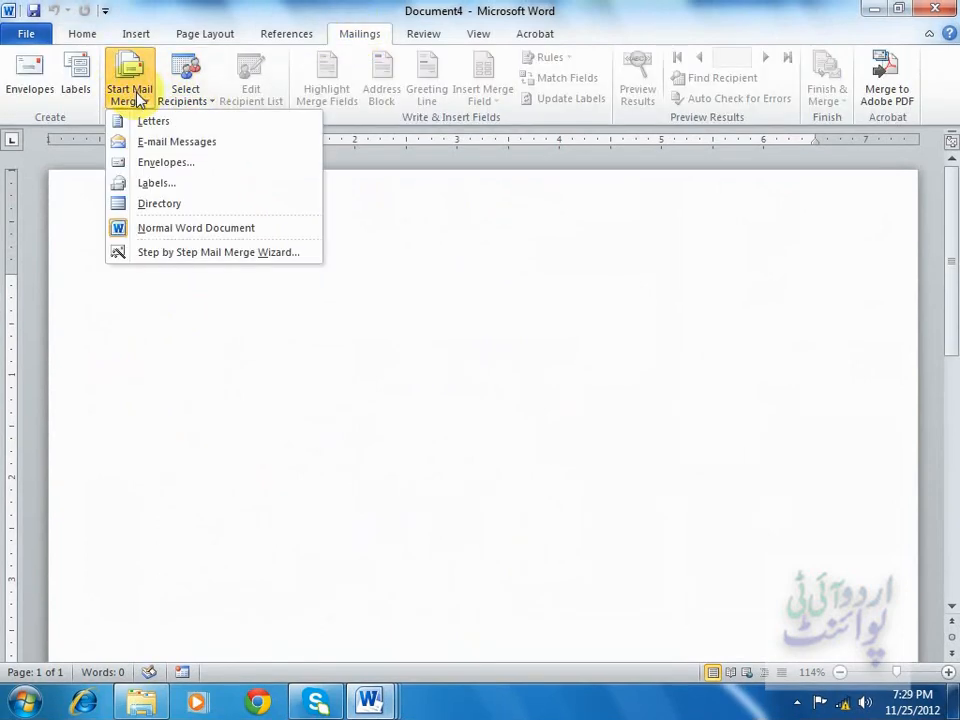
click(166, 185)
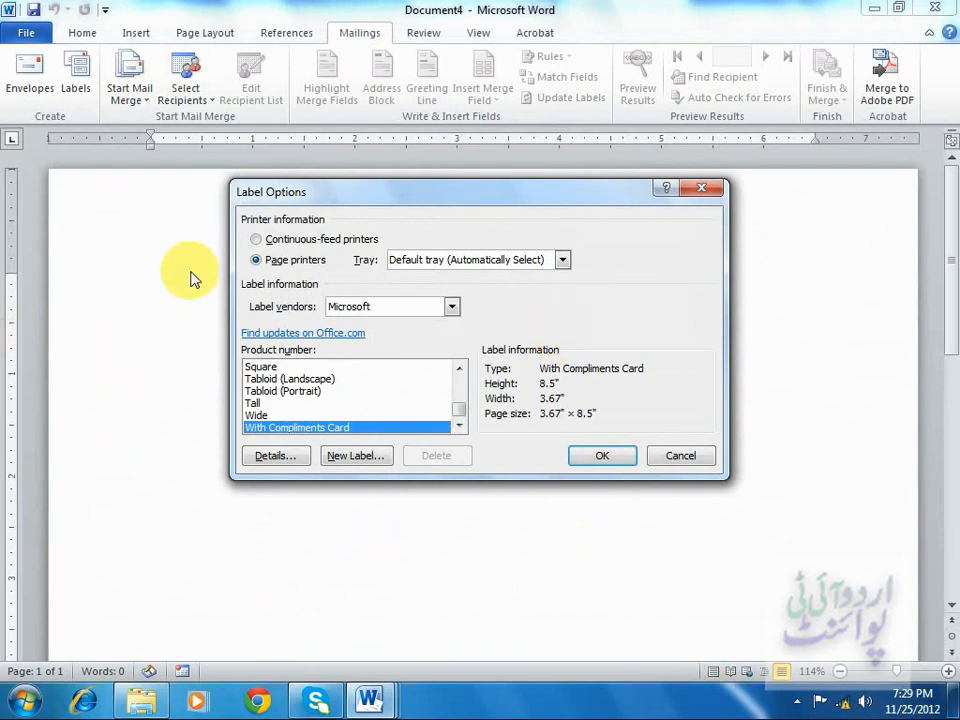
click(420, 306)
click(420, 306)
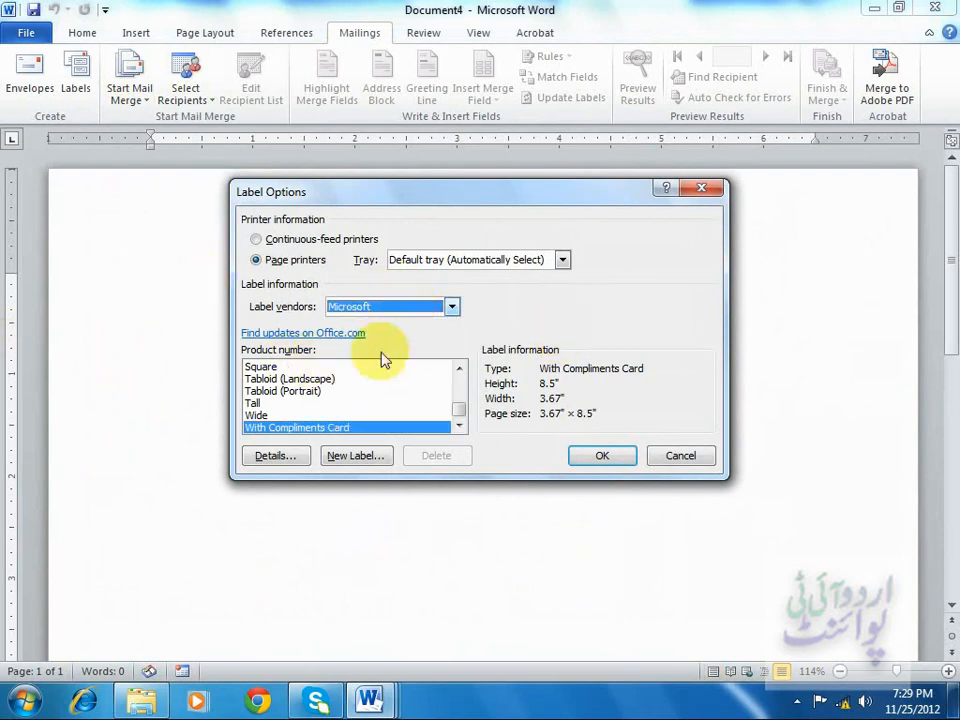
click(602, 456)
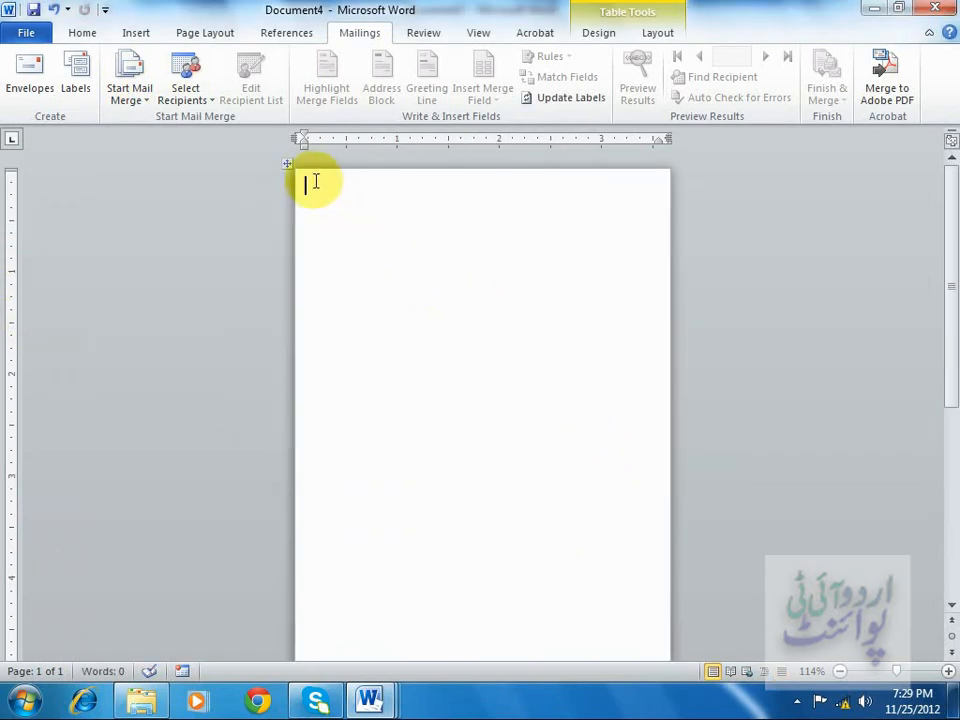
Select the existing recipient list document from the Documents library as the mail merge recipients.
click(186, 92)
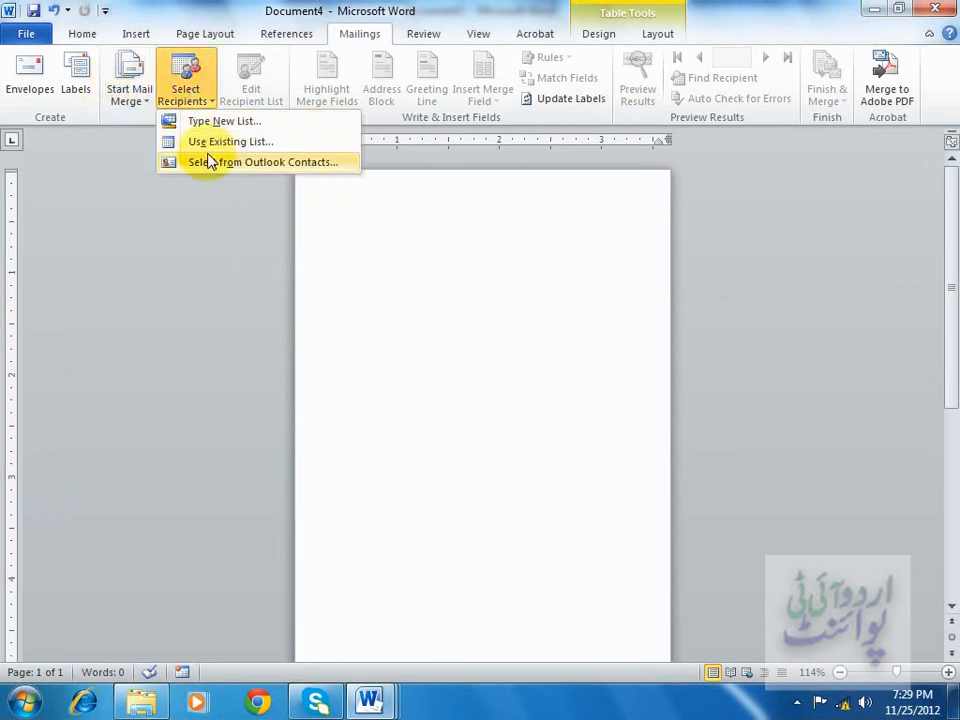
click(263, 146)
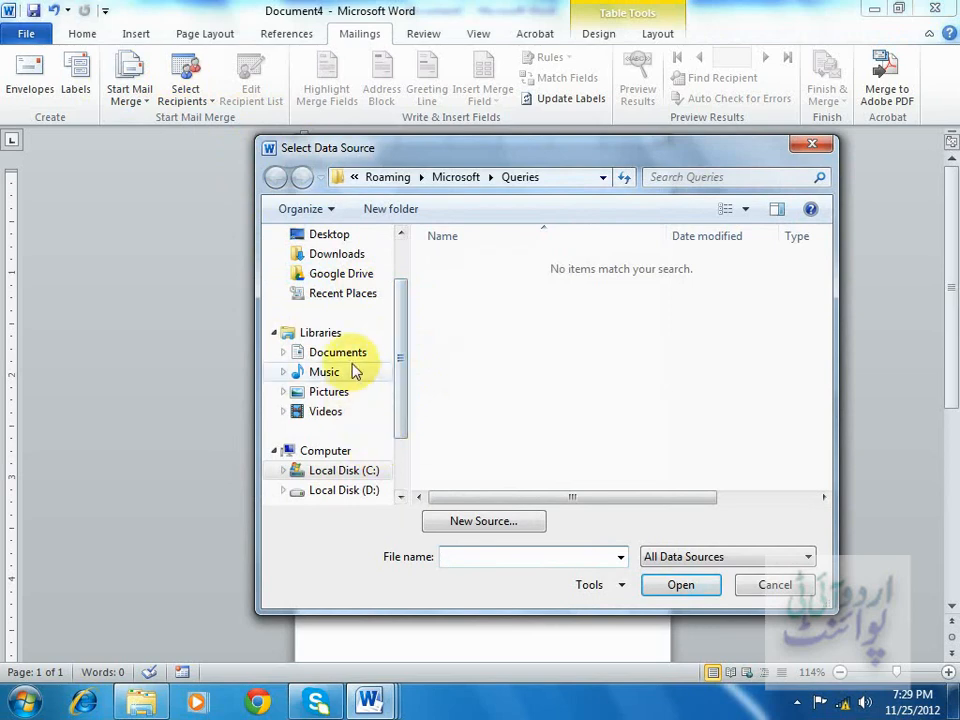
click(357, 356)
double_click(472, 376)
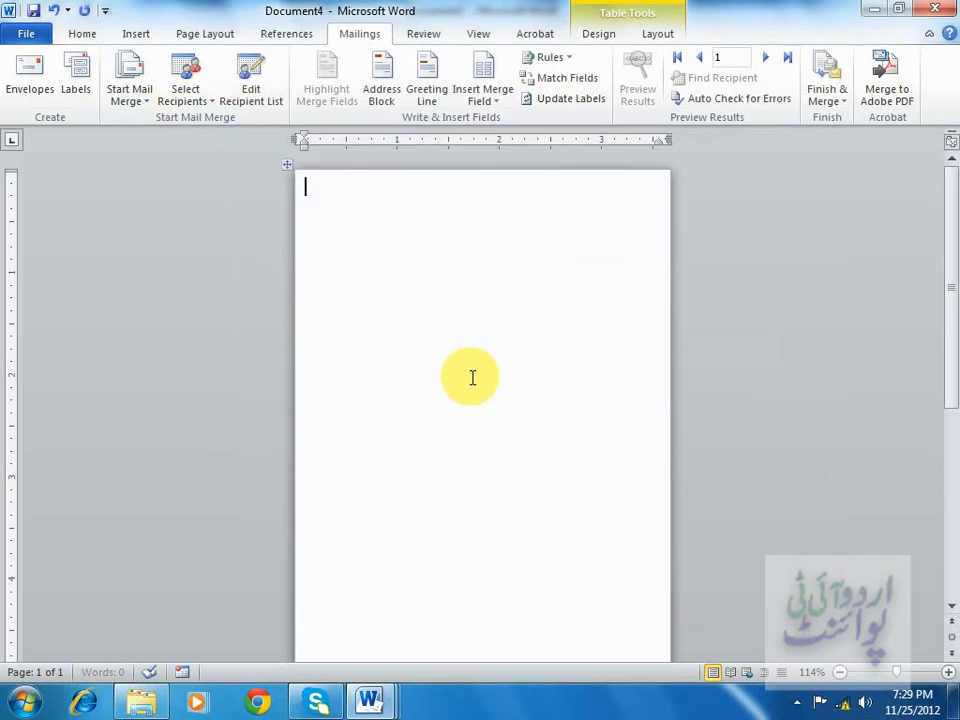
Insert an address block using the Joshua Randall Jr. name format and start a new line after it.
click(383, 88)
click(228, 278)
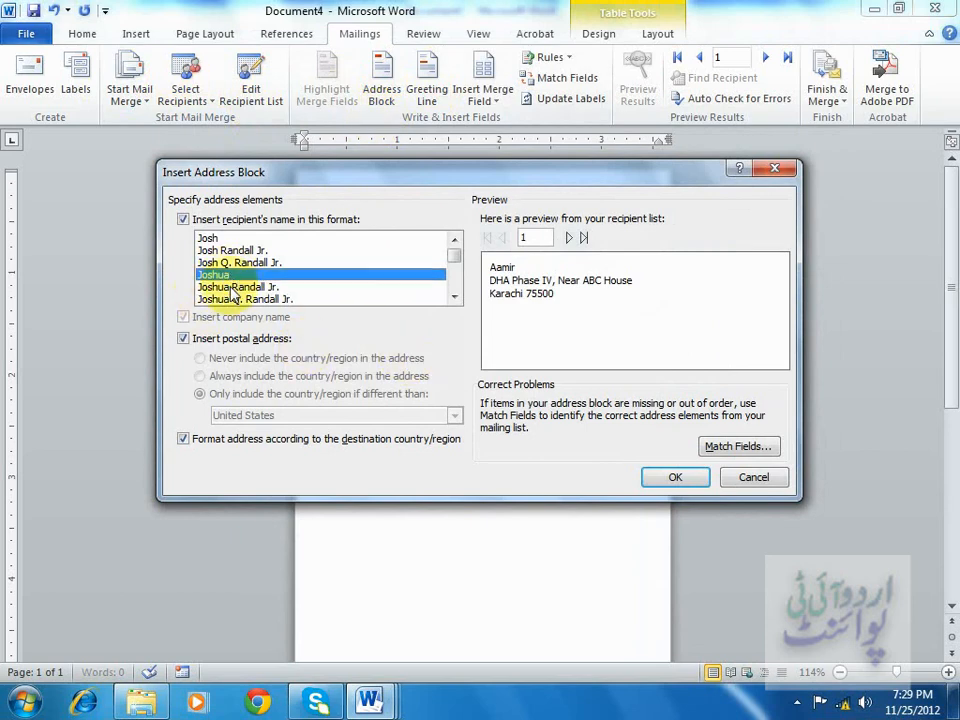
click(230, 288)
click(675, 477)
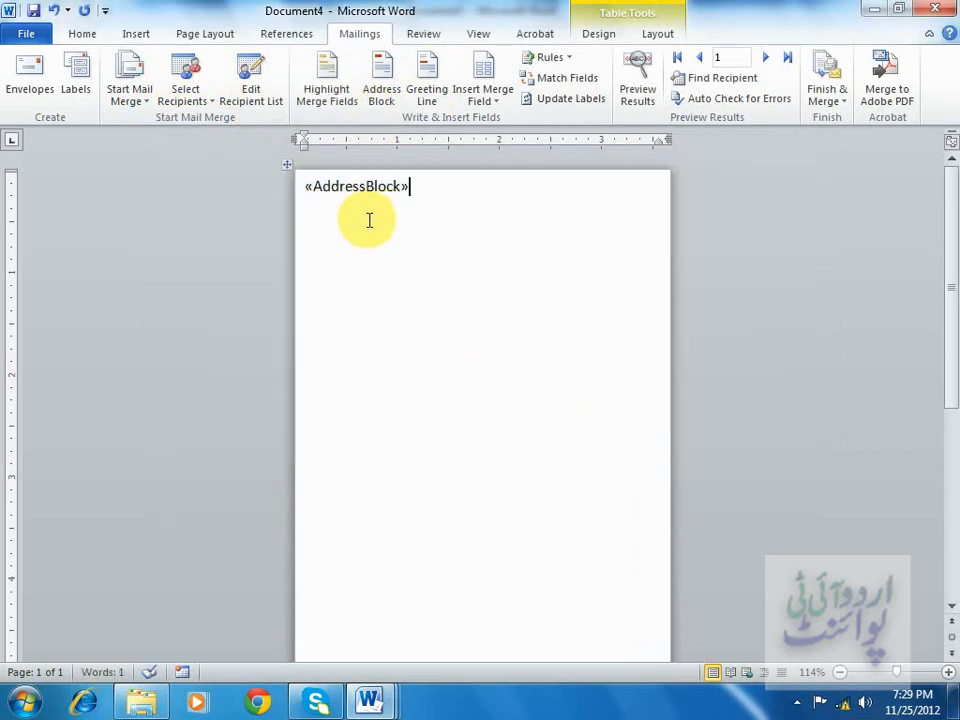
key(Return)
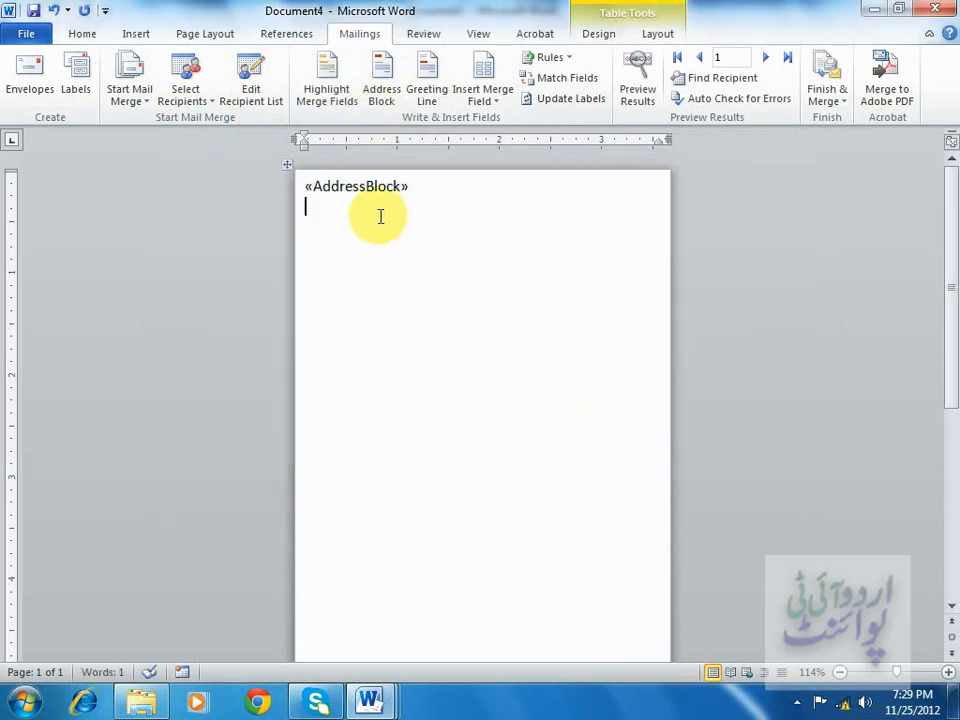
click(764, 60)
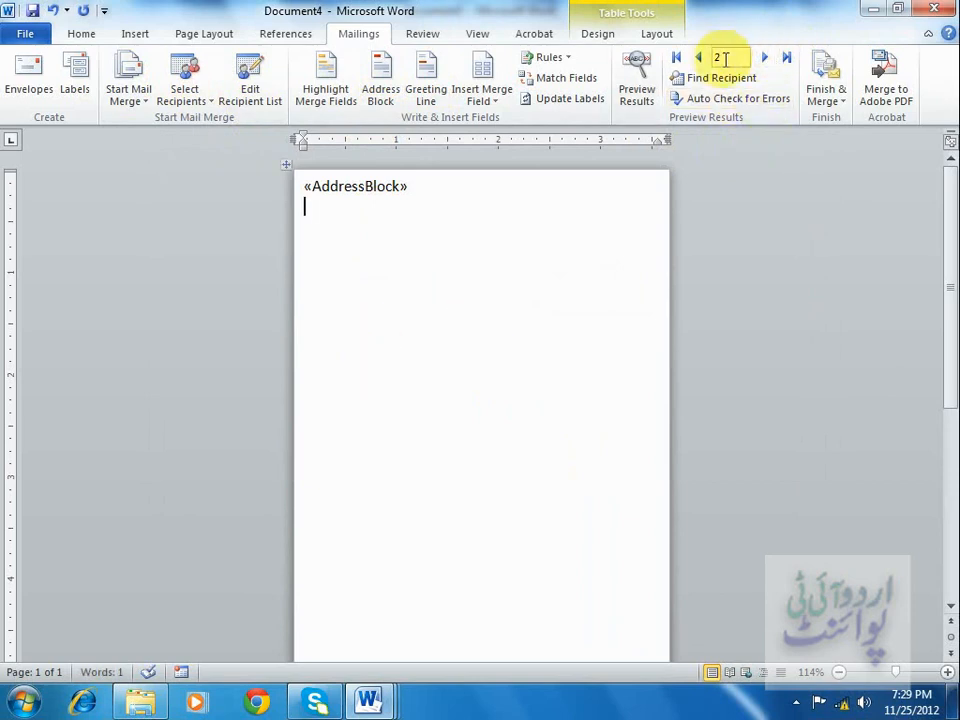
click(697, 60)
click(826, 80)
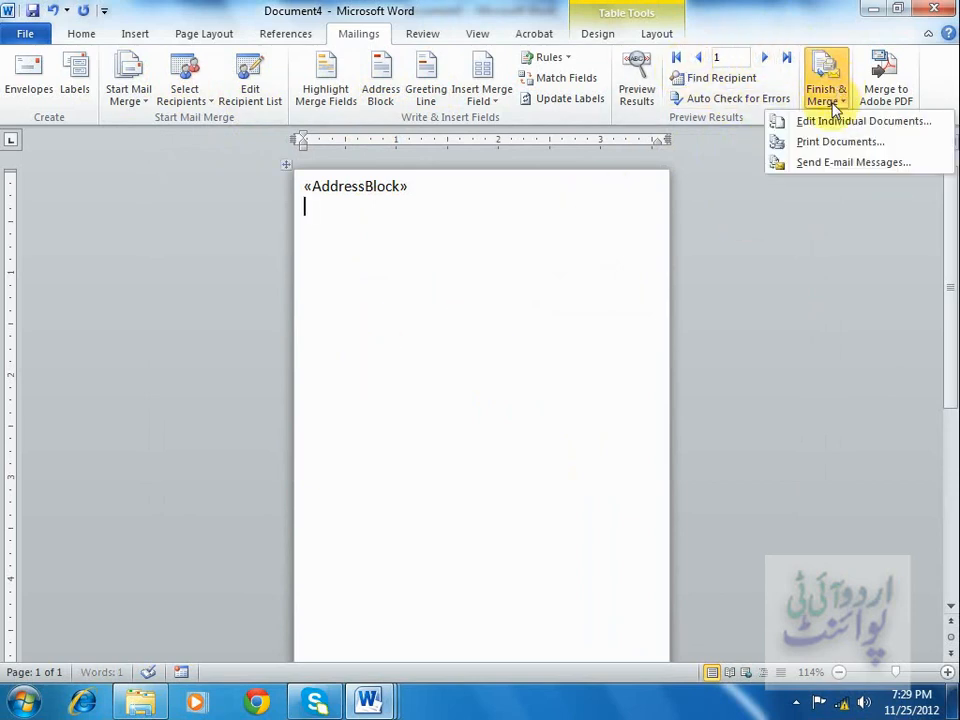
click(829, 142)
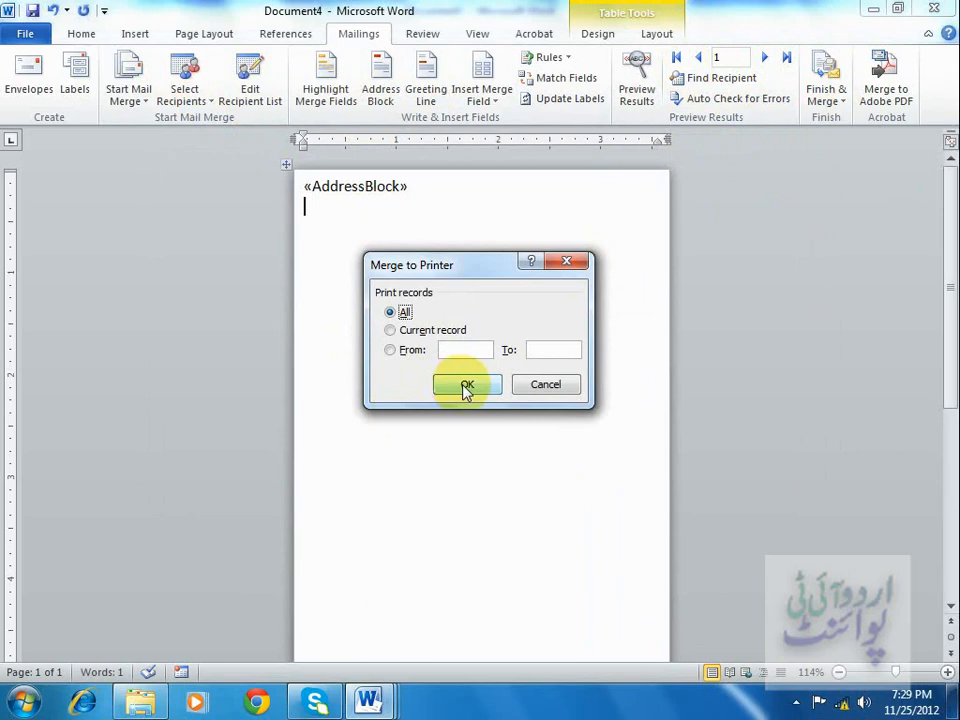
click(546, 384)
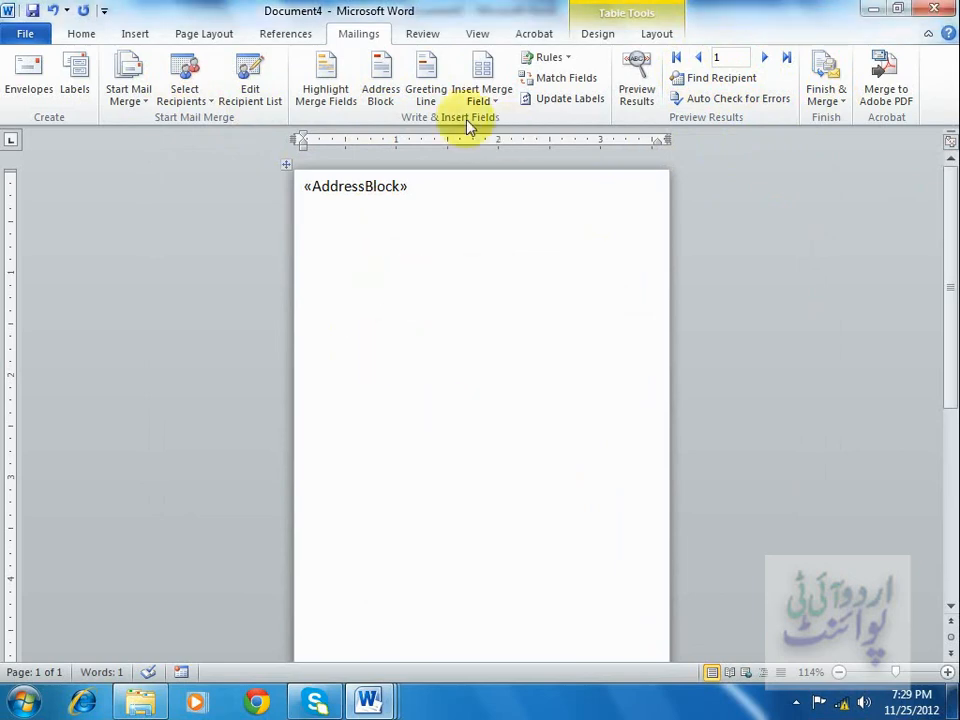
Preview the merged label results and step through the recipients, stopping on the second record.
click(637, 70)
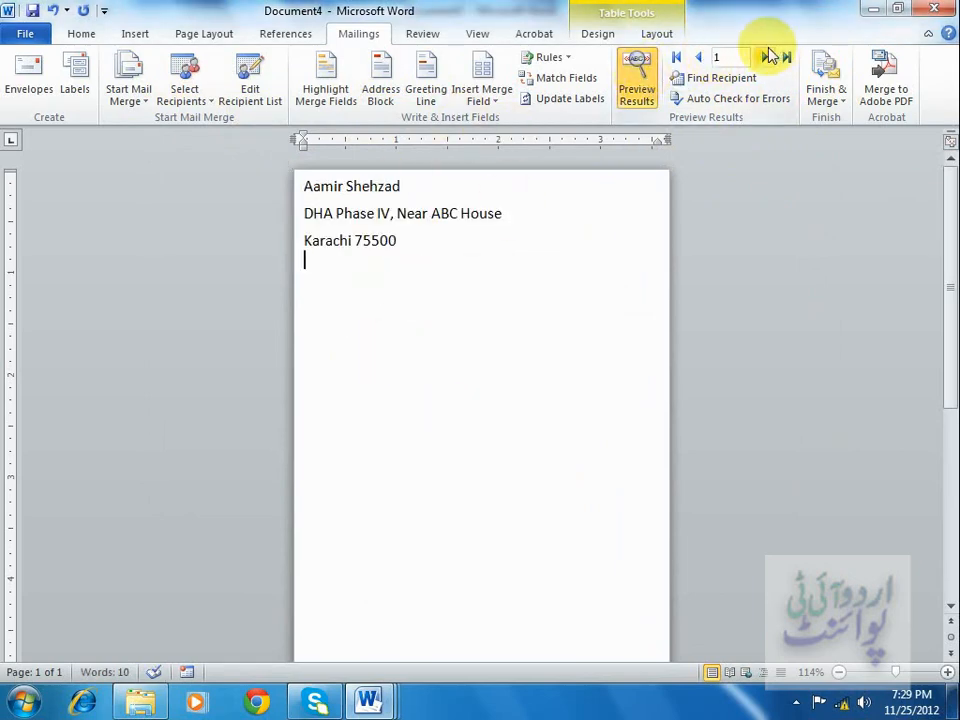
click(766, 57)
click(698, 57)
click(764, 57)
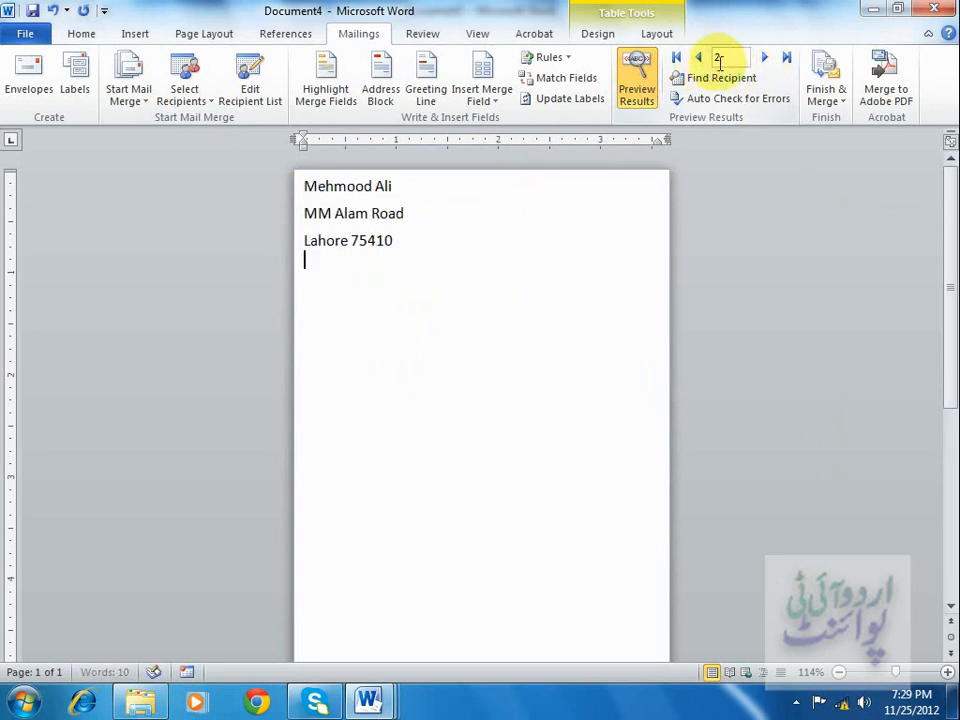
click(698, 57)
click(764, 57)
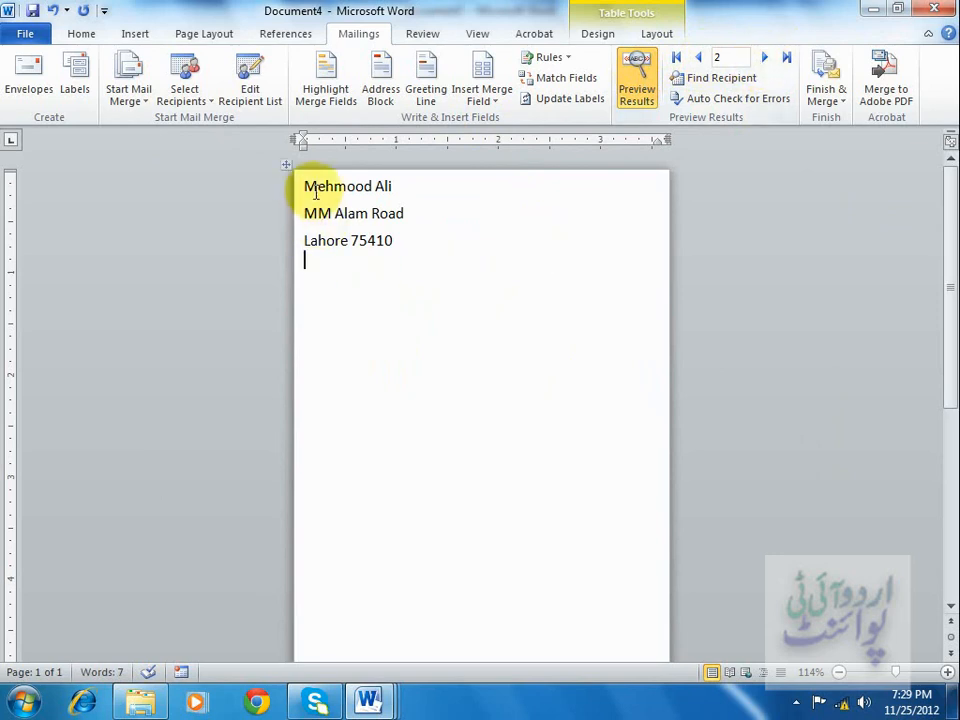
drag(304, 186, 407, 240)
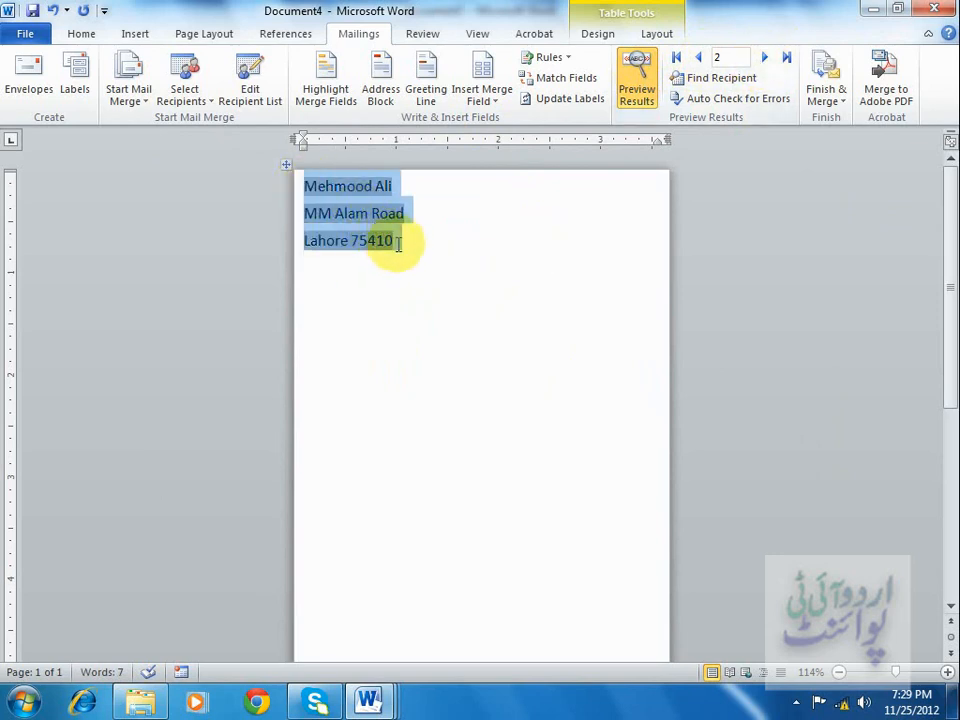
click(449, 262)
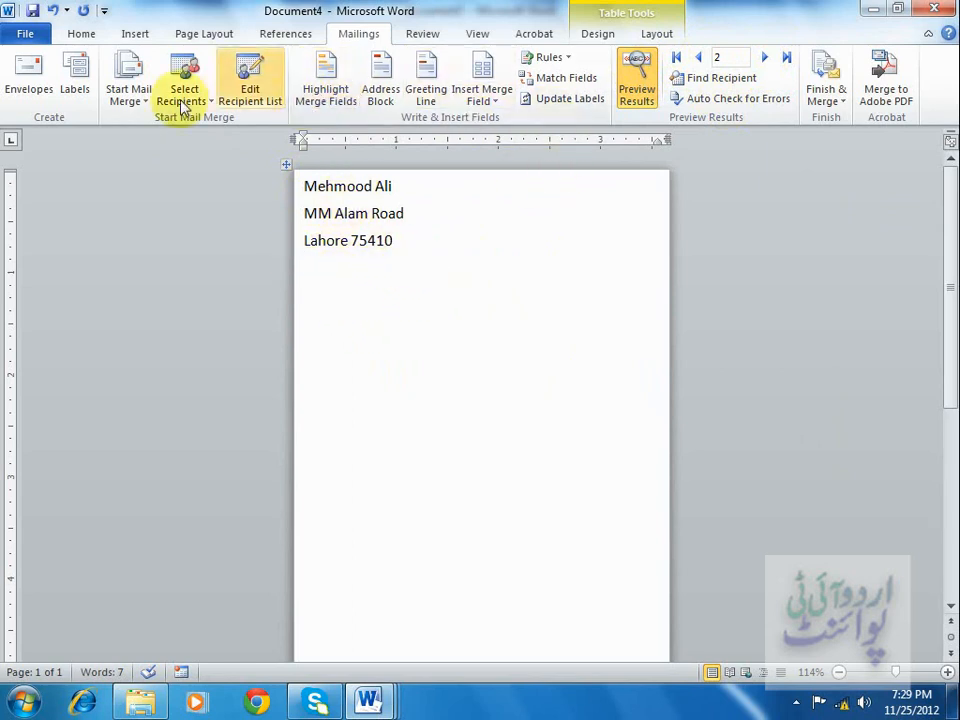
click(137, 97)
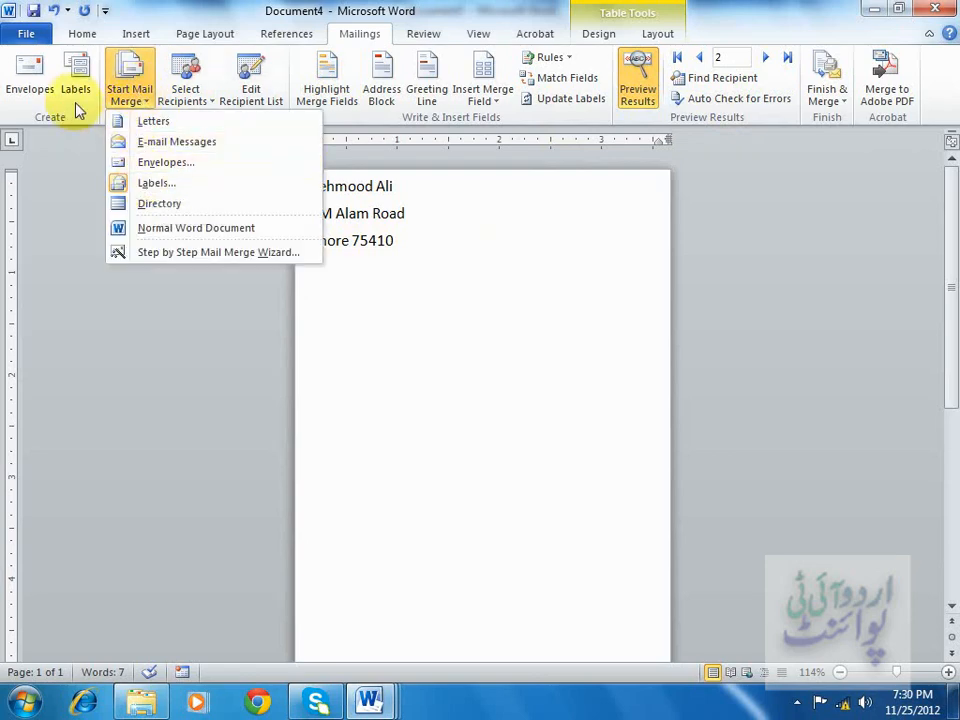
click(156, 184)
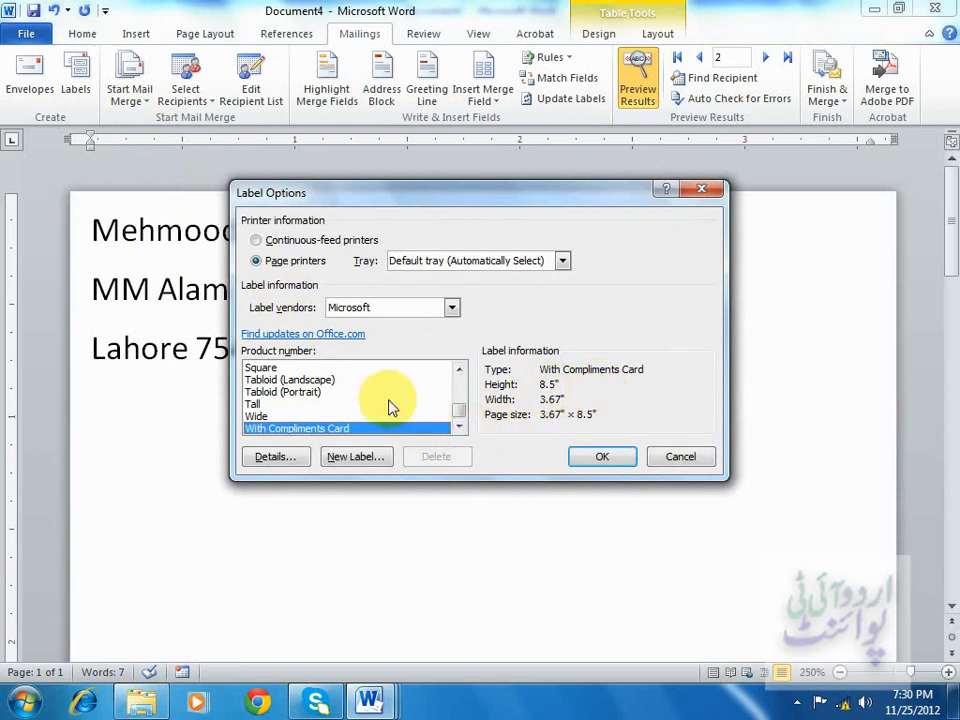
click(676, 462)
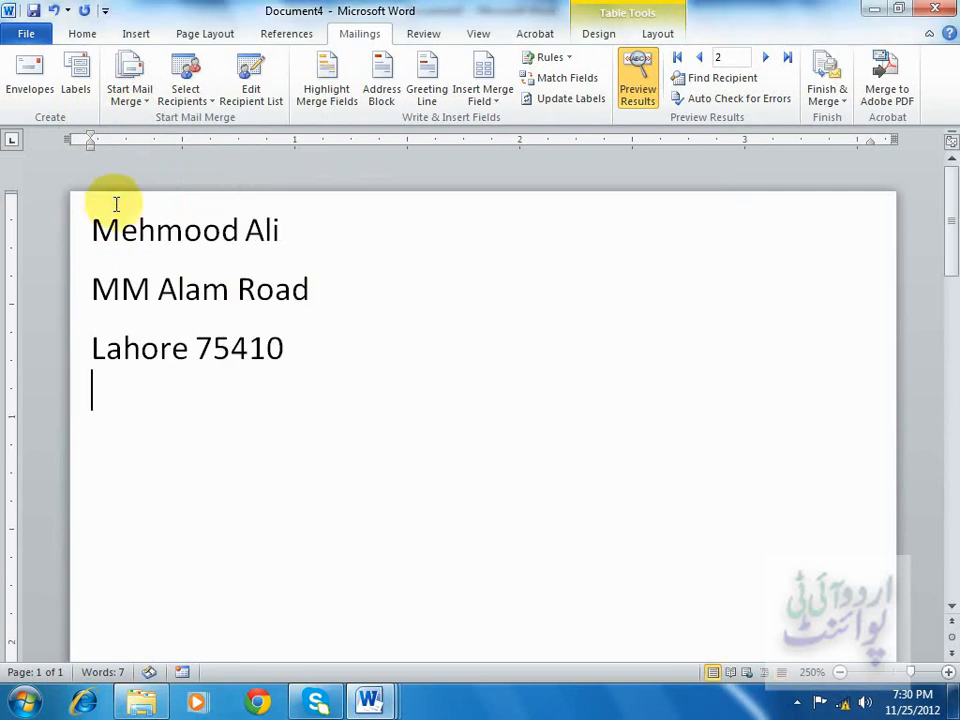